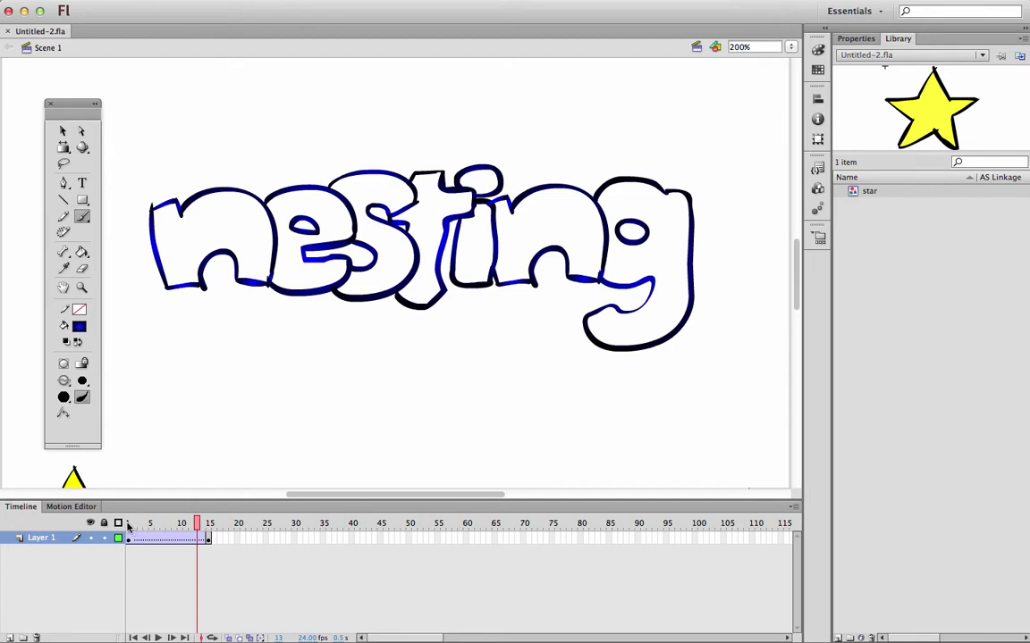
- Scrub the star's 15-frame tween on the timeline, then zoom so the whole stage is visible
left_click_drag(128, 527, 203, 526)
left_click_drag(126, 524, 204, 525)
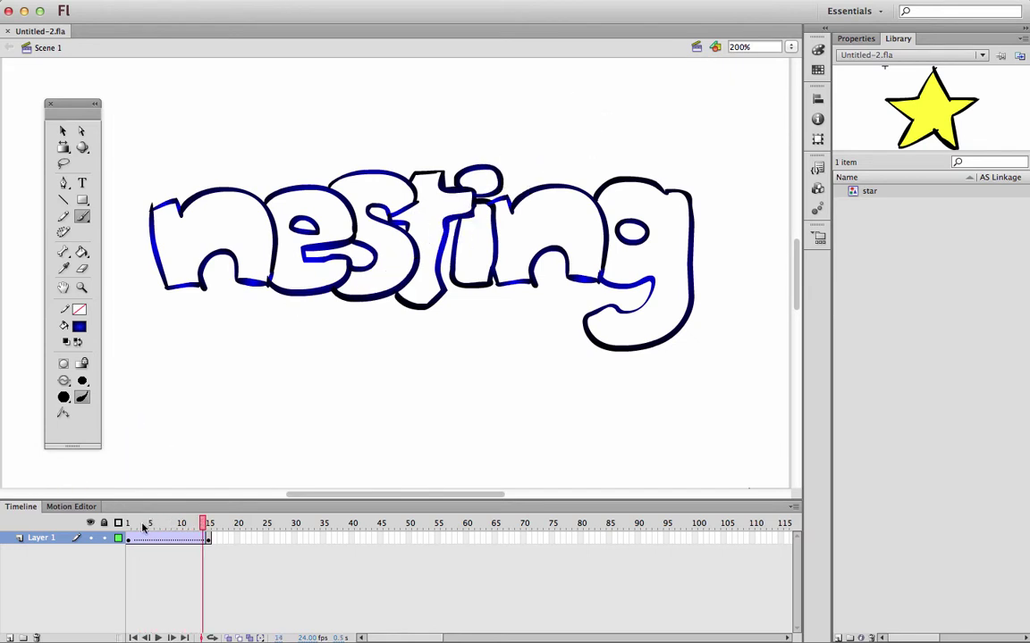
left_click_drag(140, 526, 203, 525)
mouse_move(130, 524)
left_mouse_down()
mouse_move(205, 524)
mouse_move(128, 524)
left_mouse_up()
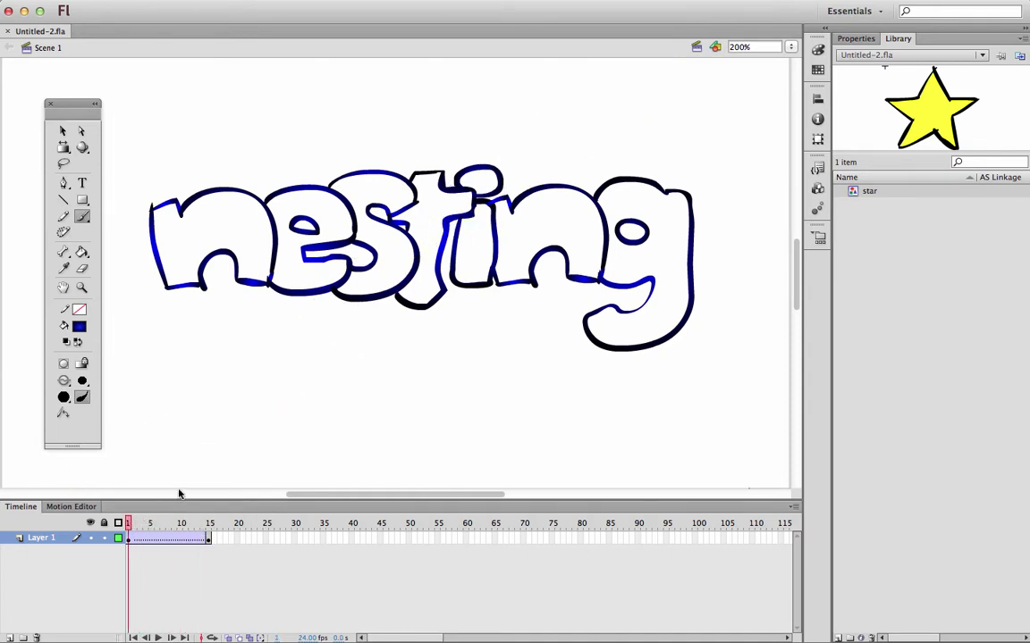
key("super+1")
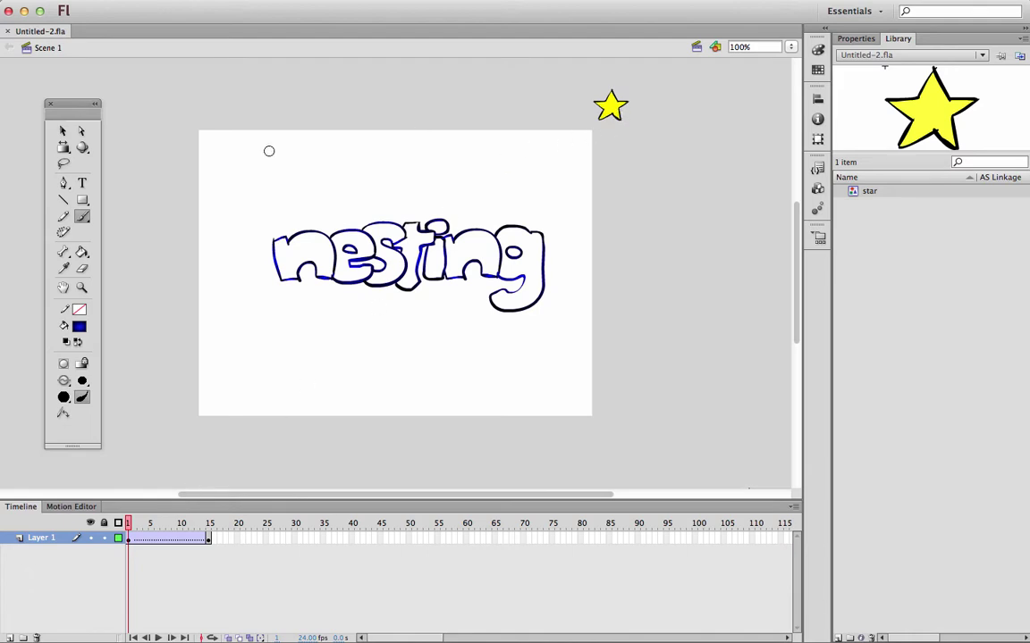
left_click(63, 131)
left_click(624, 109)
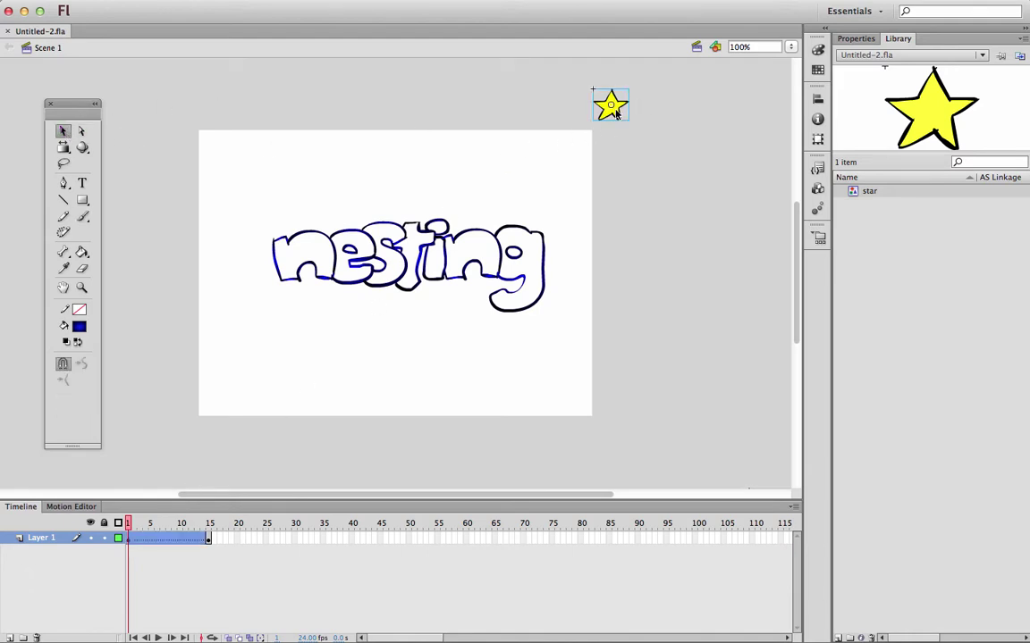
double_click(620, 115)
left_click(615, 113)
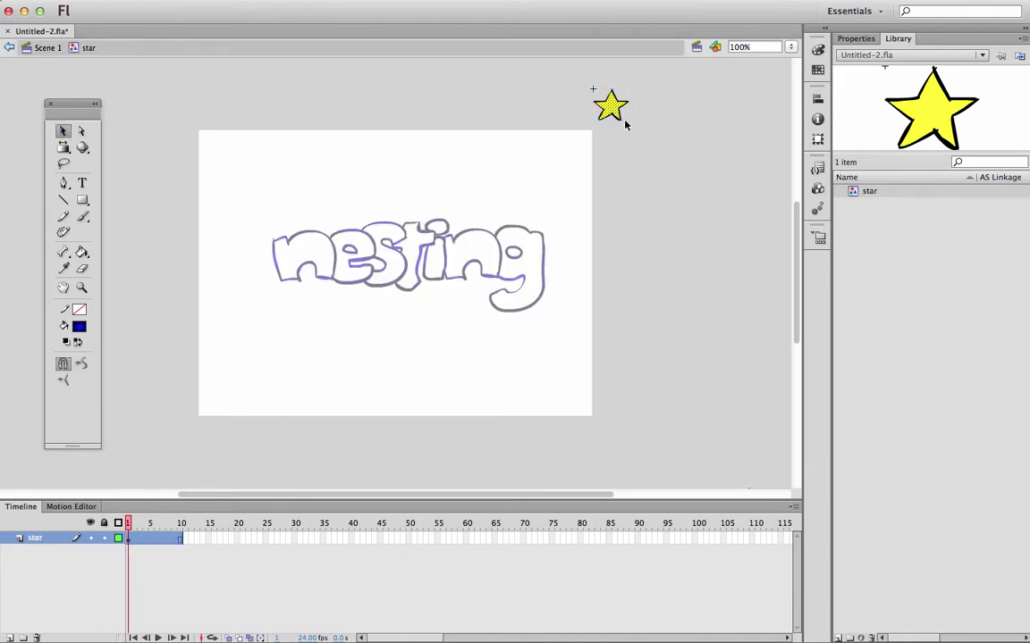
left_click_drag(574, 73, 643, 143)
left_click(45, 47)
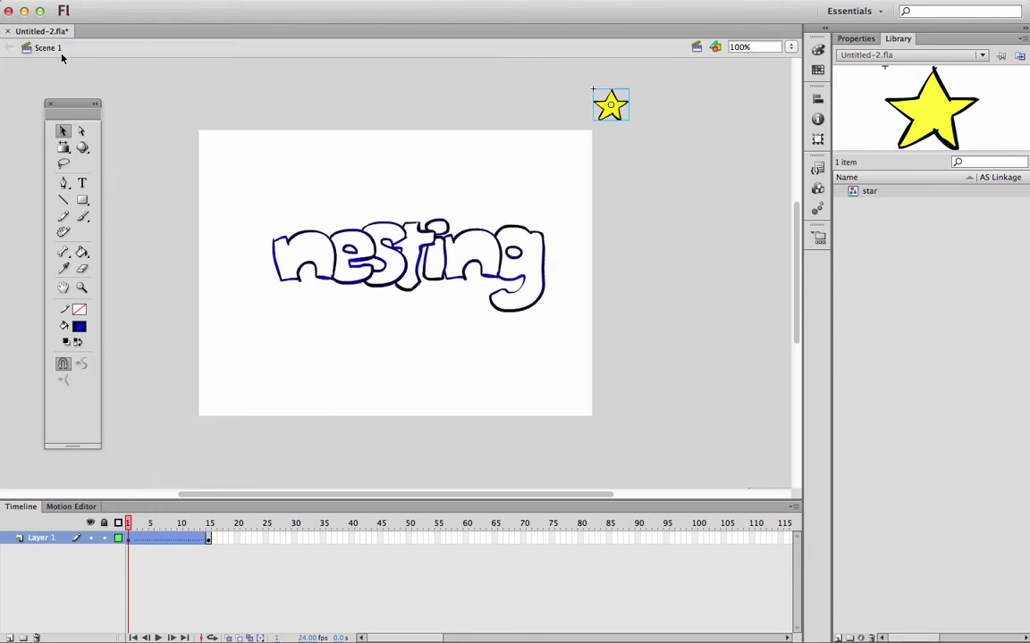
- Delete the 'nesting' lettering and scrub the star's tween on the cleared stage
mouse_move(251, 191)
left_mouse_down()
mouse_move(595, 332)
mouse_move(547, 322)
left_mouse_up()
key("Delete")
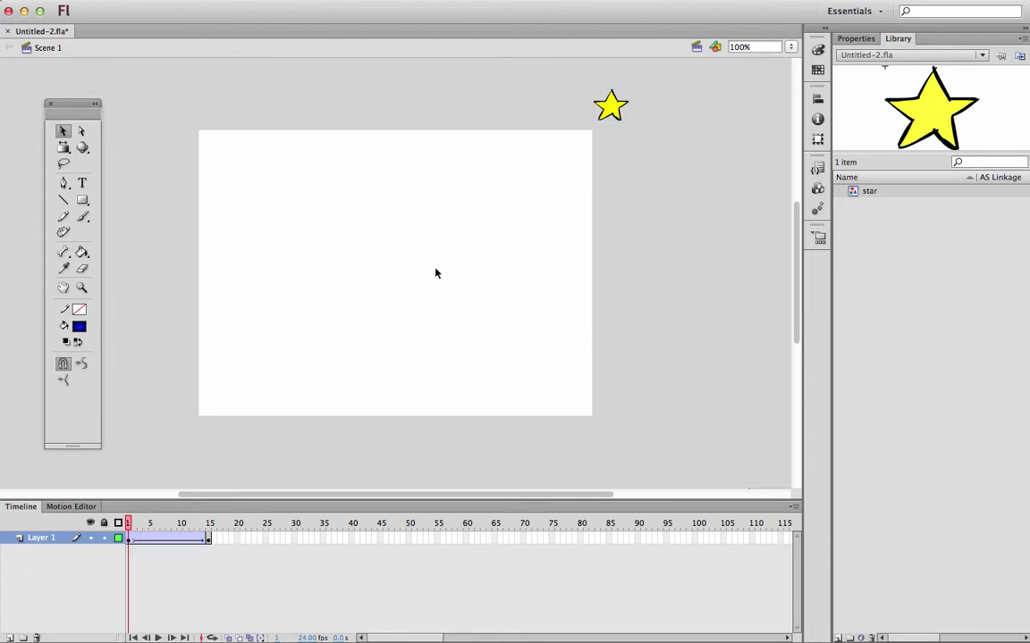
mouse_move(128, 526)
left_mouse_down()
mouse_move(212, 524)
mouse_move(114, 527)
left_mouse_up()
- Select the star instance and delete it from the stage
left_click(607, 114)
left_click(454, 251)
left_click(612, 109)
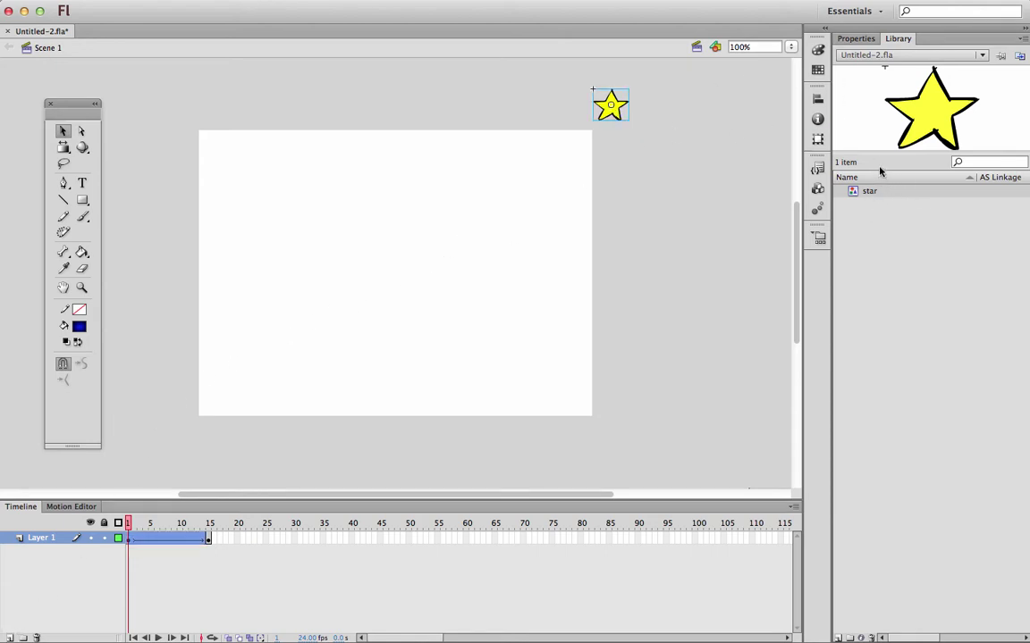
key("Delete")
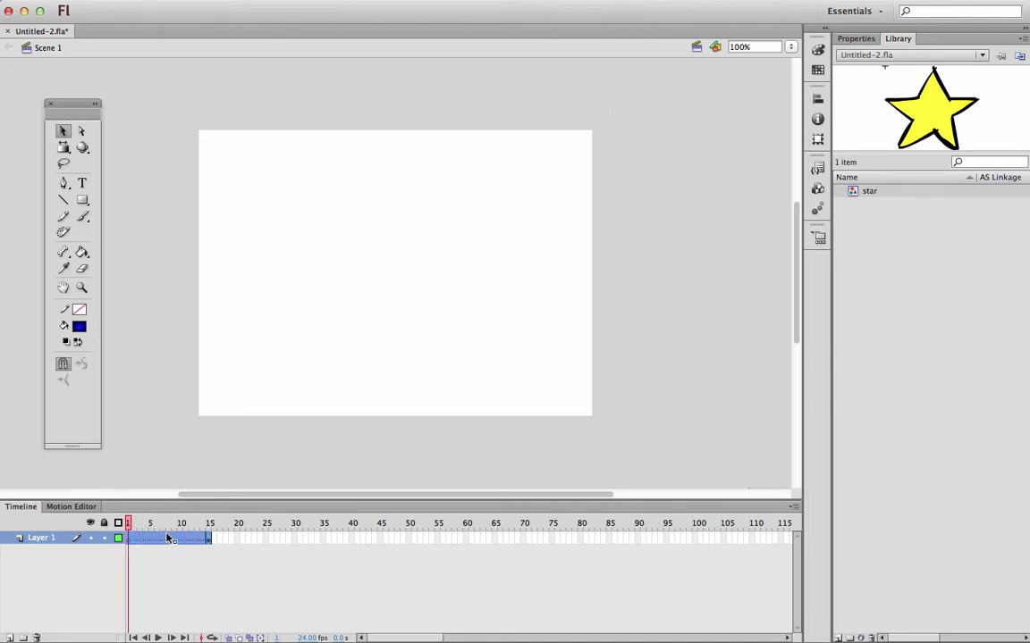
- Remove frames 2–15 from Layer 1 so only frame 1 remains
right_click(168, 538)
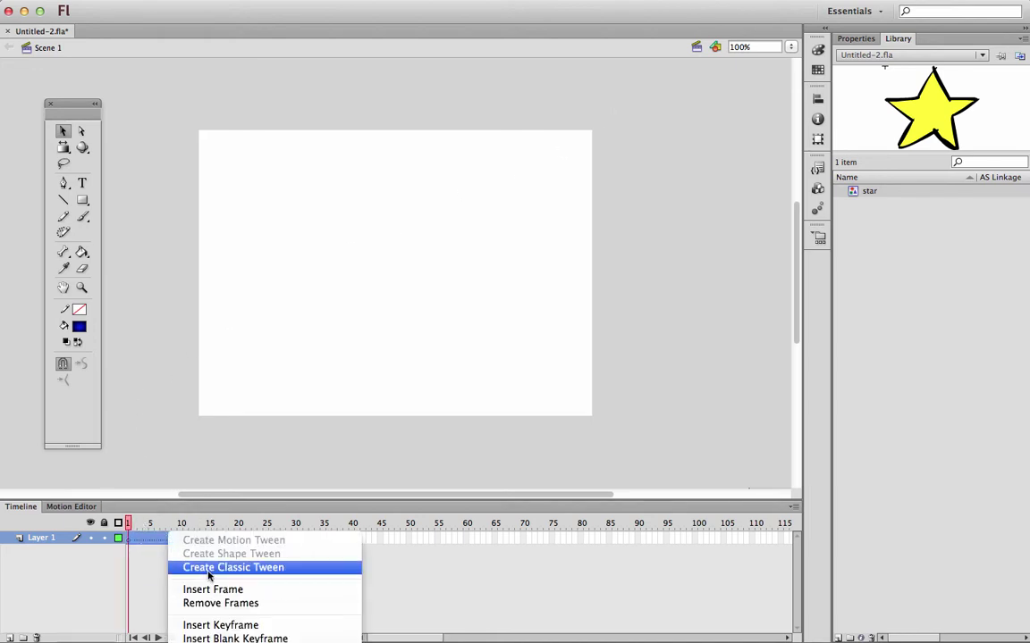
left_click(207, 604)
key("shift+F5")
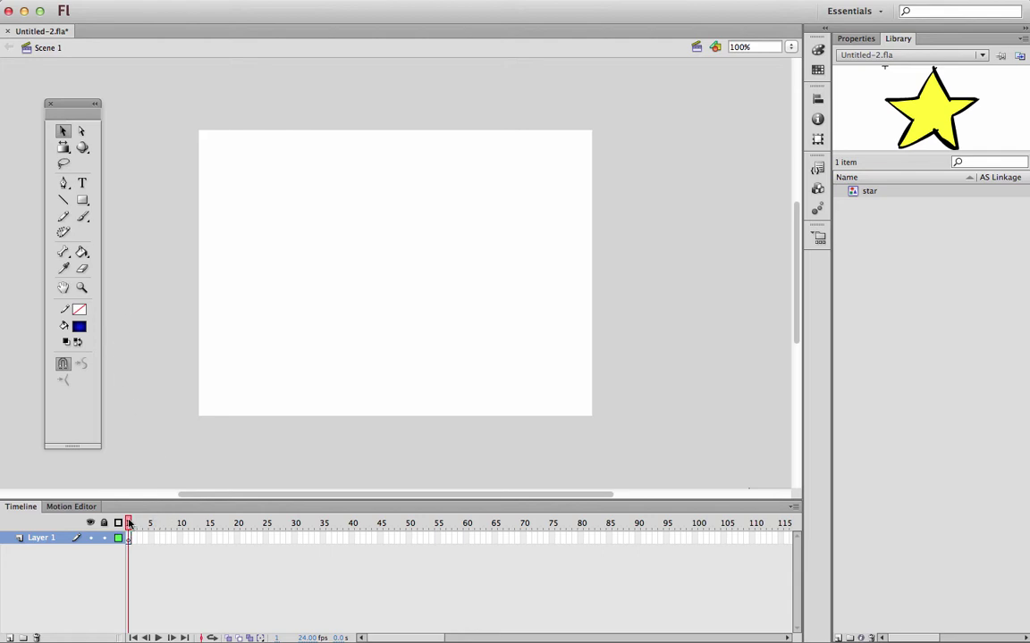
- On frame 1, brush a black rocket with a rounded body, two side fins, a base and a window
left_click(129, 539)
left_click(82, 217)
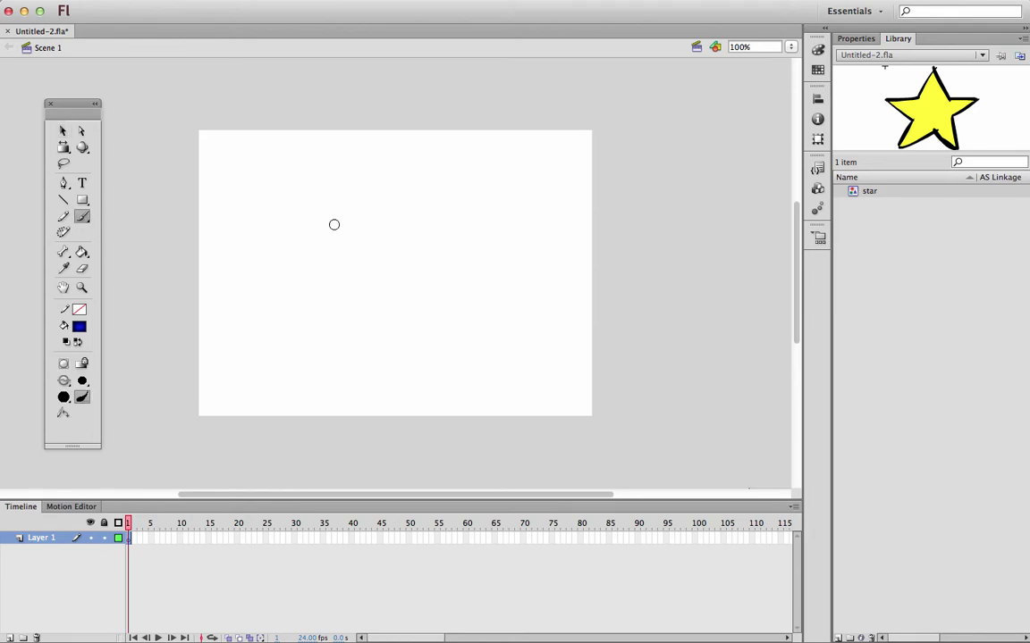
left_click(78, 327)
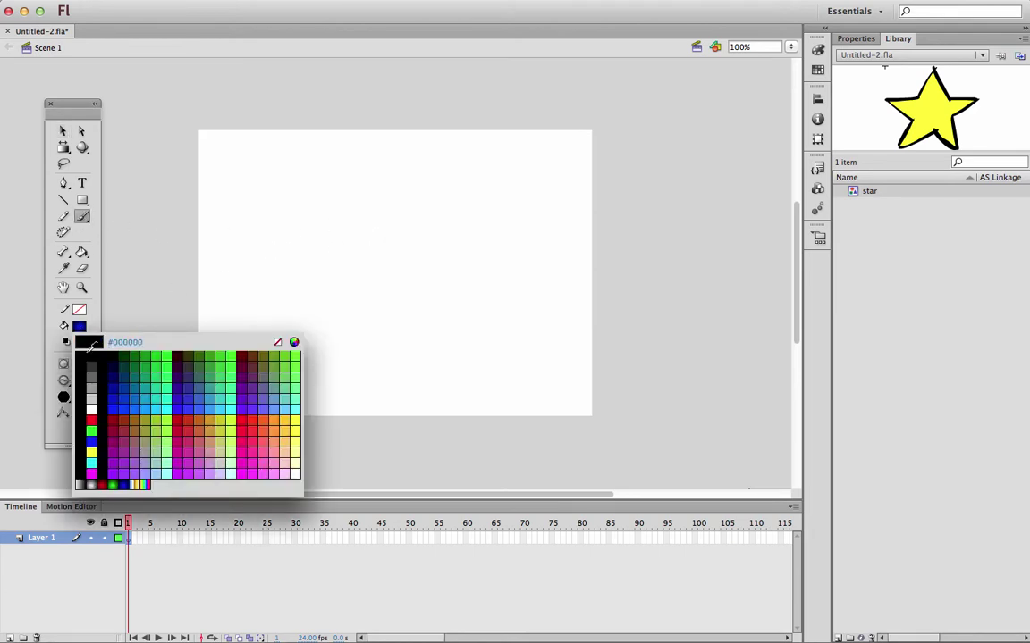
left_click(80, 359)
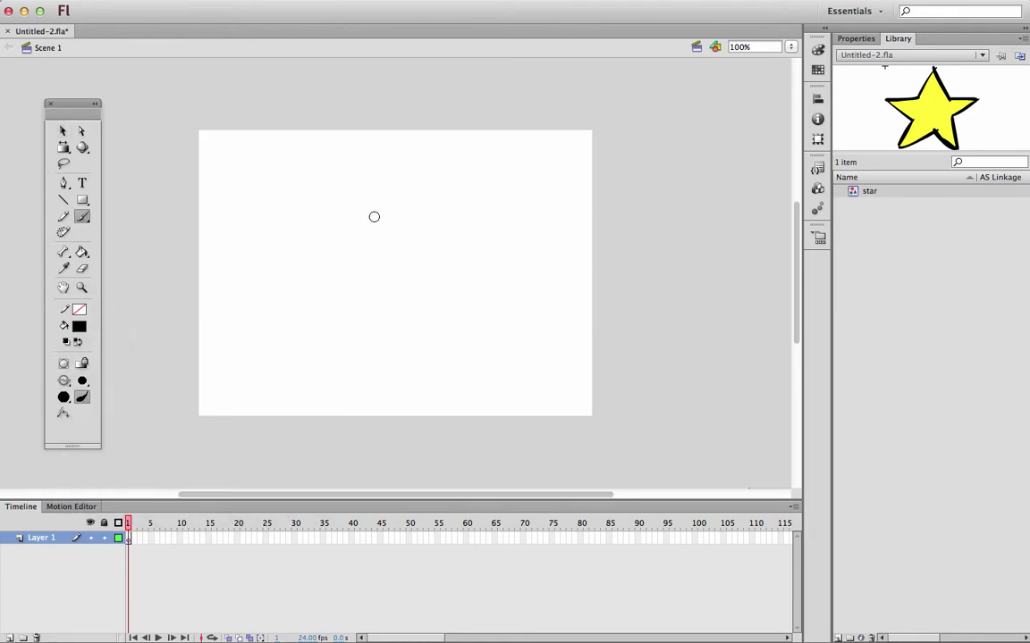
mouse_move(376, 193)
left_mouse_down()
mouse_move(339, 224)
mouse_move(424, 254)
mouse_move(421, 285)
left_mouse_up()
left_click_drag(345, 292, 418, 281)
mouse_move(335, 246)
left_mouse_down()
mouse_move(314, 268)
mouse_move(349, 290)
left_mouse_up()
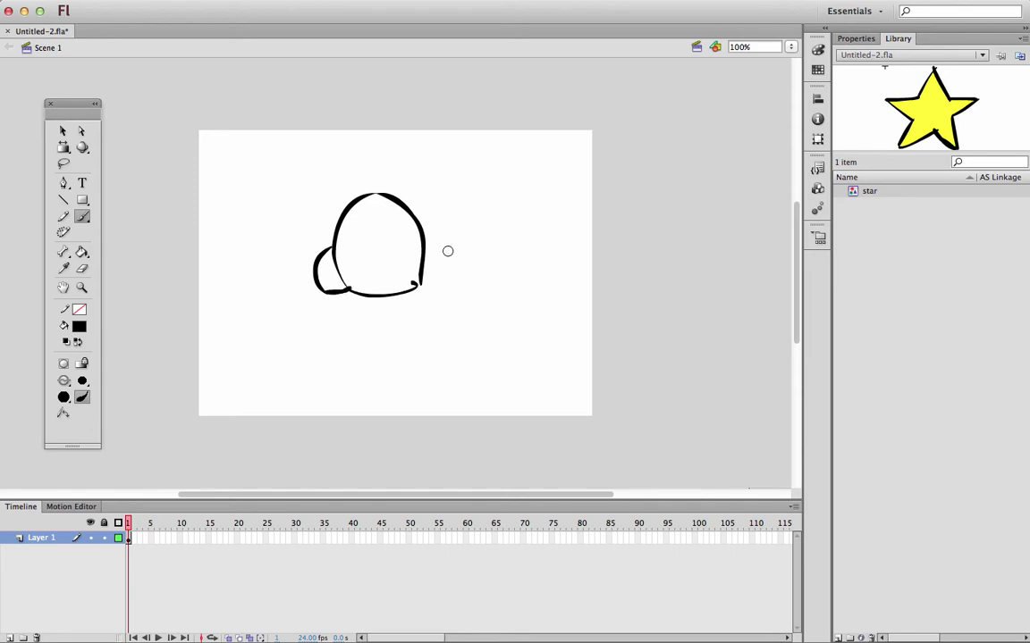
mouse_move(429, 246)
left_mouse_down()
mouse_move(437, 287)
mouse_move(413, 284)
mouse_move(403, 297)
mouse_move(413, 287)
left_mouse_up()
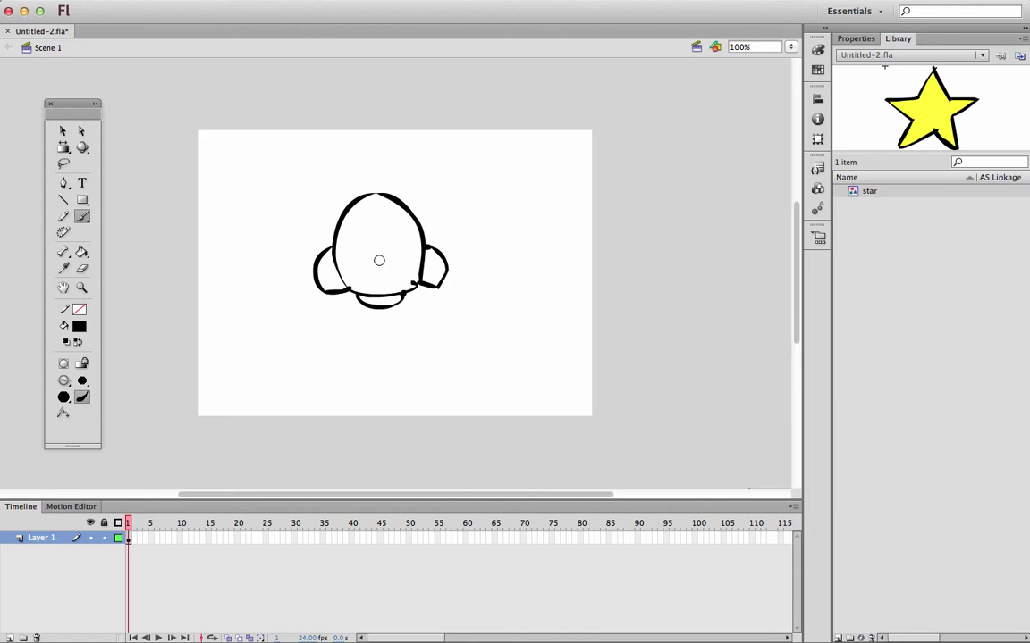
mouse_move(375, 209)
left_mouse_down()
mouse_move(362, 229)
mouse_move(375, 209)
left_mouse_up()
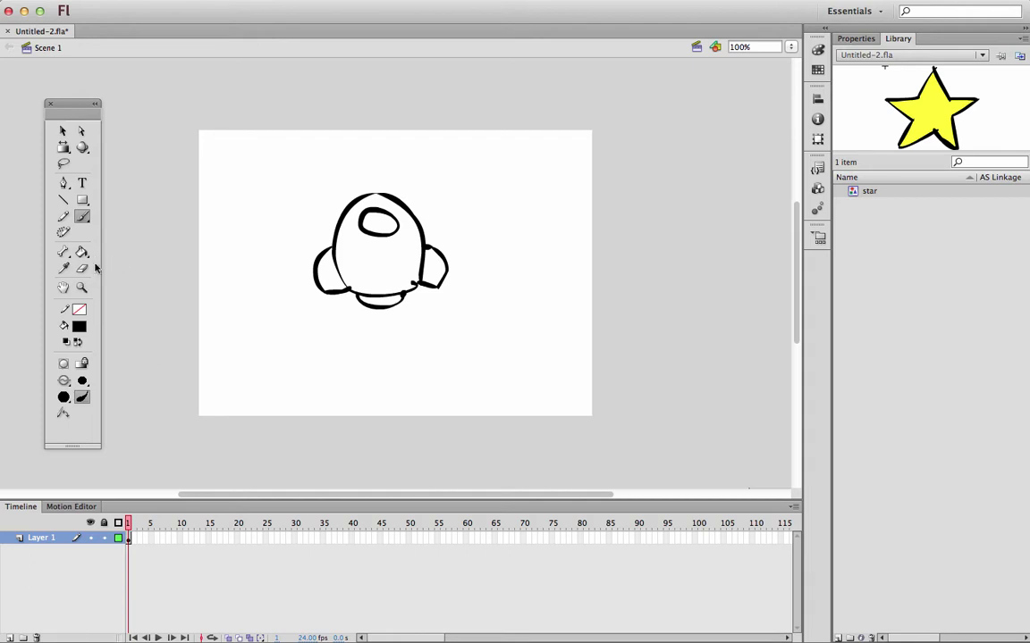
- Fill the rocket's base with grey using the Paint Bucket
left_click(81, 252)
left_click(78, 326)
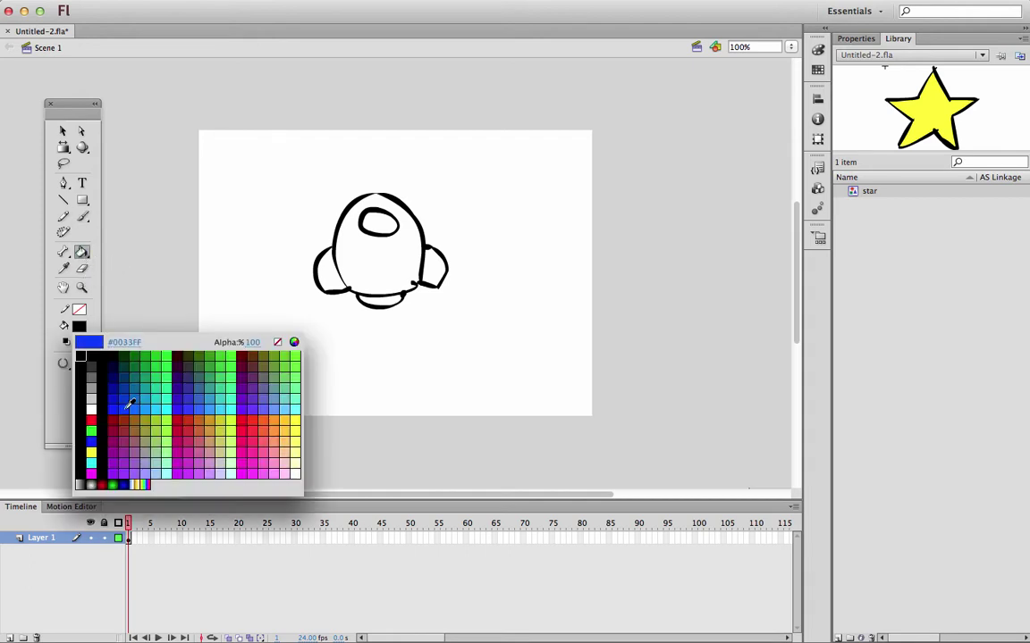
left_click(93, 380)
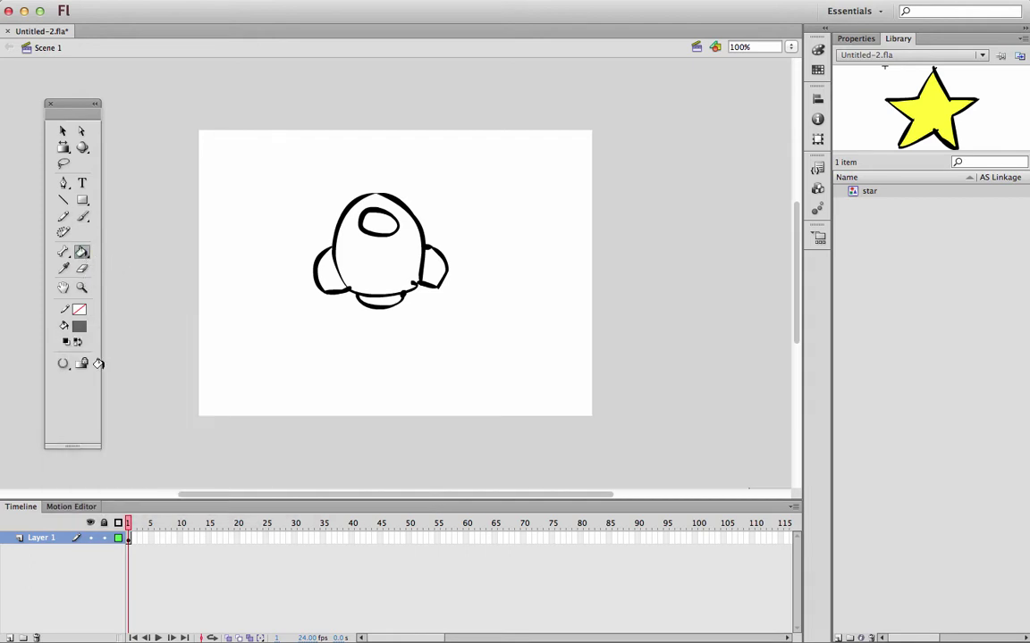
left_click(380, 300)
- Fill both the left and right fins with red
left_click(82, 216)
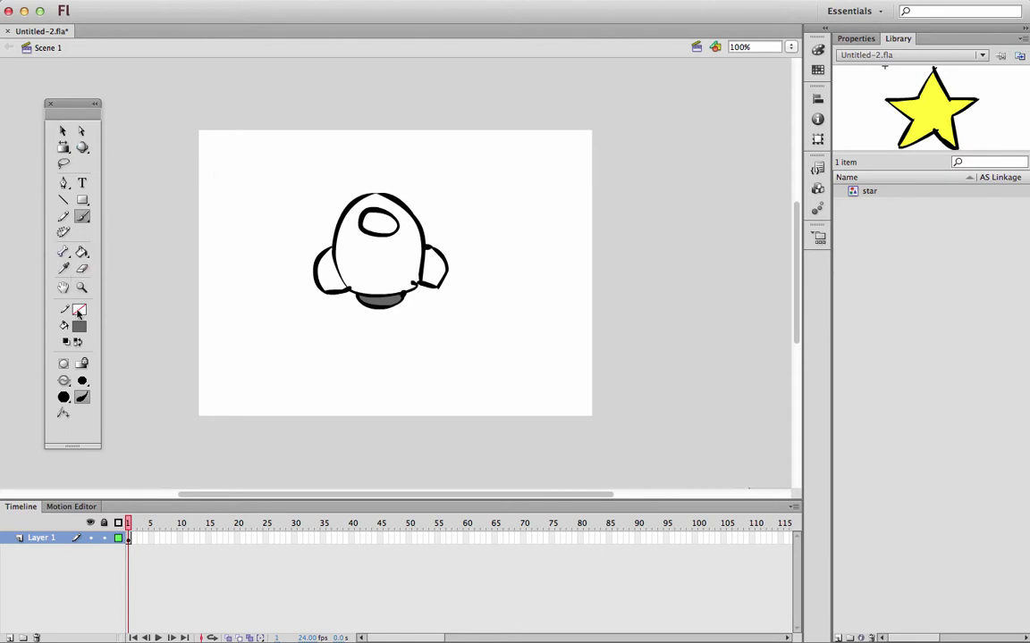
left_click(79, 327)
left_click(89, 418)
key("k")
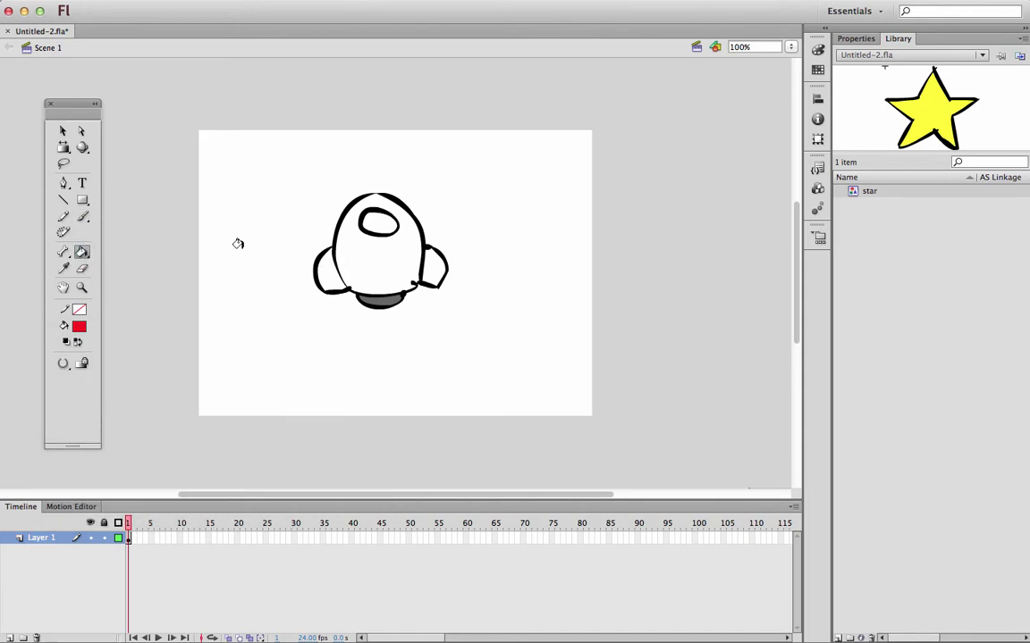
left_click(316, 259)
left_click(430, 267)
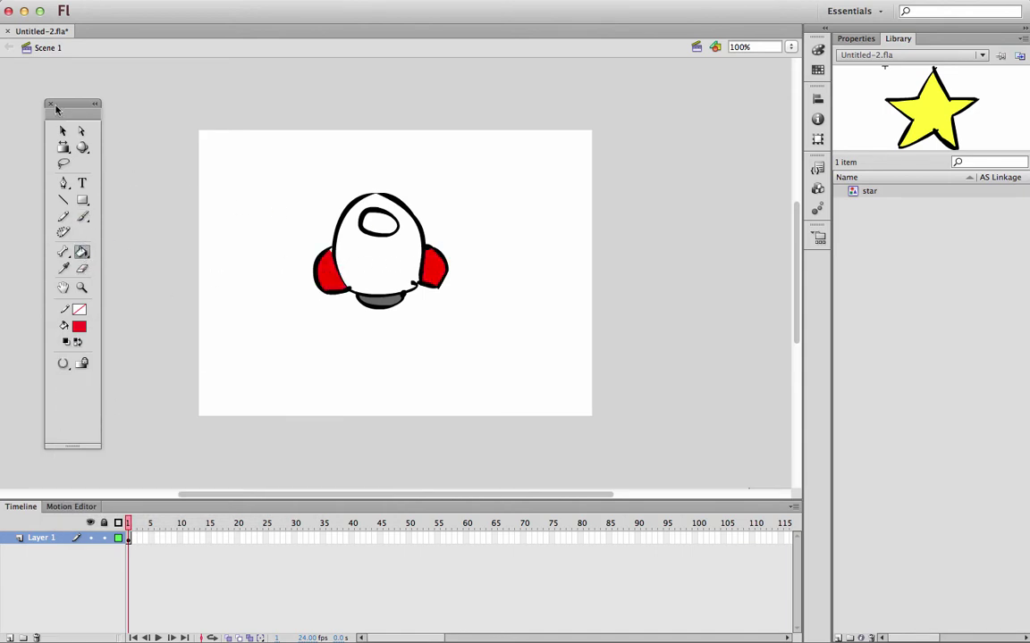
left_click(61, 132)
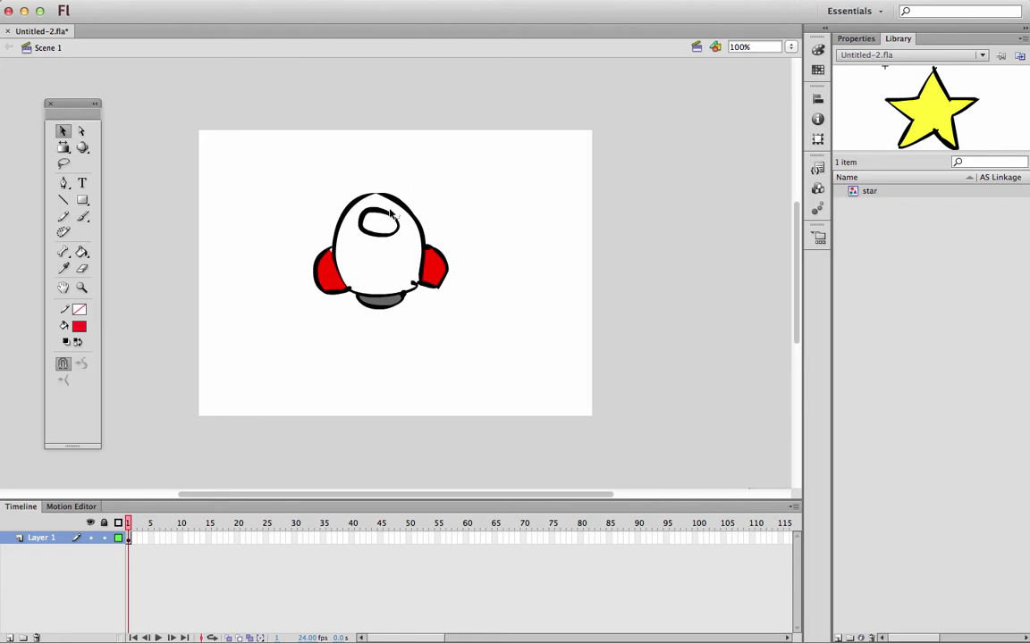
- Convert the rocket drawing to a Graphic symbol named 'rocket' and check it in the Library beside star
left_click_drag(287, 168, 480, 333)
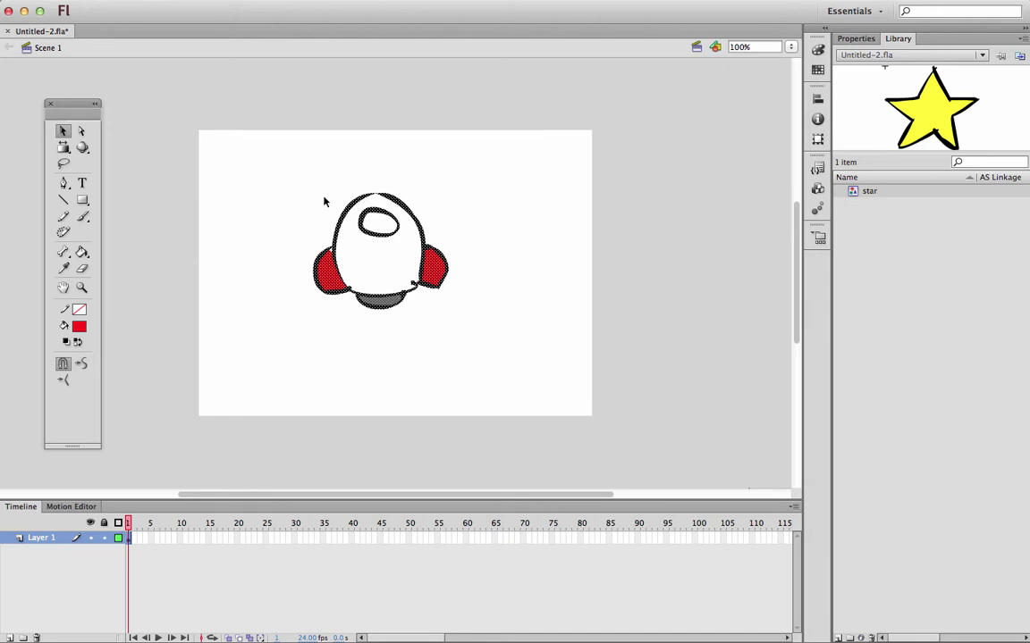
key("F8")
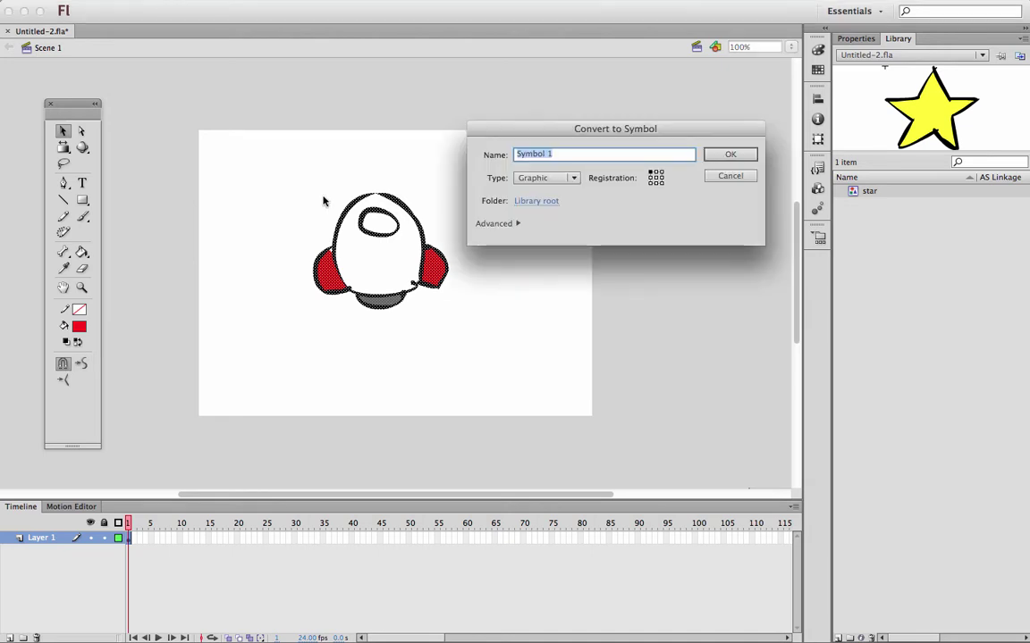
key("BackSpace")
type("rod")
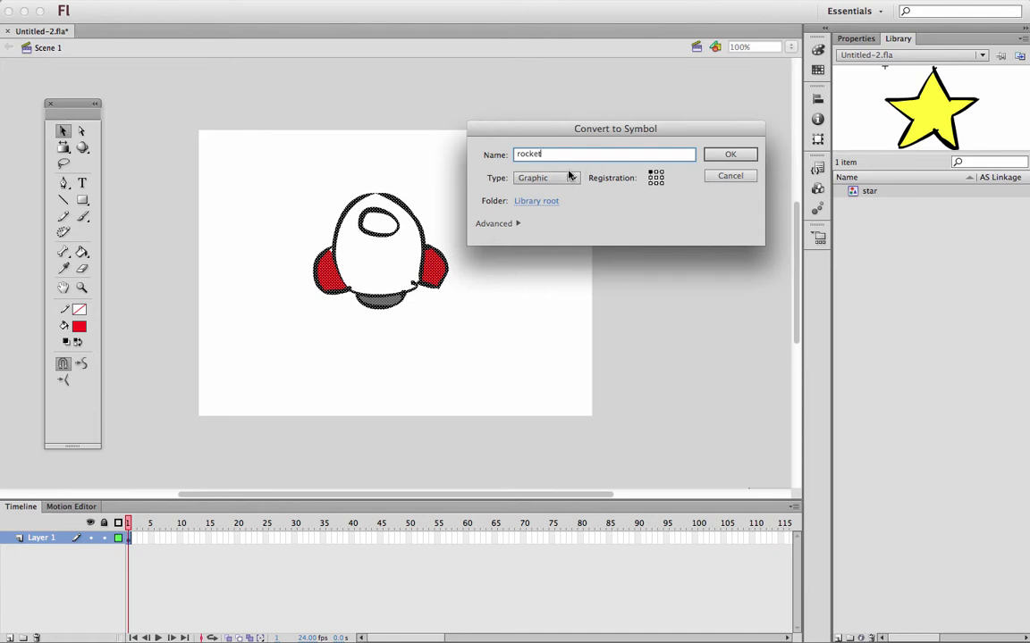
key("Return")
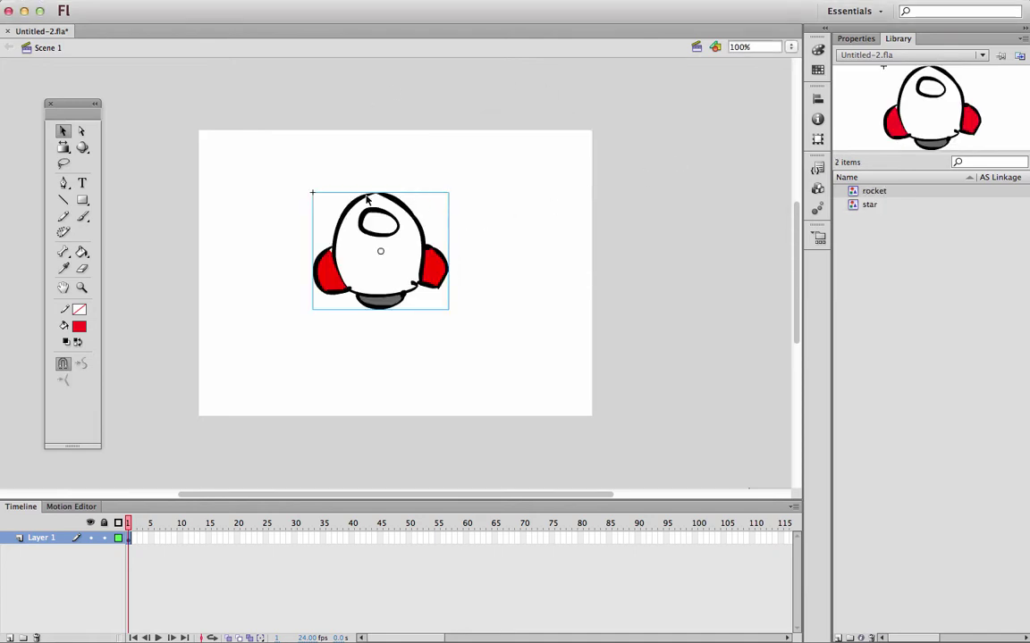
left_click(871, 205)
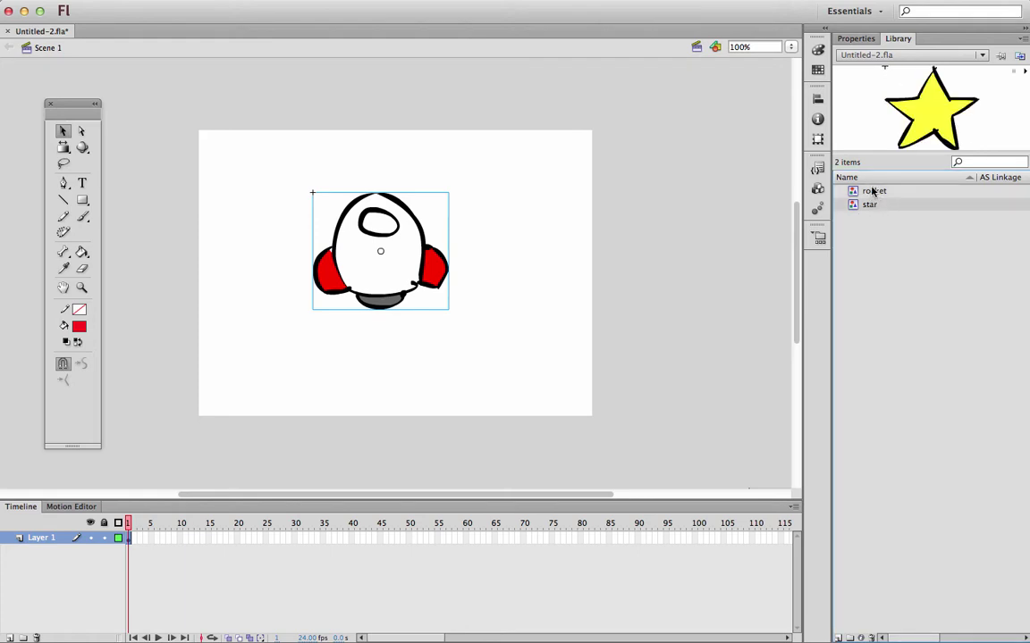
left_click(873, 192)
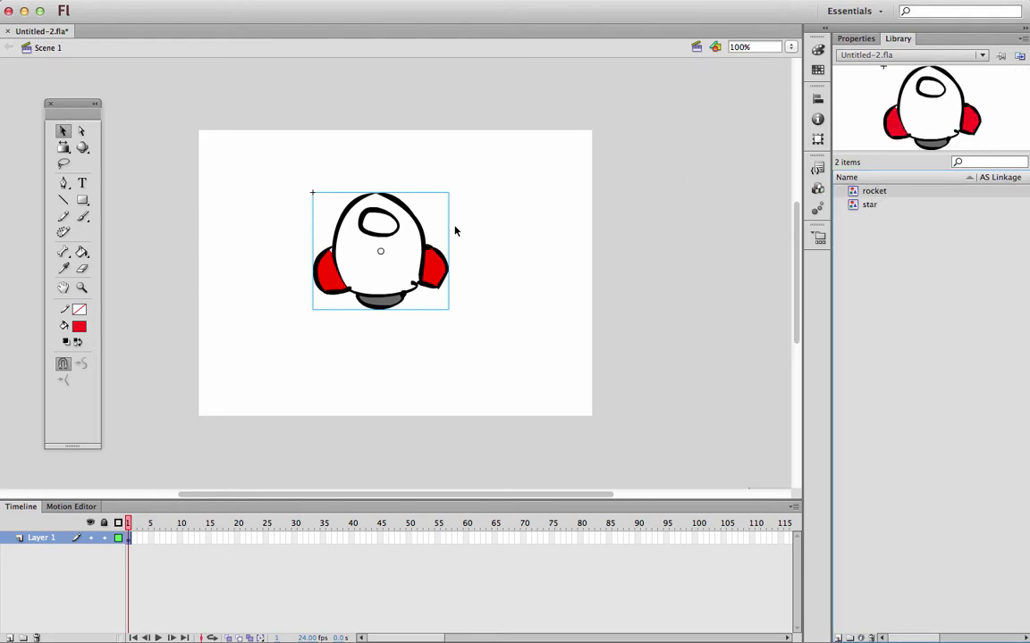
- Inside the rocket symbol at 400%, drag the top anchor's tangent handle to sharpen the nose tip
double_click(428, 266)
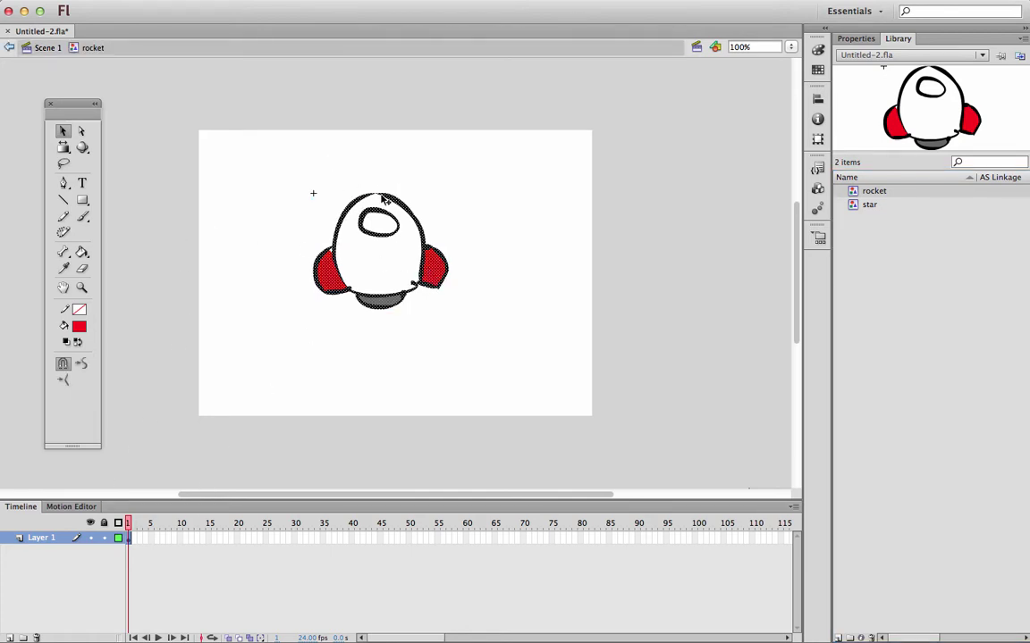
key("super+equal")
key("super+equal")
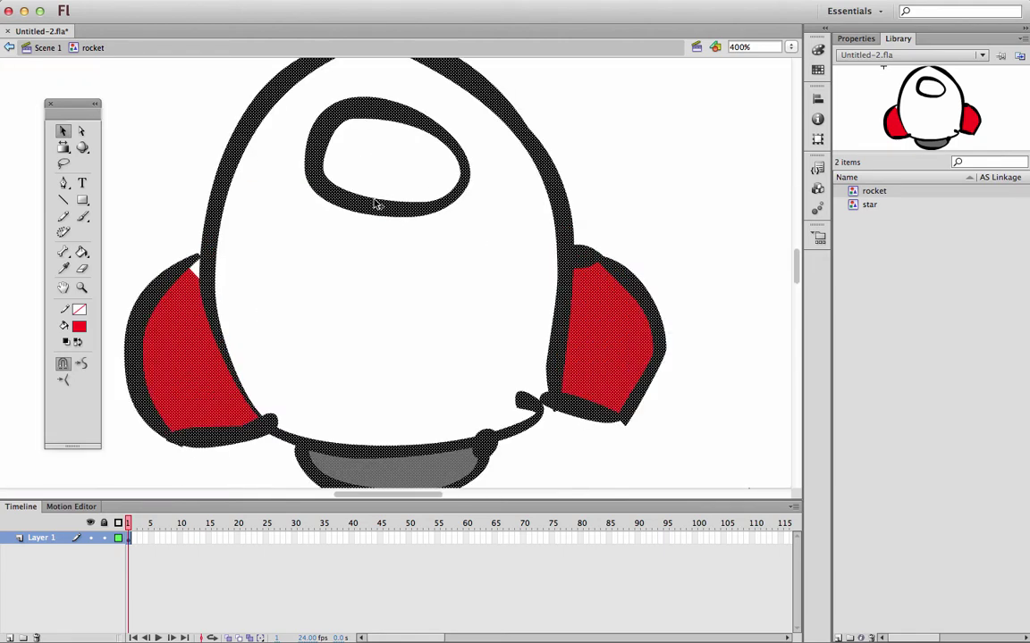
left_click_drag(442, 163, 458, 303)
left_click(60, 131)
left_click(79, 131)
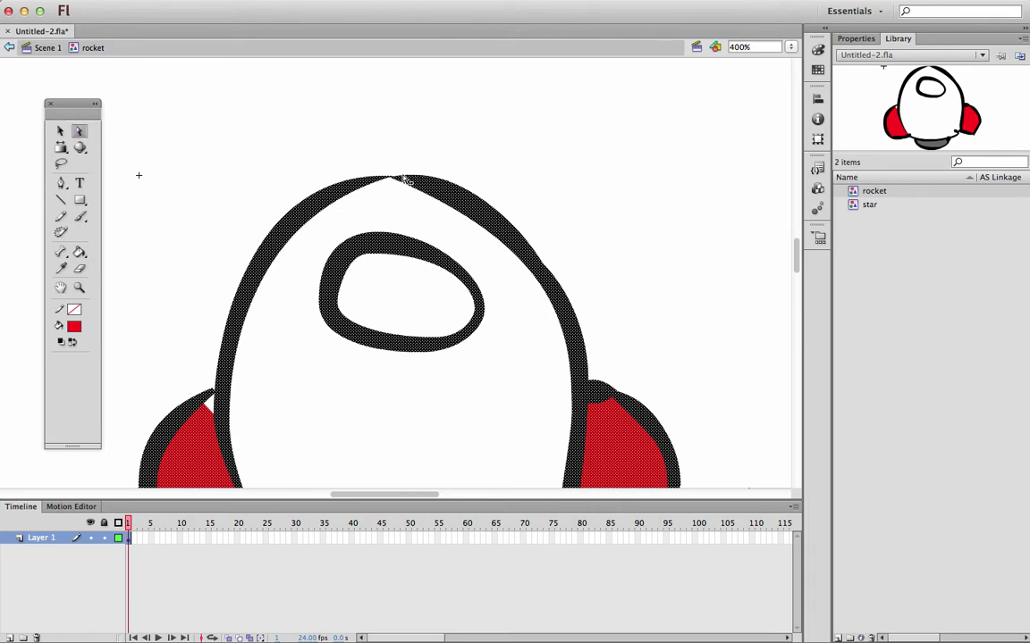
left_click(378, 184)
left_click_drag(379, 184, 403, 174)
left_click(428, 249)
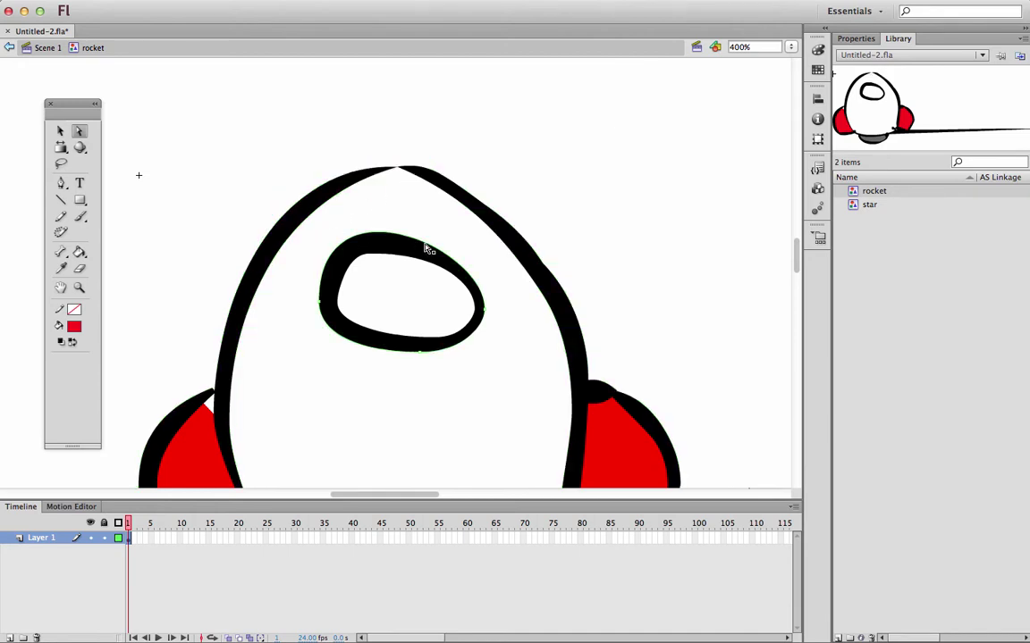
left_click(62, 132)
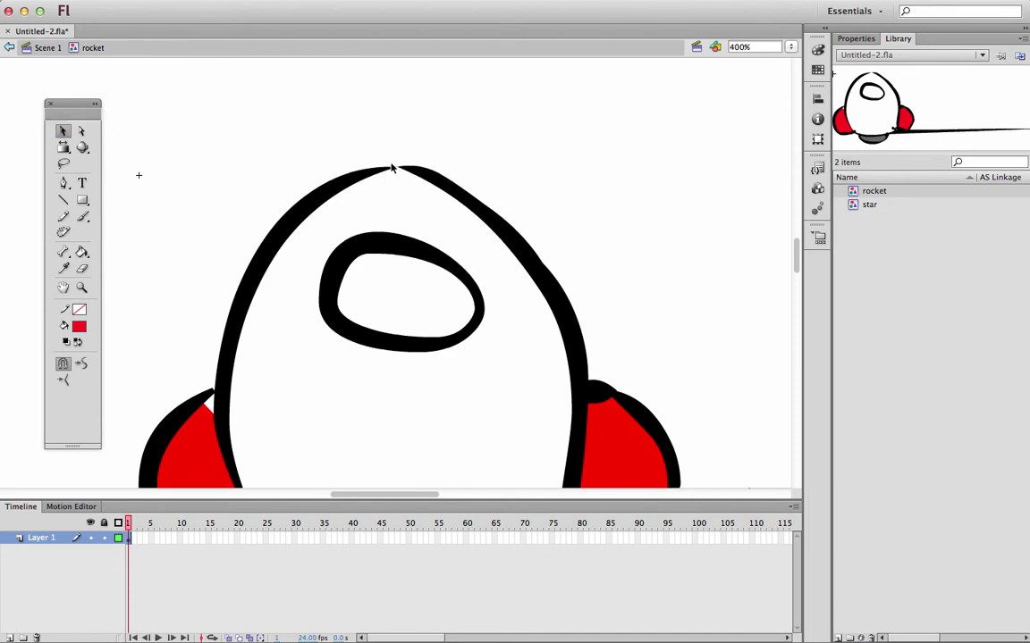
- Zoom out to 200% and delete the long stray exhaust line right of the rocket
key("super+minus")
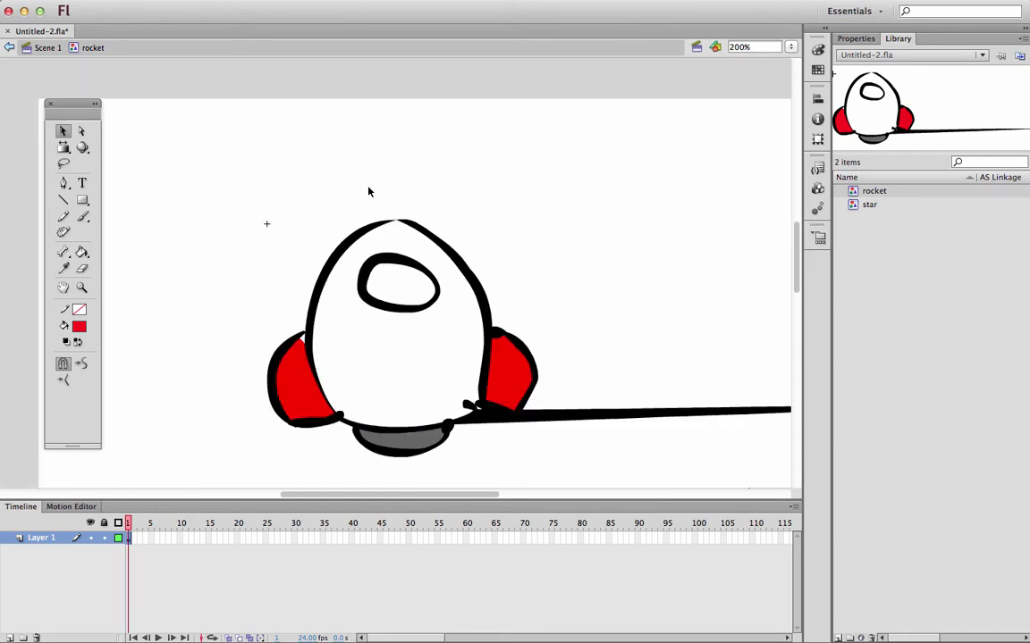
key("ctrl+a")
key("ctrl+z")
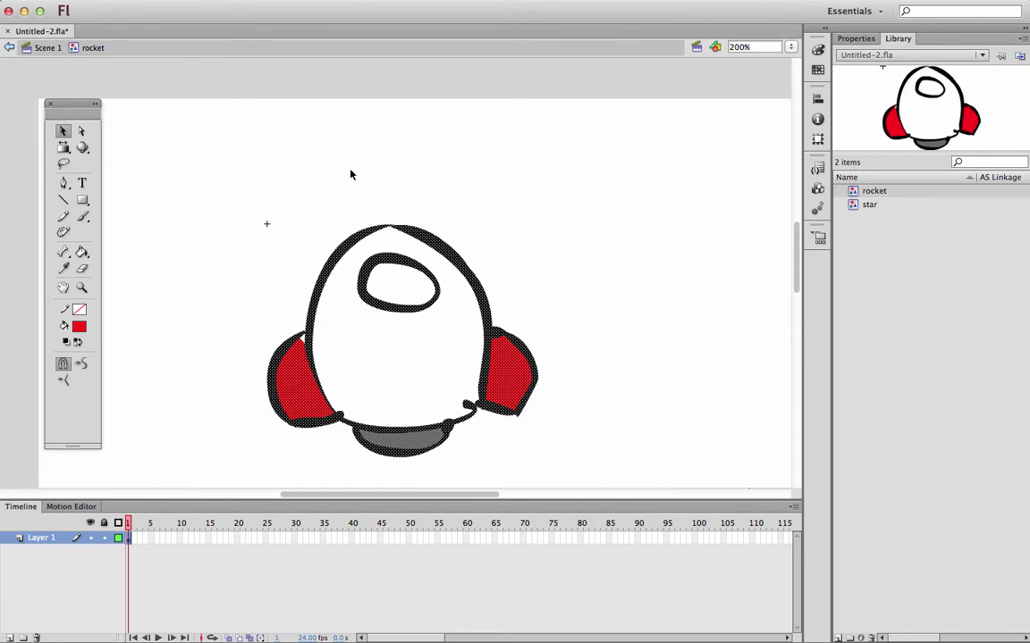
left_click_drag(206, 173, 587, 478)
left_click(432, 189)
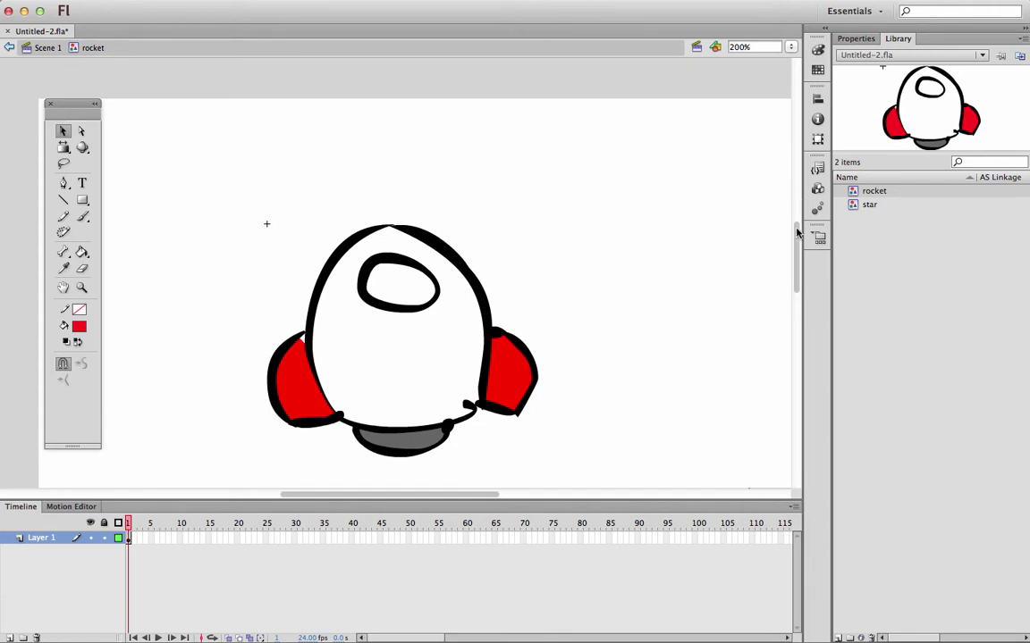
scroll(797, 237, "down", 3)
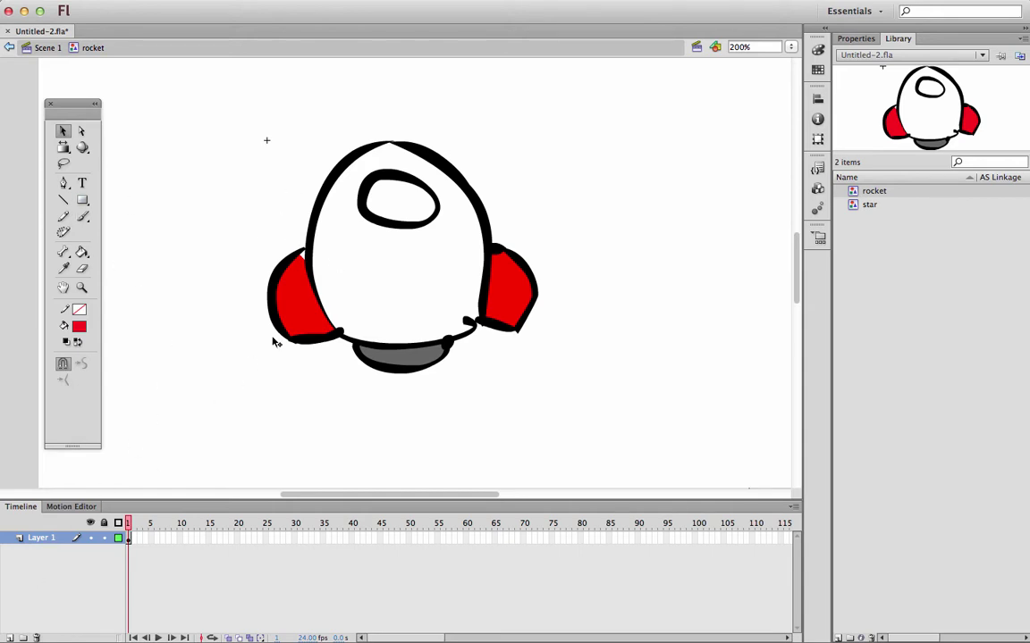
- Rename Layer 1 to 'body'
left_click(41, 539)
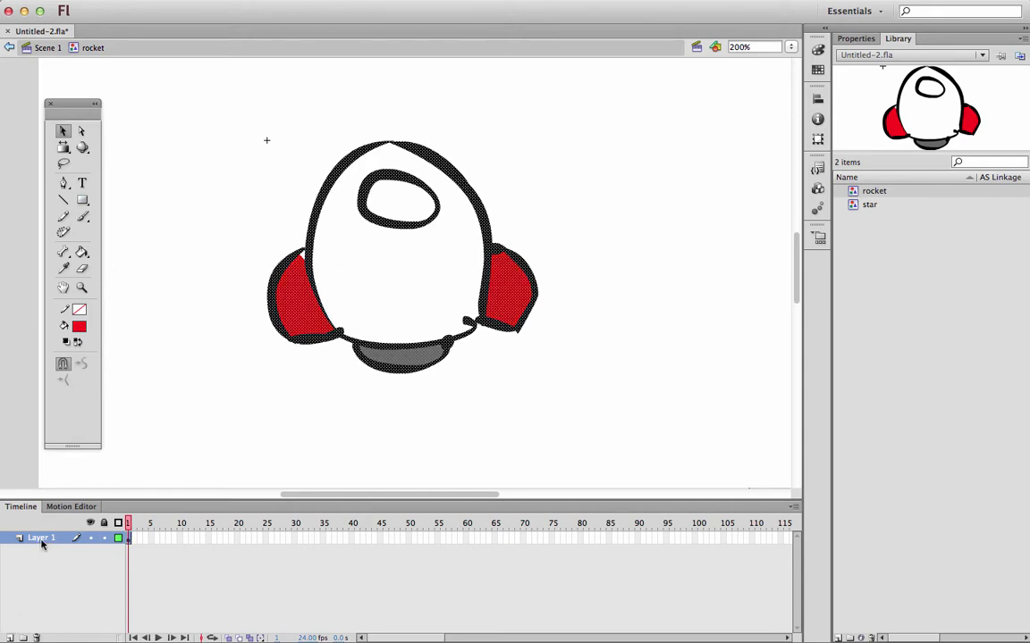
double_click(54, 538)
type("body")
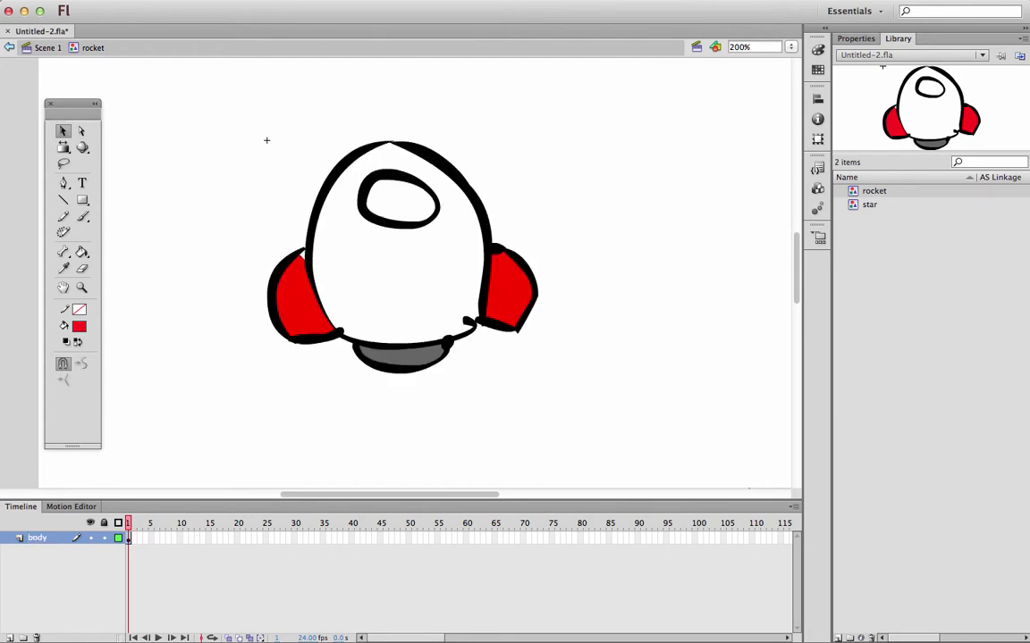
- Fill the rocket body with pale yellow #FFFFCC using the Paint Bucket
left_click(82, 253)
left_click(79, 327)
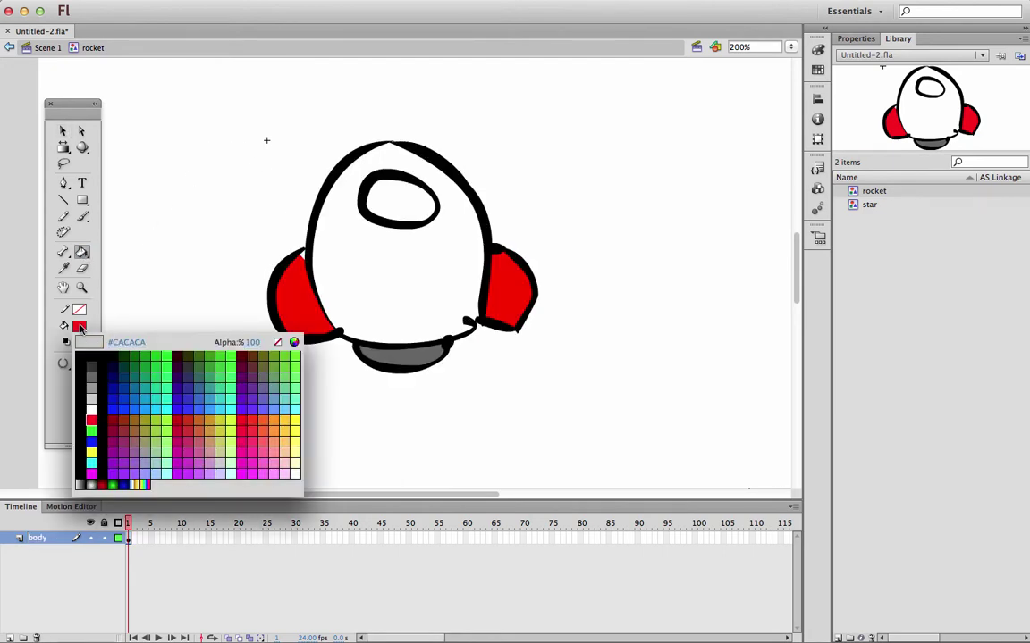
left_click(298, 458)
left_click(434, 299)
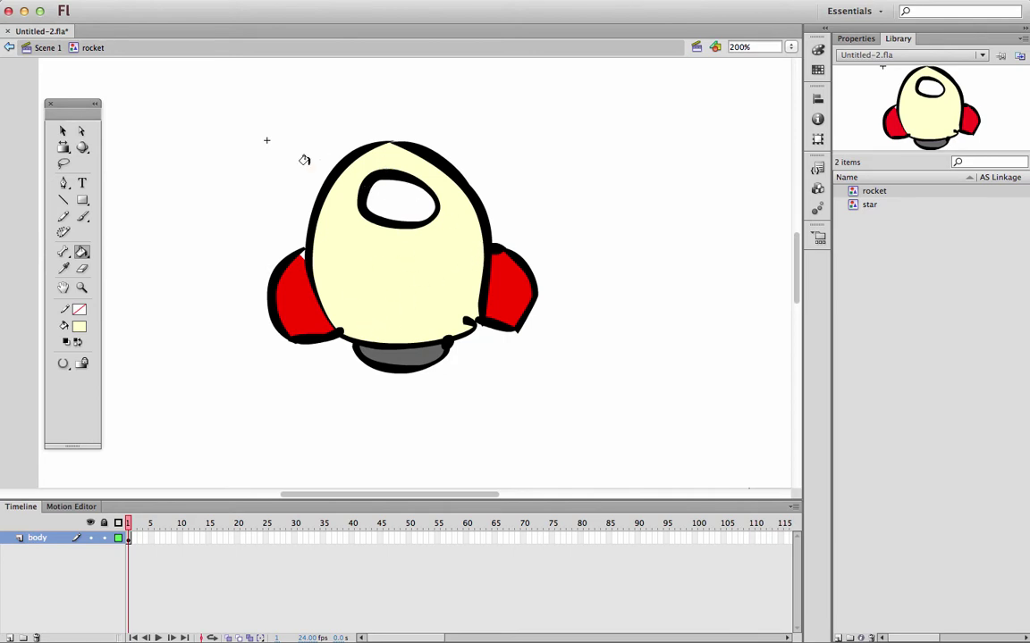
- Fill the rocket's window with the blue radial gradient
left_click(78, 326)
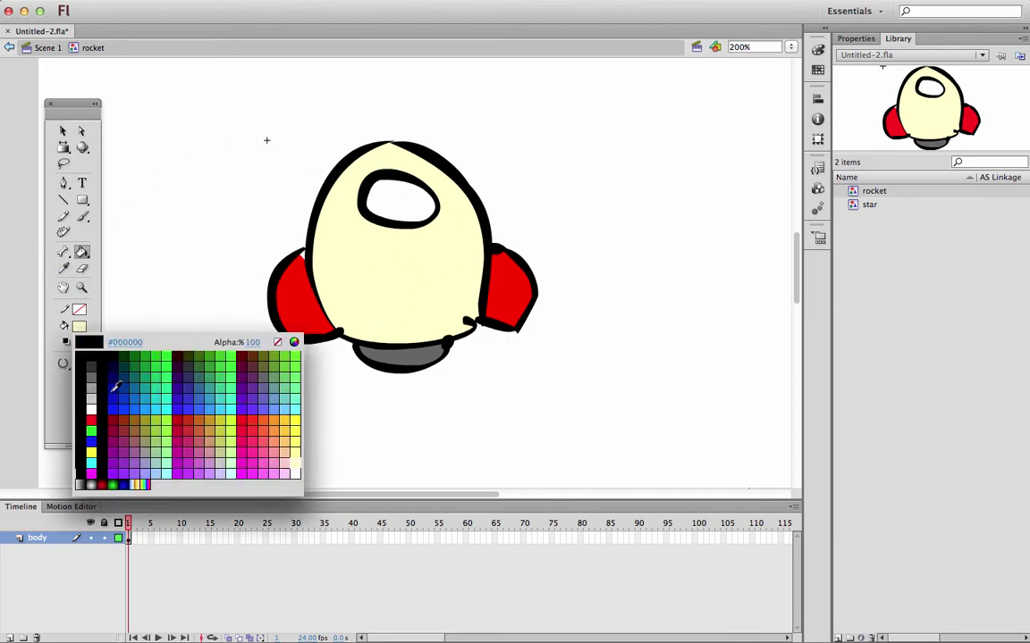
left_click(120, 484)
left_click(364, 182)
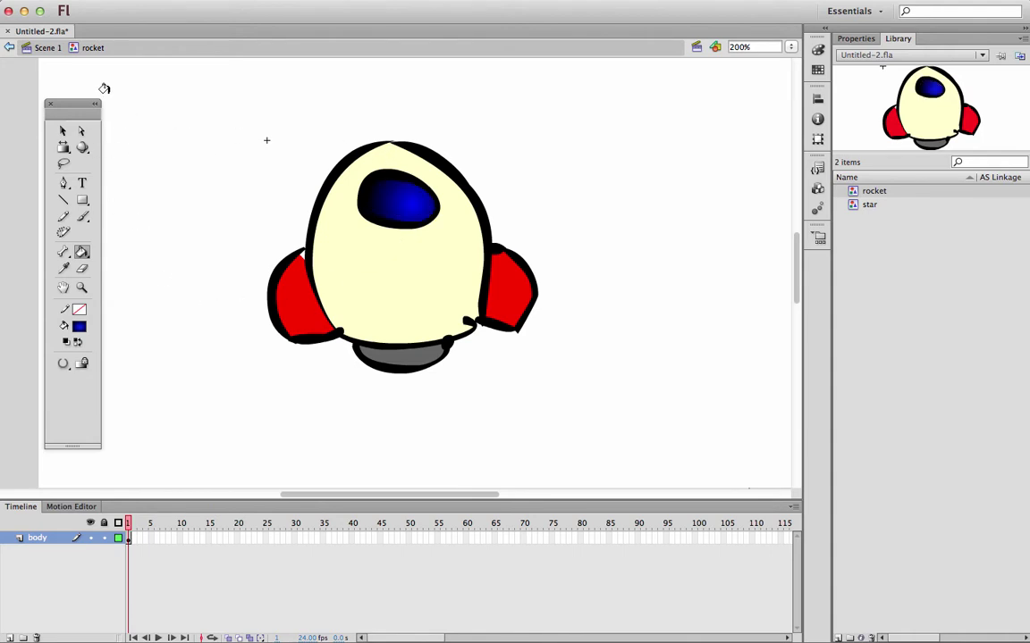
left_click(62, 130)
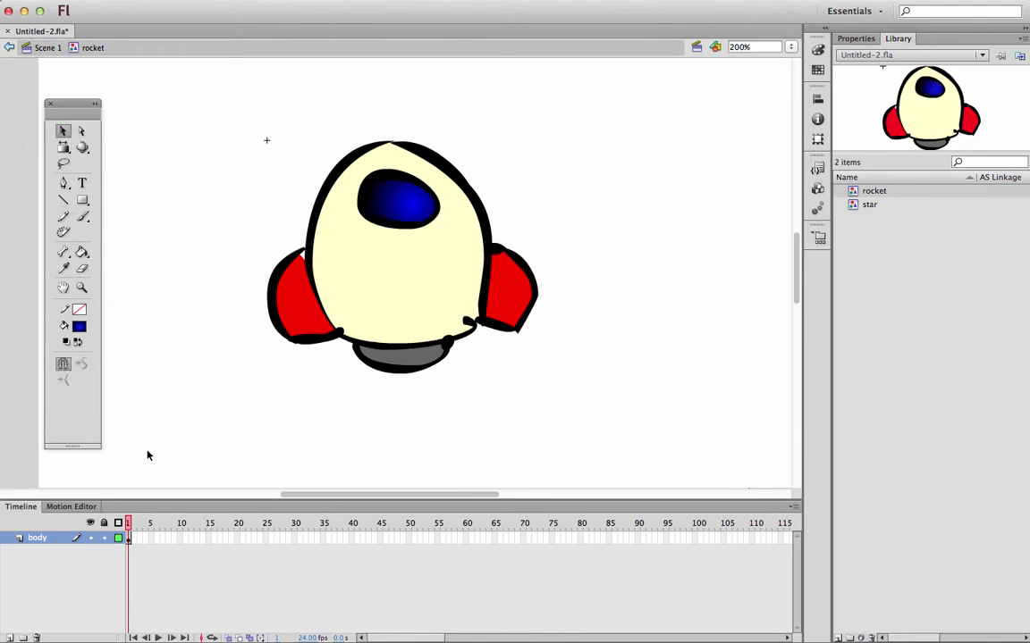
- Add a new Layer 2 and drag it below the body layer
left_click(45, 542)
left_click(9, 637)
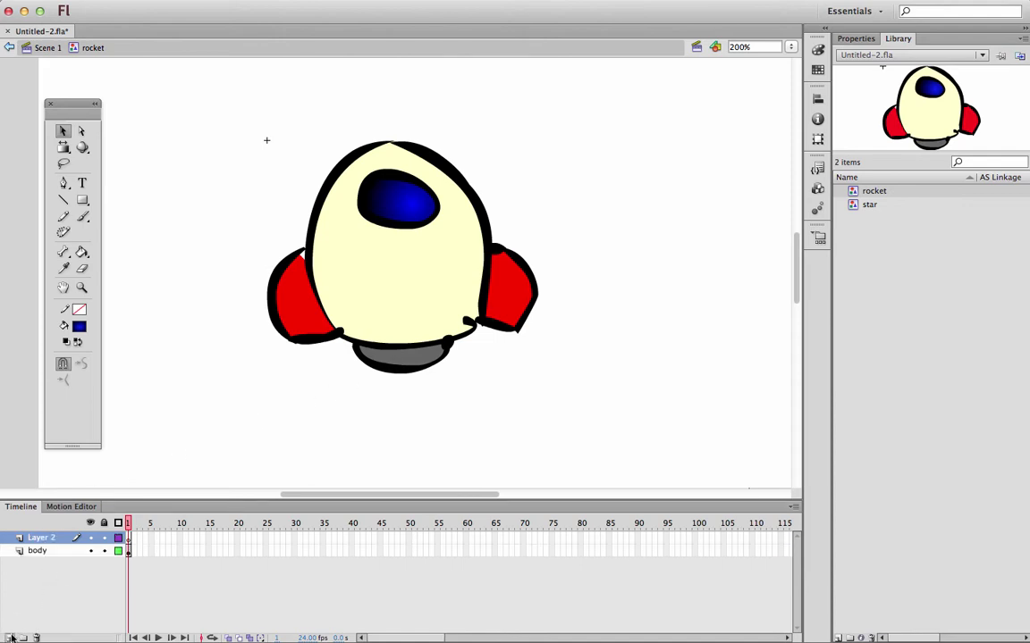
left_click_drag(51, 543, 64, 577)
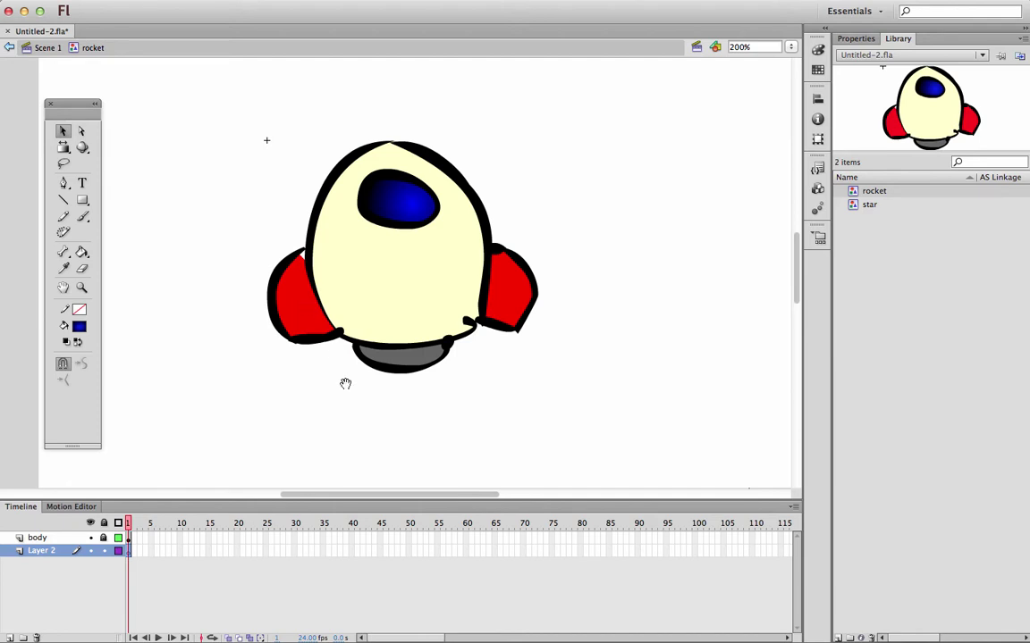
left_click_drag(348, 391, 363, 342)
- Choose the Brush with orange #FF9901 as the fill colour
left_click(82, 217)
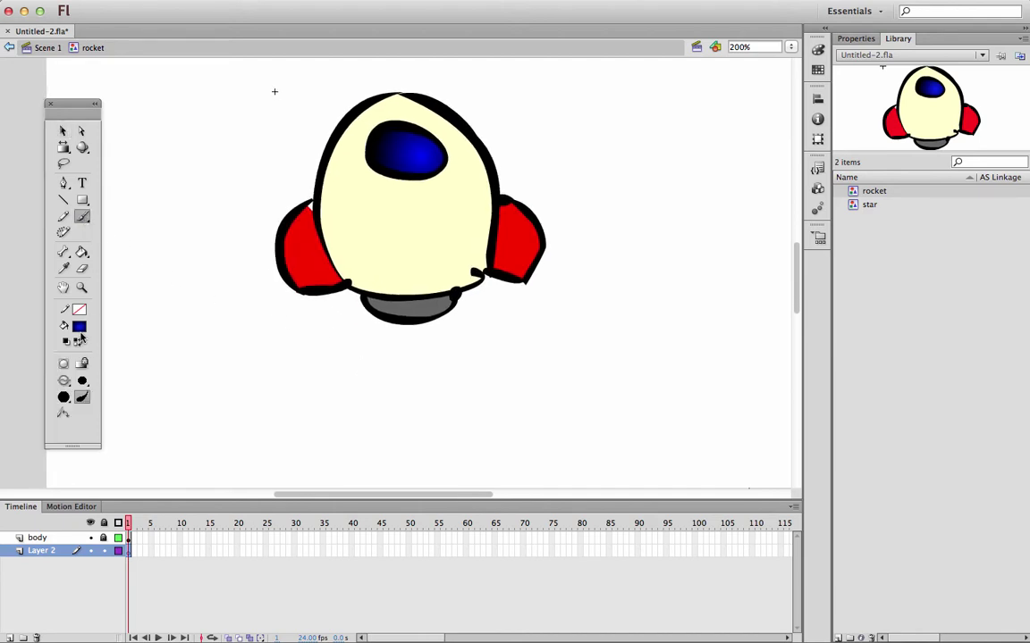
left_click(79, 329)
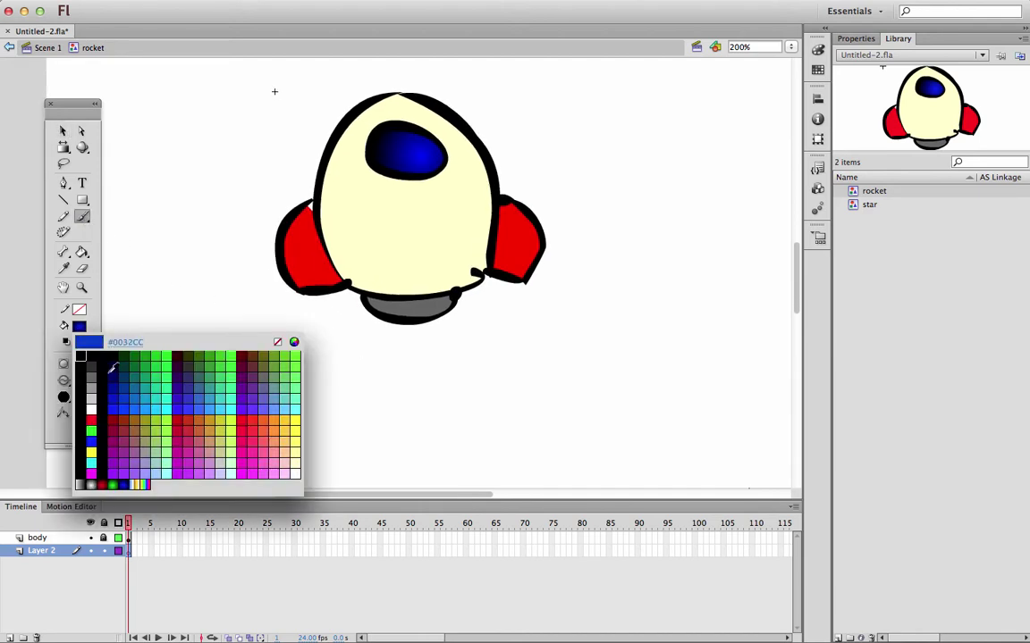
left_click(280, 412)
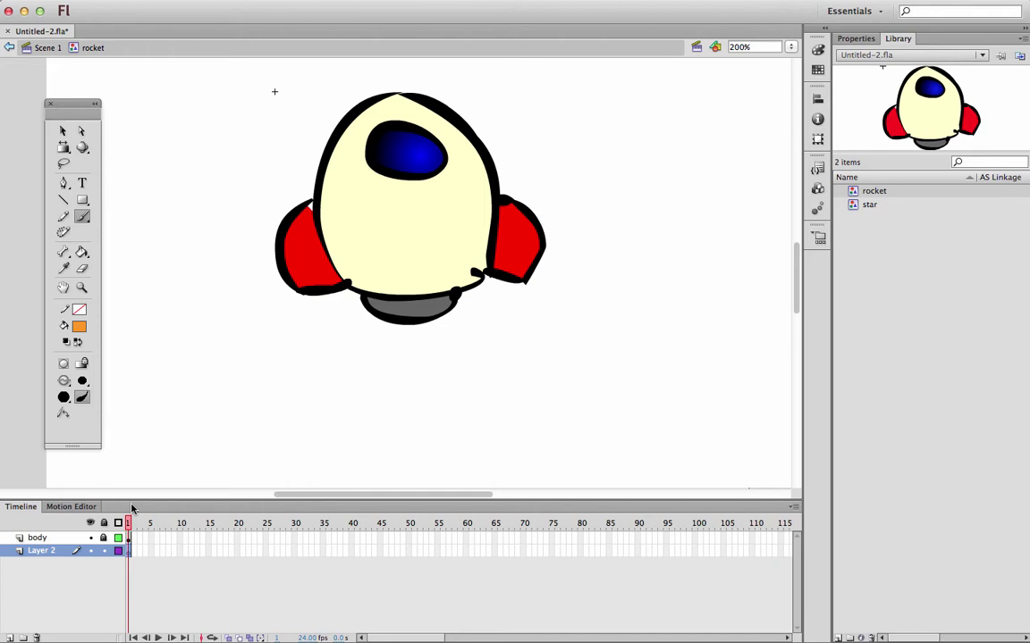
- Insert blank keyframes with F7 and return the playhead to frame 1
key("F7")
key("F7")
key("F7")
key("F7")
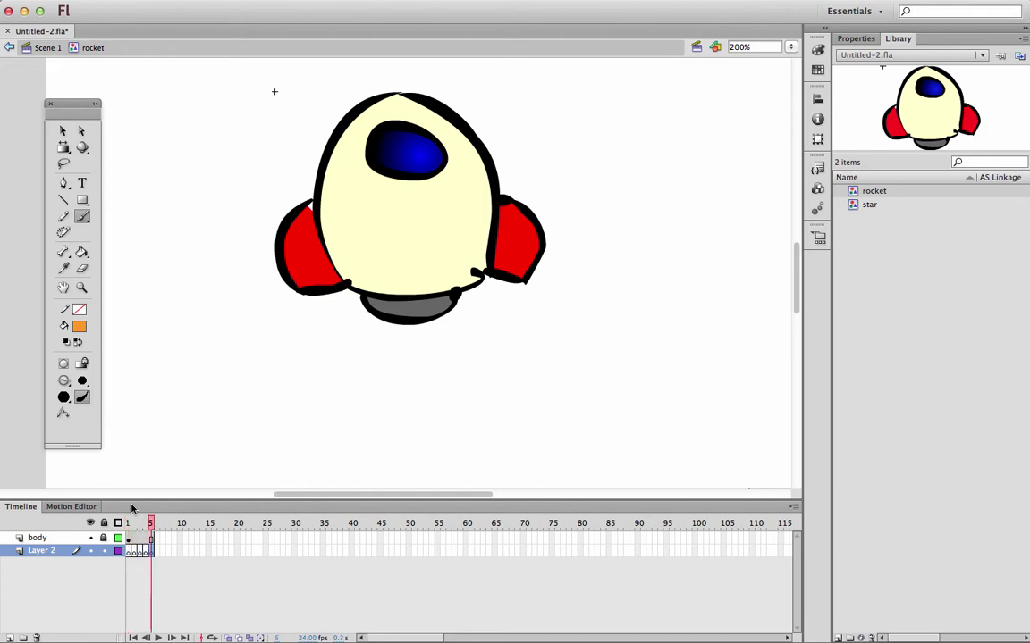
mouse_move(151, 524)
left_mouse_down()
mouse_move(114, 523)
mouse_move(150, 523)
mouse_move(127, 525)
mouse_move(151, 533)
left_mouse_up()
left_click(127, 524)
- Brush several orange flame strokes beneath the rocket on Layer 2
left_click_drag(371, 382, 379, 443)
mouse_move(379, 355)
left_mouse_down()
mouse_move(371, 383)
mouse_move(426, 438)
mouse_move(430, 470)
left_mouse_up()
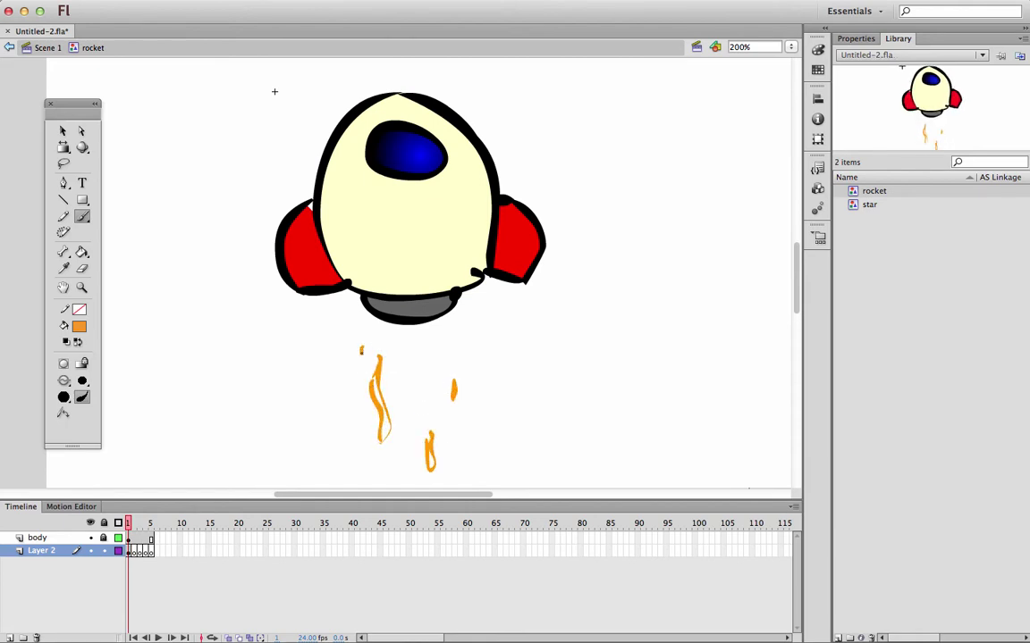
left_click_drag(361, 347, 362, 354)
left_click_drag(391, 461, 392, 473)
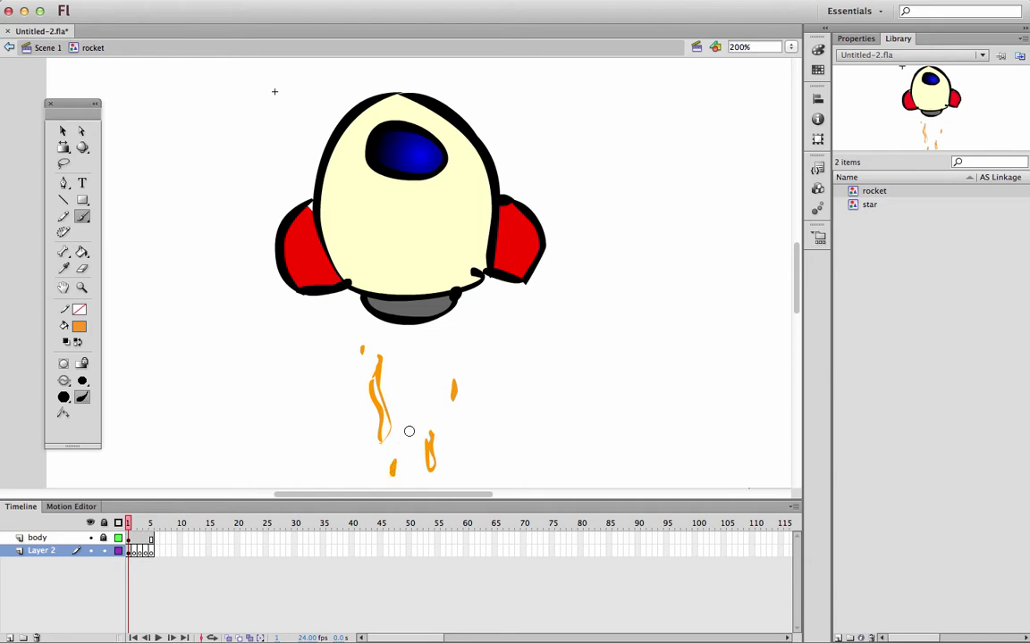
- On frame 2, turn on Onion Skin Outlines and scrub frames 1–3 to see frame 1's flames
left_click(134, 552)
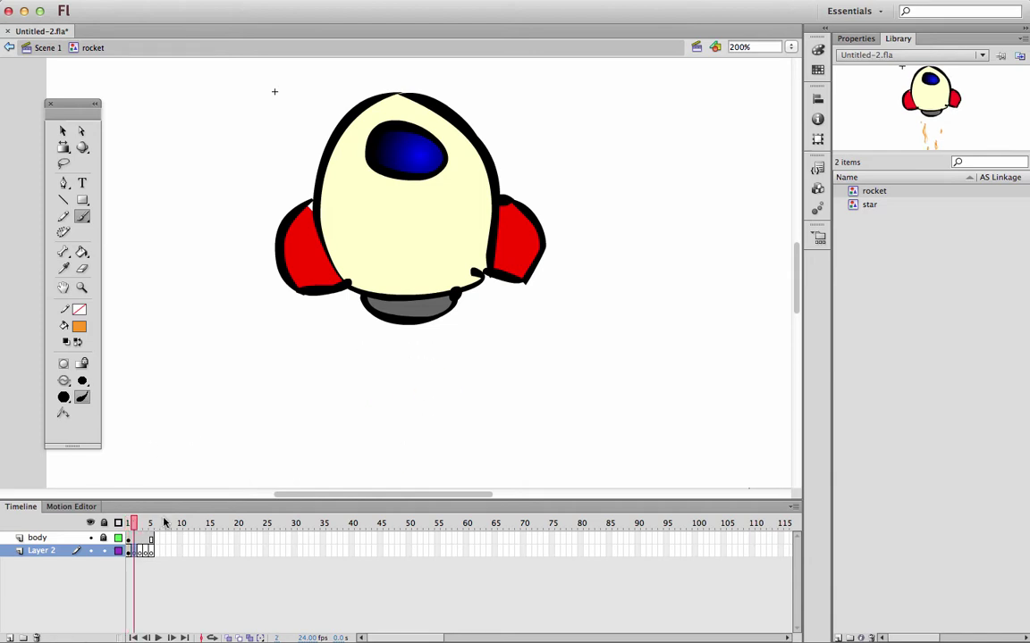
left_click(239, 637)
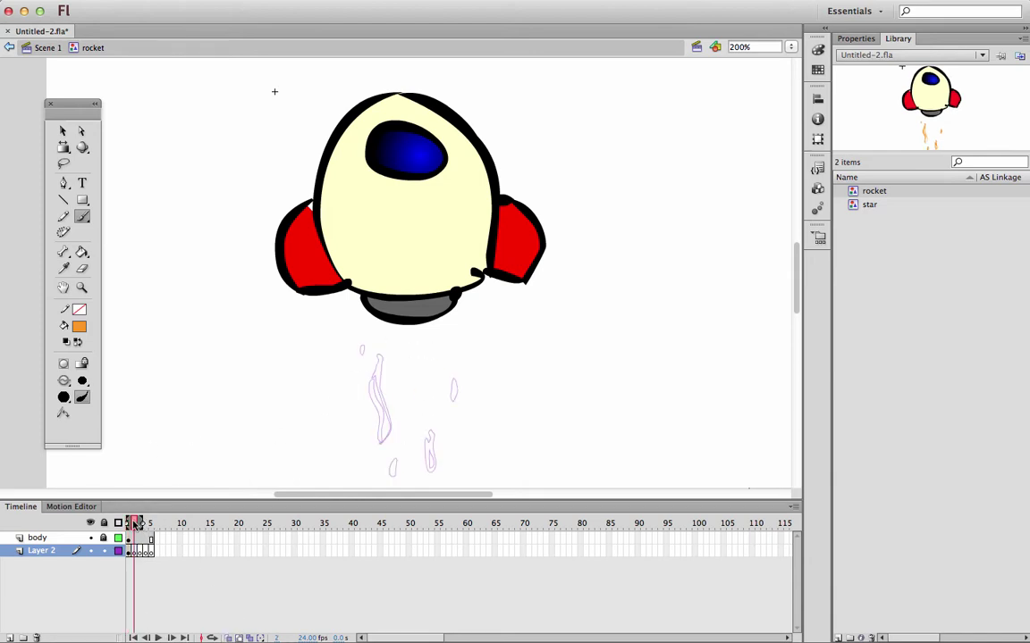
mouse_move(134, 524)
left_mouse_down()
mouse_move(160, 527)
mouse_move(134, 525)
mouse_move(144, 526)
left_mouse_up()
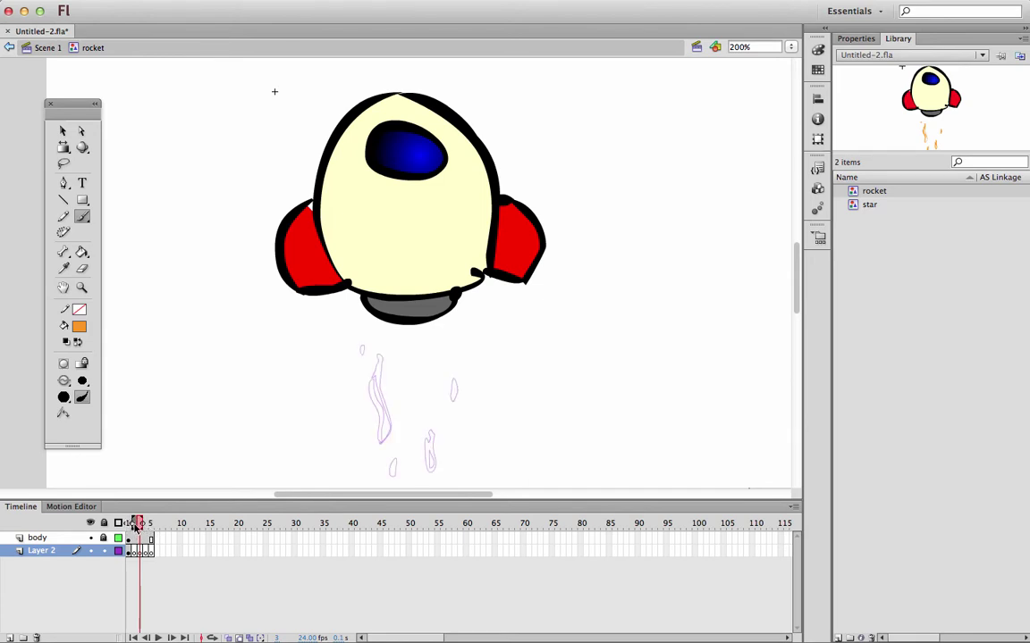
left_click_drag(136, 527, 144, 529)
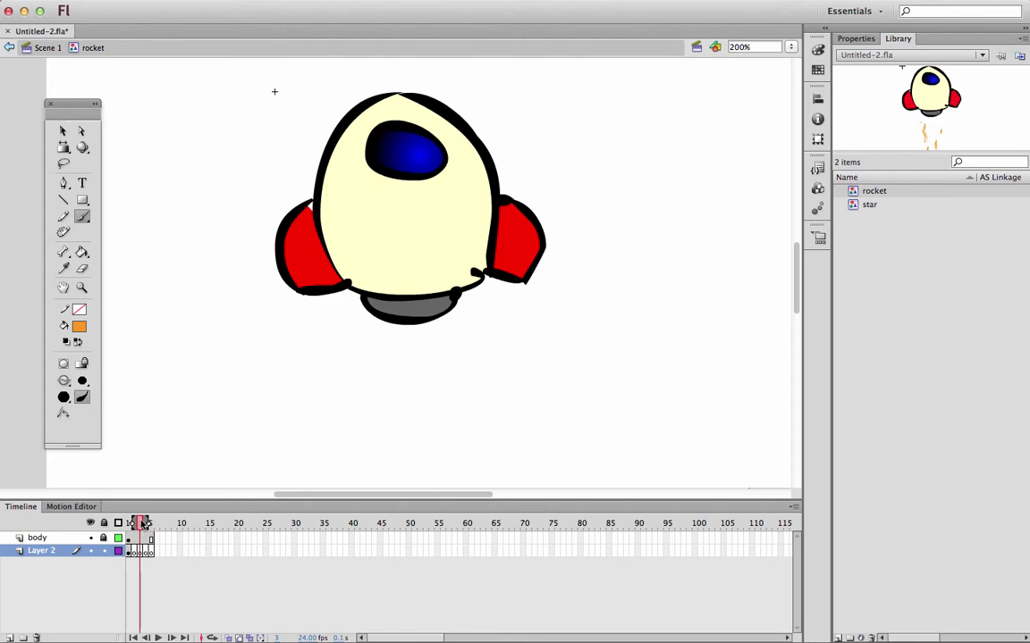
left_click_drag(143, 525, 133, 526)
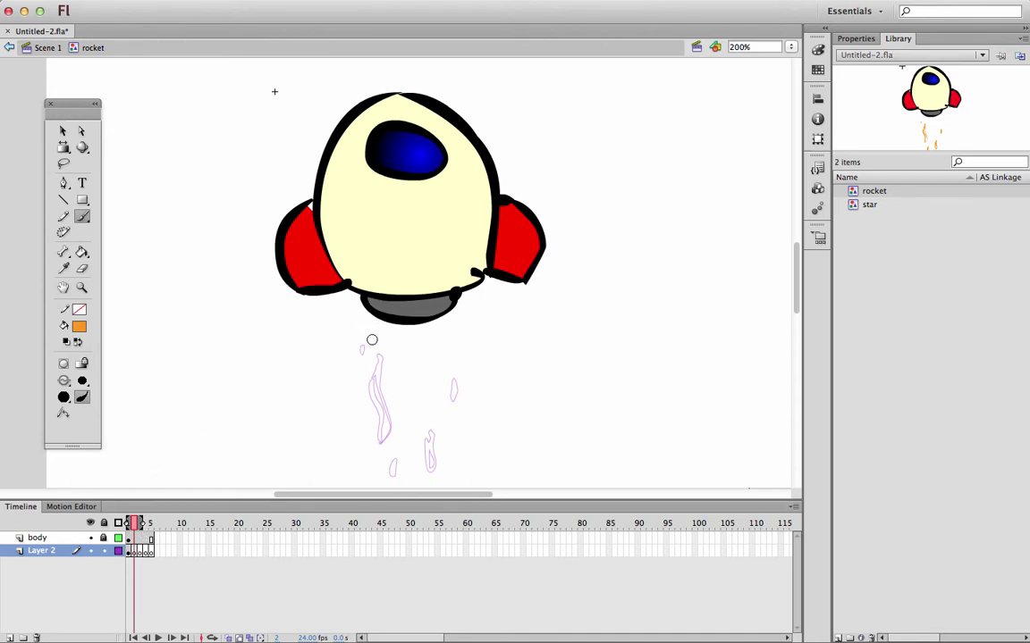
- Paint three orange flames under the rocket base on frame 2
key("comma")
key("period")
key("comma")
key("period")
mouse_move(374, 316)
left_mouse_down()
mouse_move(362, 344)
mouse_move(372, 386)
mouse_move(394, 326)
left_mouse_up()
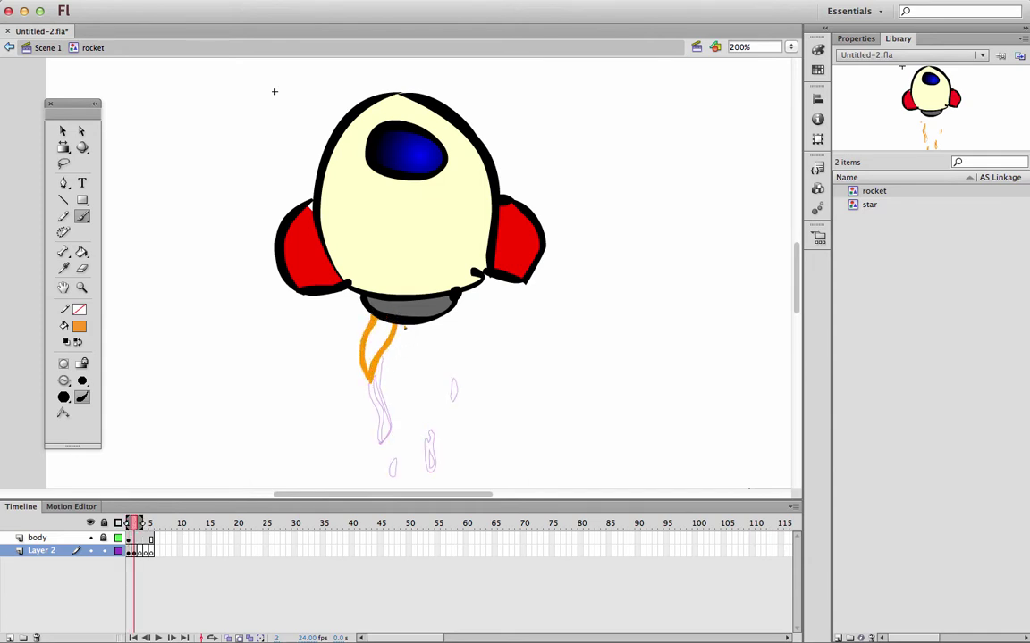
left_click_drag(399, 324, 448, 327)
- On frame 3, paint longer flames stretching lower beneath the onion-skin outlines
key("period")
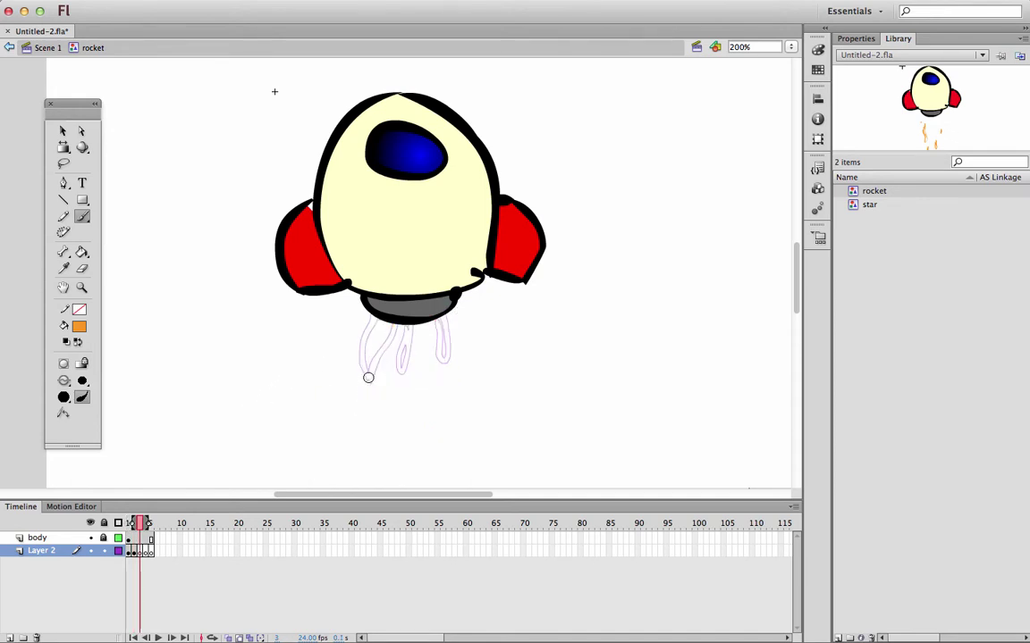
mouse_move(362, 379)
left_mouse_down()
mouse_move(363, 462)
mouse_move(376, 338)
mouse_move(399, 456)
mouse_move(400, 396)
mouse_move(441, 408)
mouse_move(442, 439)
left_mouse_up()
left_click(374, 336)
left_click_drag(473, 369, 474, 392)
key("F7")
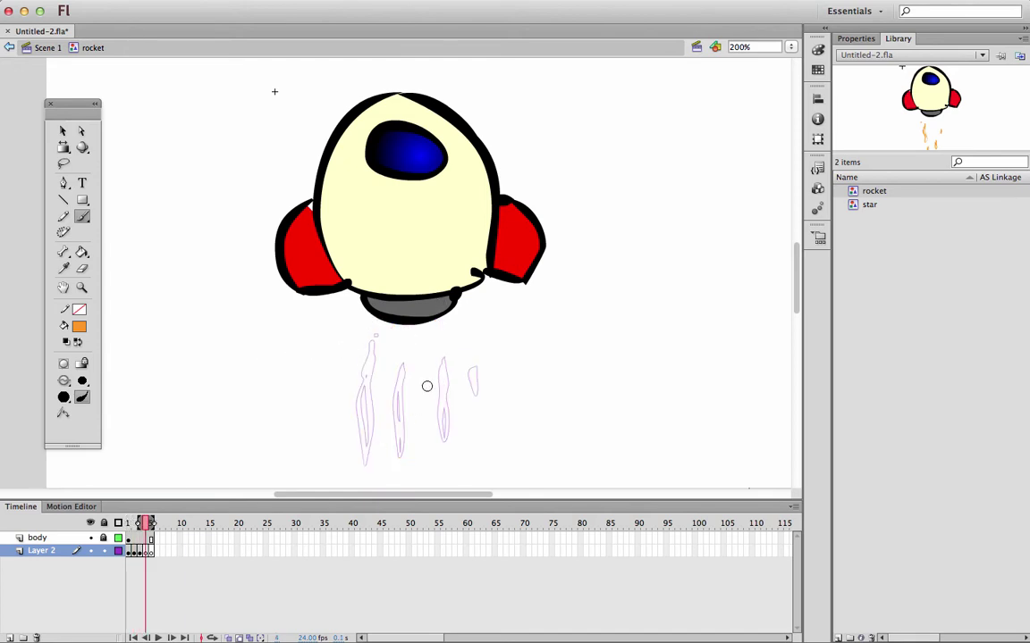
- Paint three lengthened orange flames below the rocket on frame 4
scroll(424, 380, "down", 5)
mouse_move(369, 380)
left_mouse_down()
mouse_move(364, 459)
mouse_move(366, 377)
mouse_move(409, 418)
left_mouse_up()
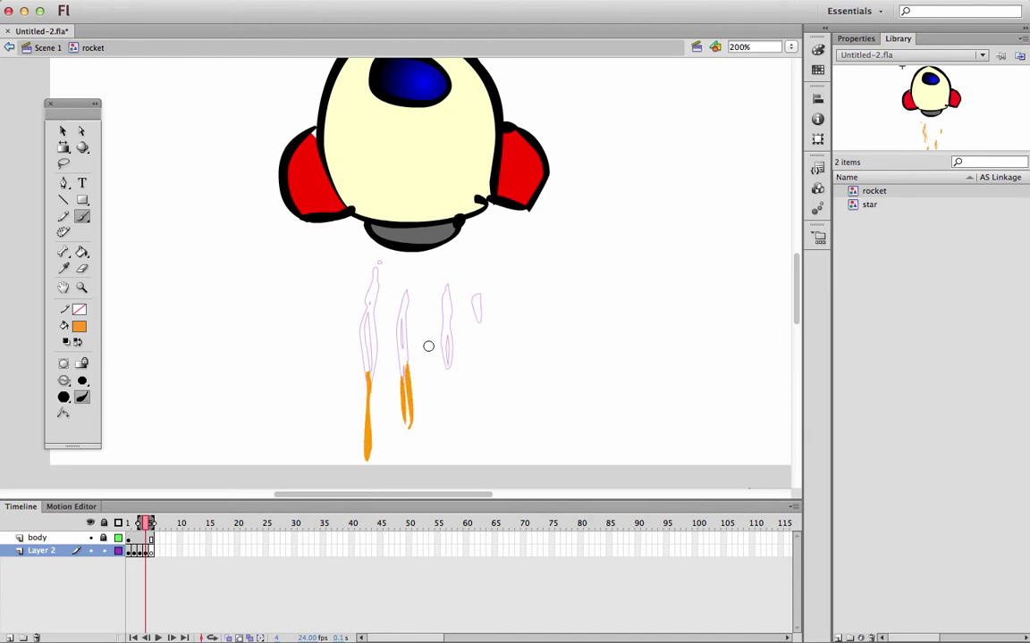
left_click_drag(406, 356, 408, 436)
left_click_drag(442, 372, 446, 423)
left_click_drag(447, 374, 446, 362)
- Paint long flame streaks and a looped stroke below the nozzle on frame 5
key(".")
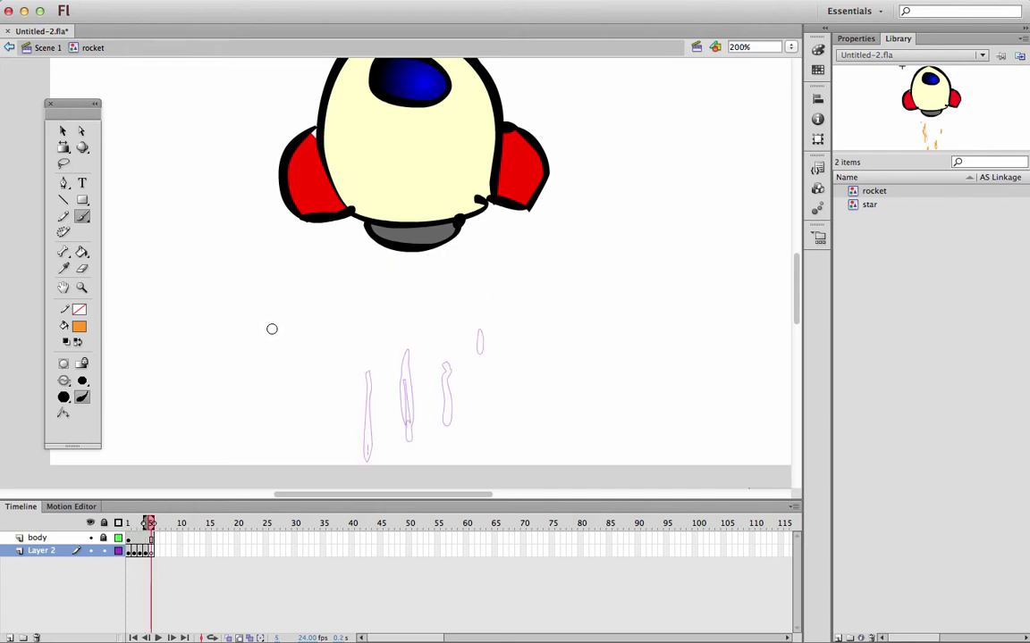
left_click_drag(407, 436, 410, 478)
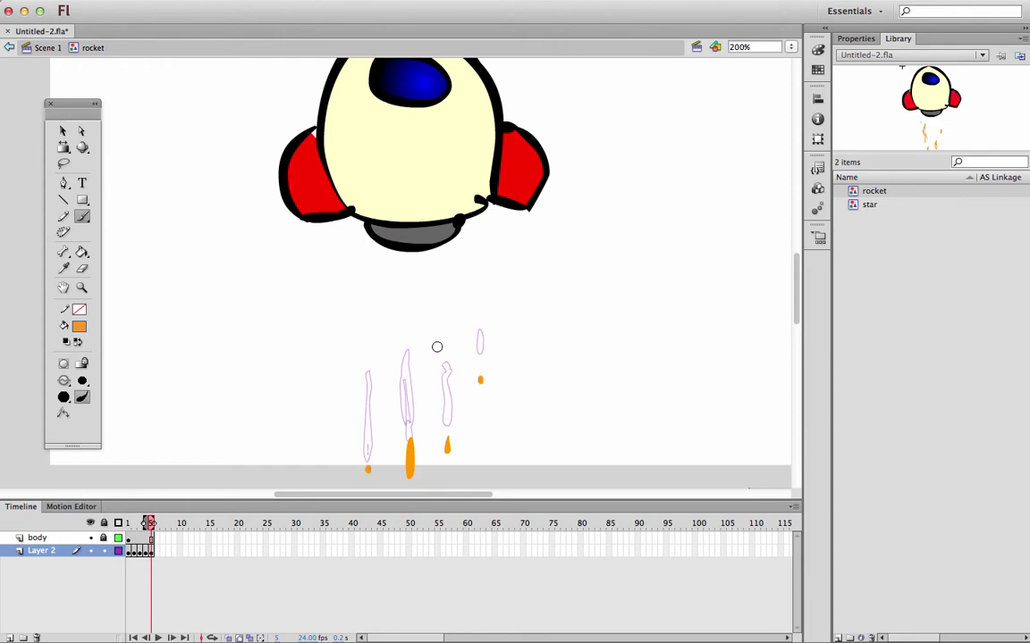
key(".")
key(".")
key(".")
mouse_move(383, 254)
left_mouse_down()
mouse_move(390, 342)
mouse_move(418, 241)
mouse_move(383, 237)
left_mouse_up()
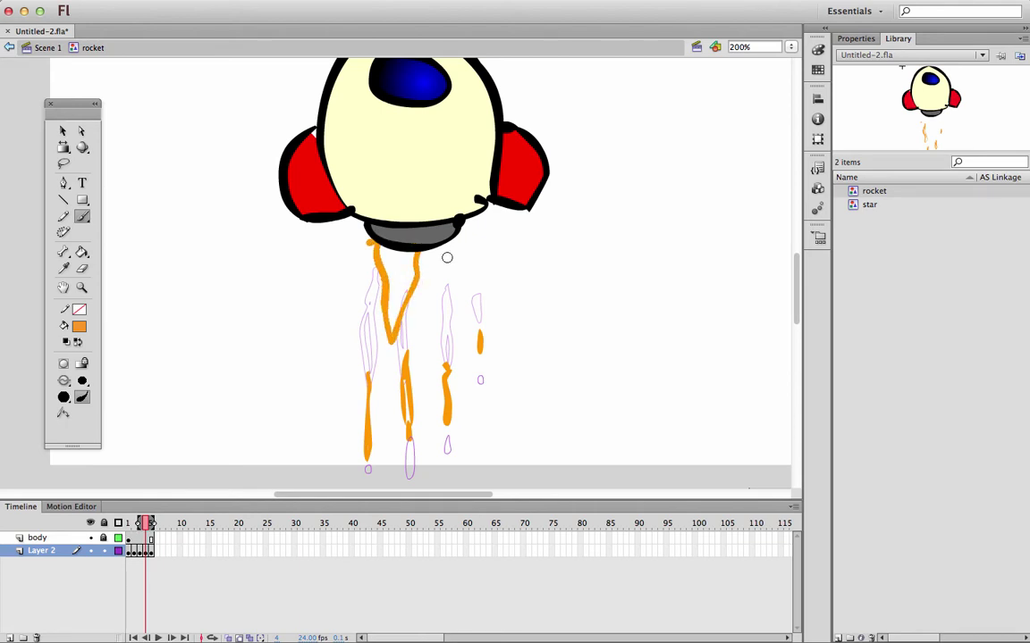
key("comma")
key("period")
key("period")
mouse_move(384, 317)
left_mouse_down()
mouse_move(392, 417)
mouse_move(402, 348)
mouse_move(386, 255)
mouse_move(384, 322)
left_mouse_up()
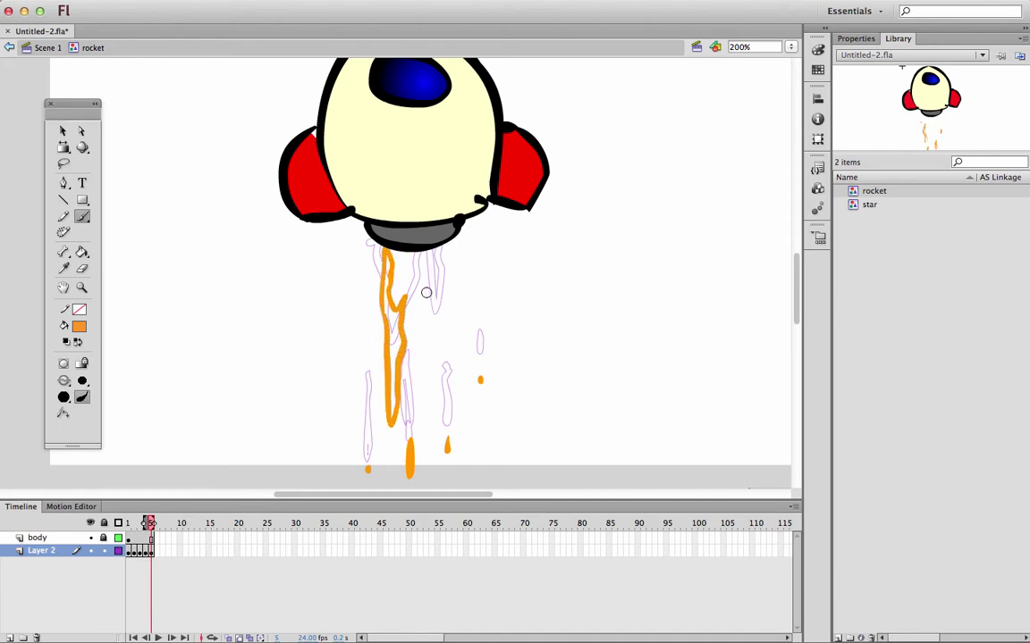
- Widen onion skinning to cover frames 1–5 and paint a thick flame stroke down from the nozzle
key("comma")
key("period")
key("comma")
key("comma")
key("comma")
key("comma")
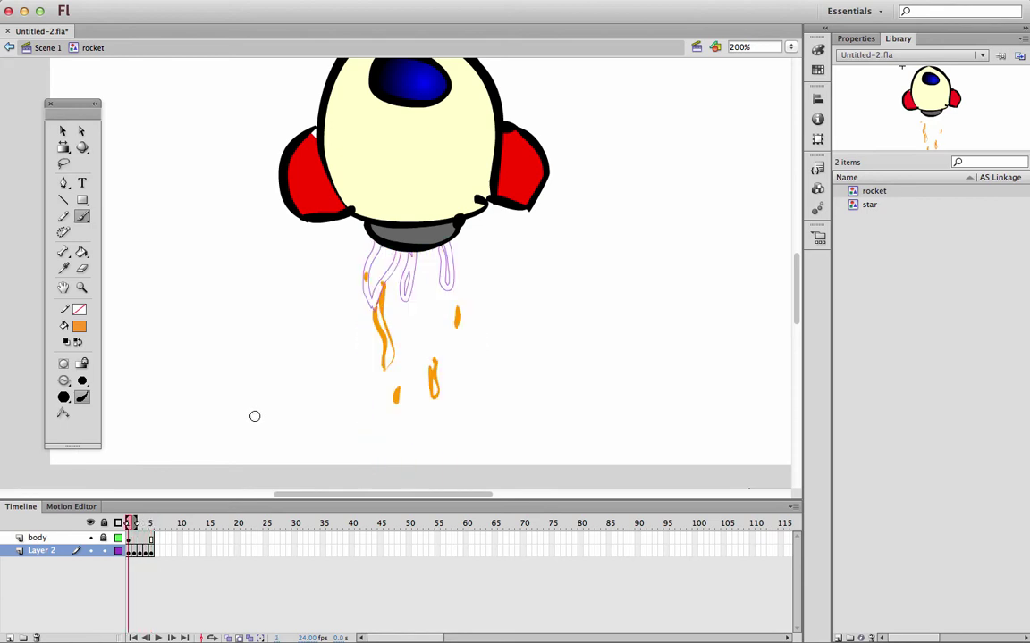
left_click_drag(137, 526, 152, 524)
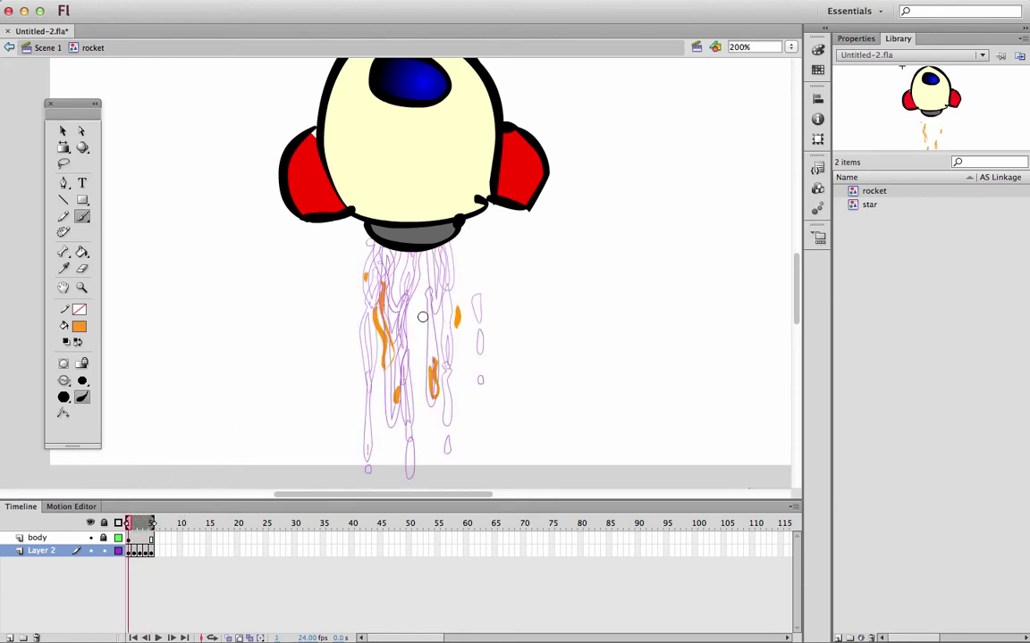
mouse_move(388, 417)
left_mouse_down()
mouse_move(390, 483)
mouse_move(389, 407)
mouse_move(401, 399)
left_mouse_up()
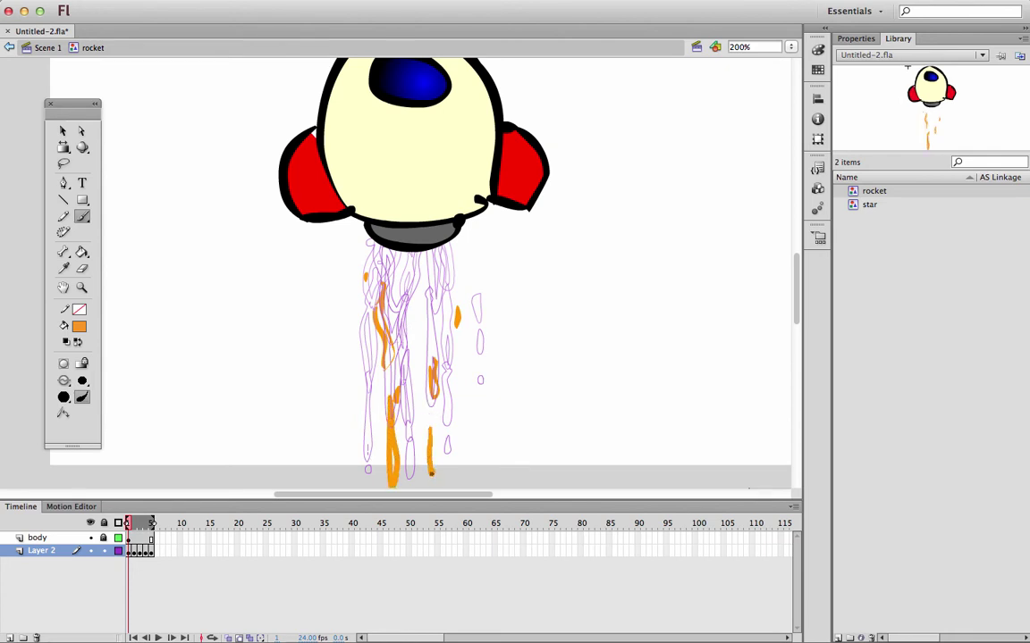
key(".")
key(".")
key(".")
key(".")
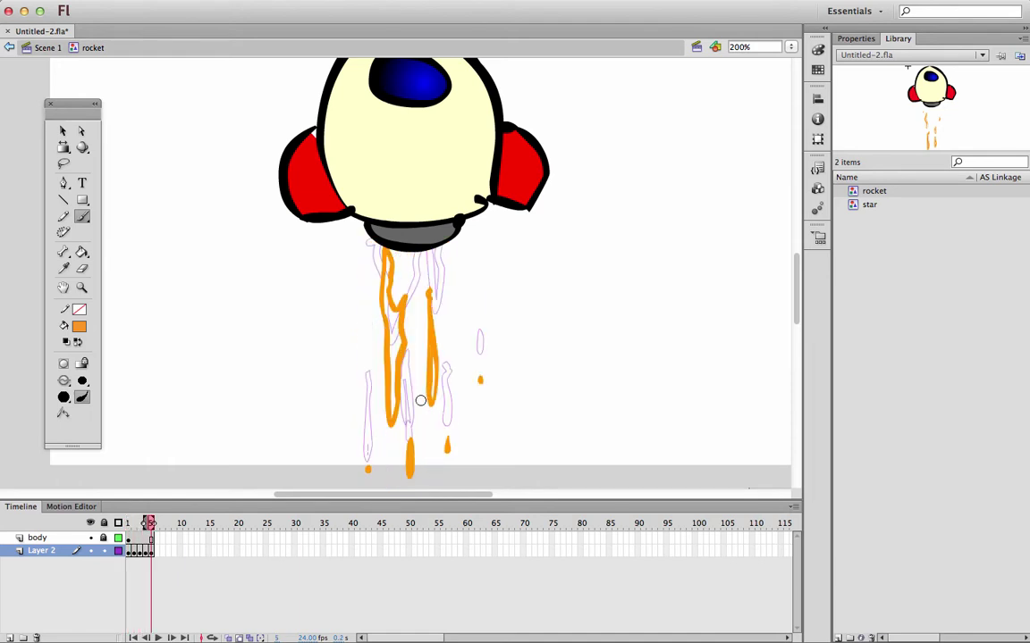
- Fill frame 5's flame with yellow using the Paint Bucket set to Close Medium Gaps
left_click(82, 252)
left_click(78, 327)
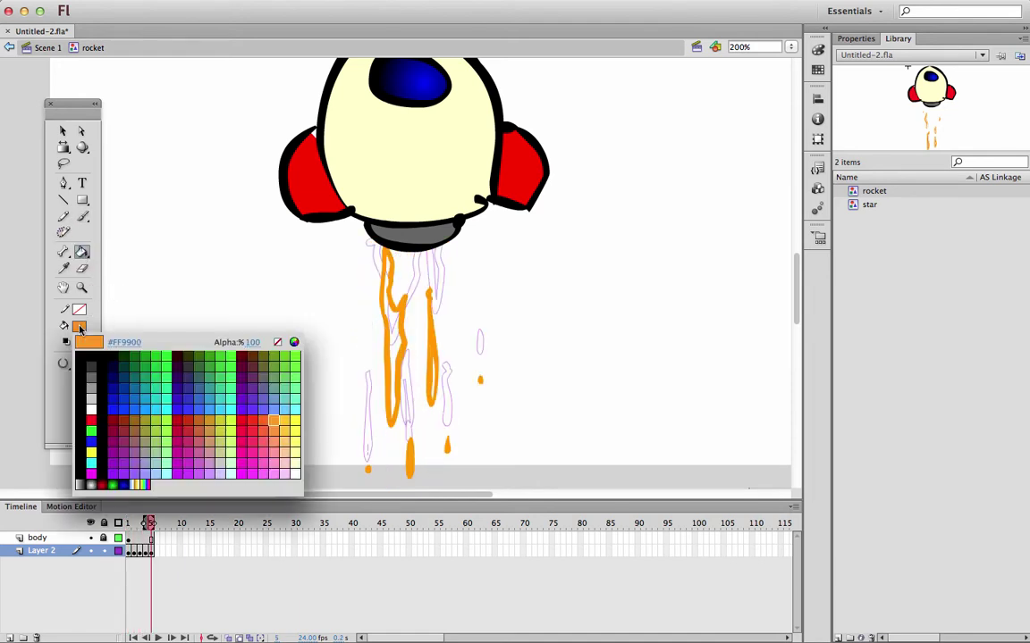
left_click(295, 420)
left_click(392, 311)
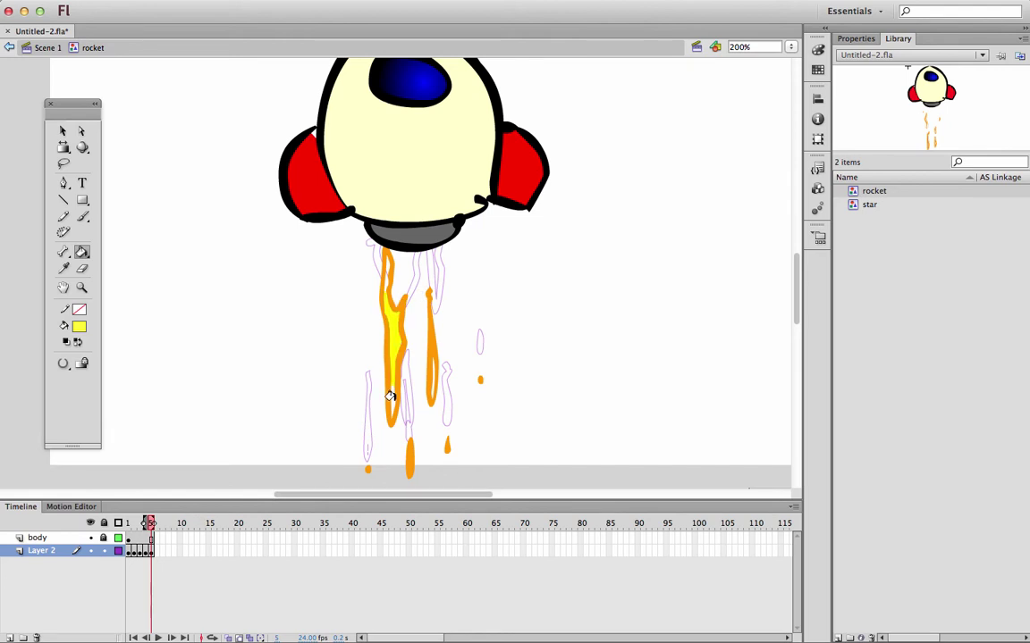
left_click(64, 367)
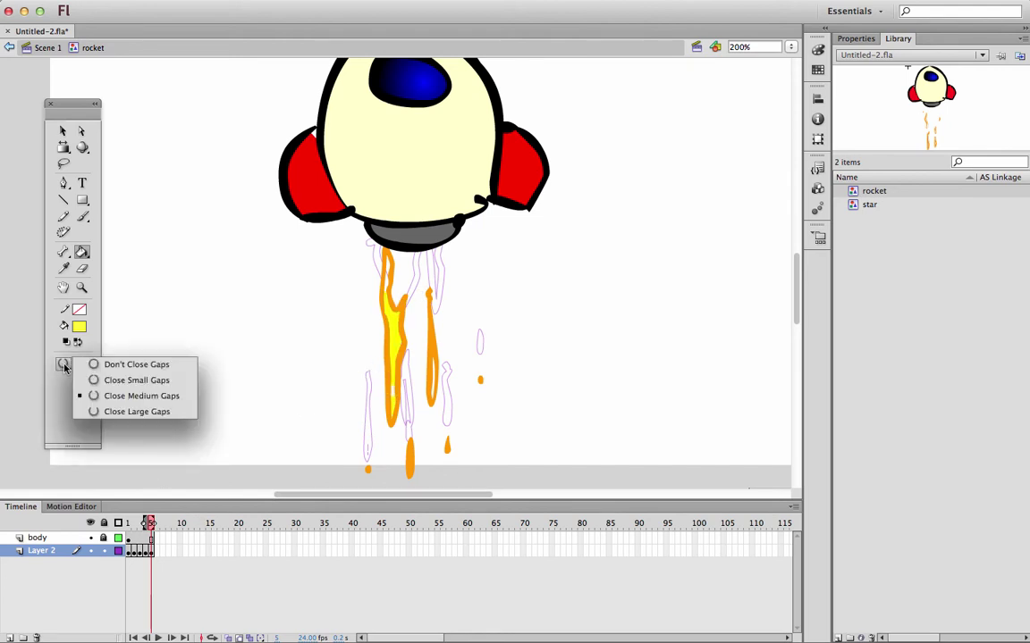
left_click(129, 400)
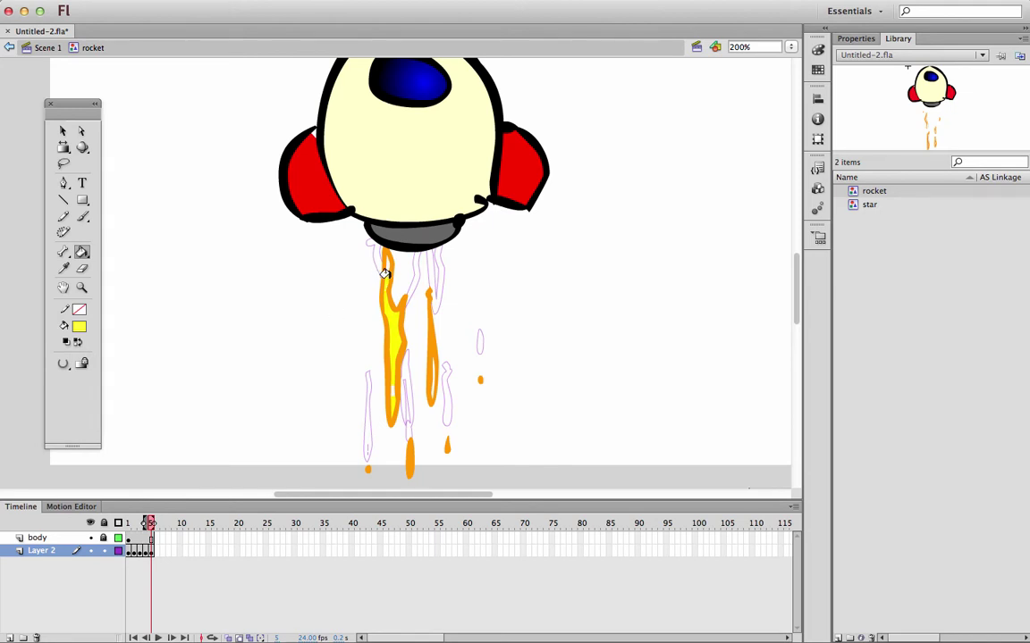
- Fill the flames on frames 4, 3 and 2 with yellow
key("comma")
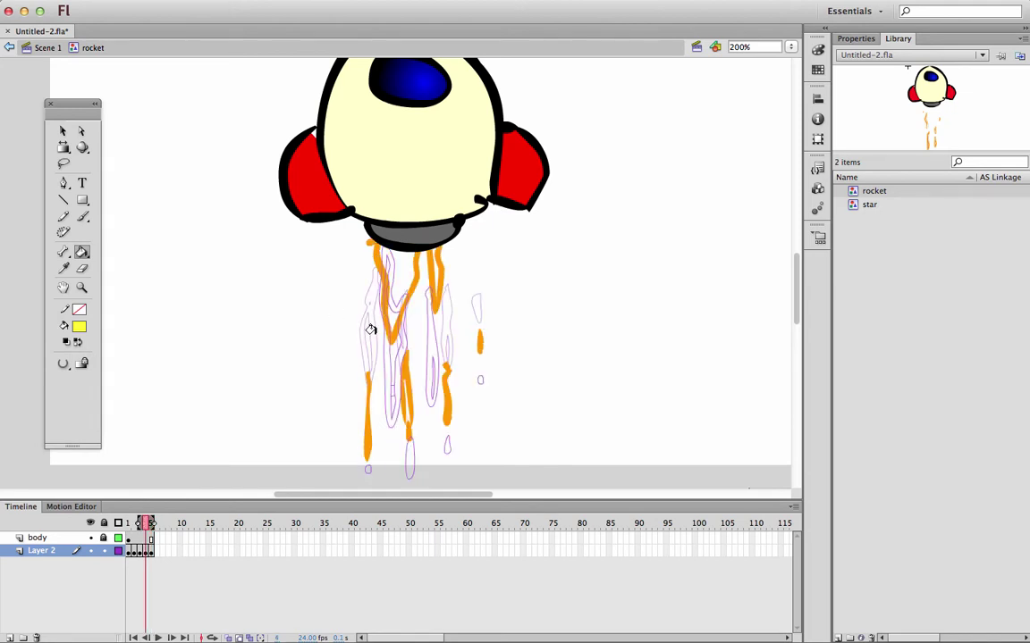
left_click(396, 297)
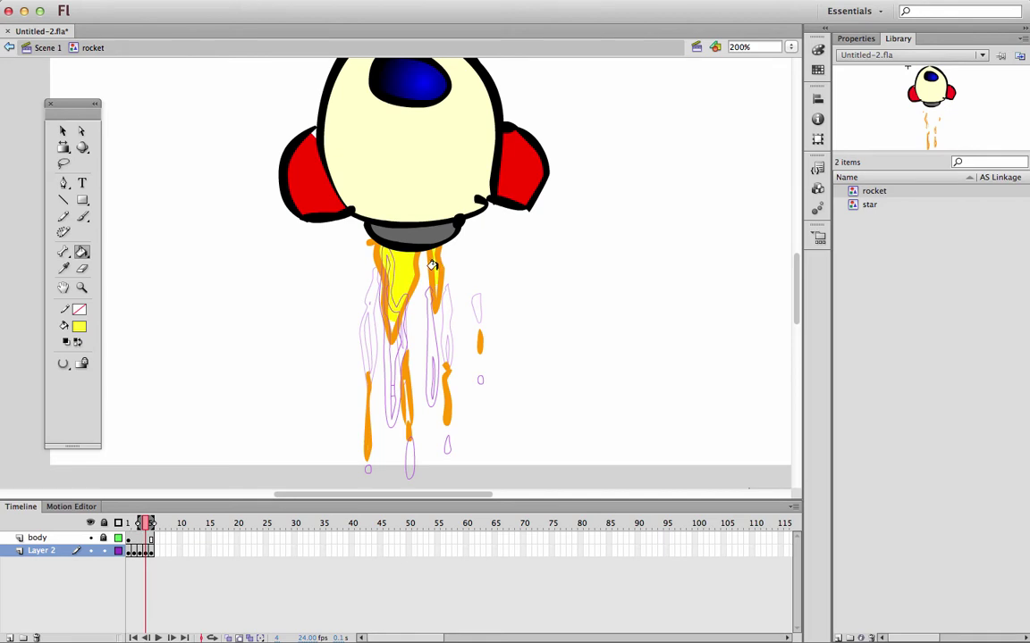
key("comma")
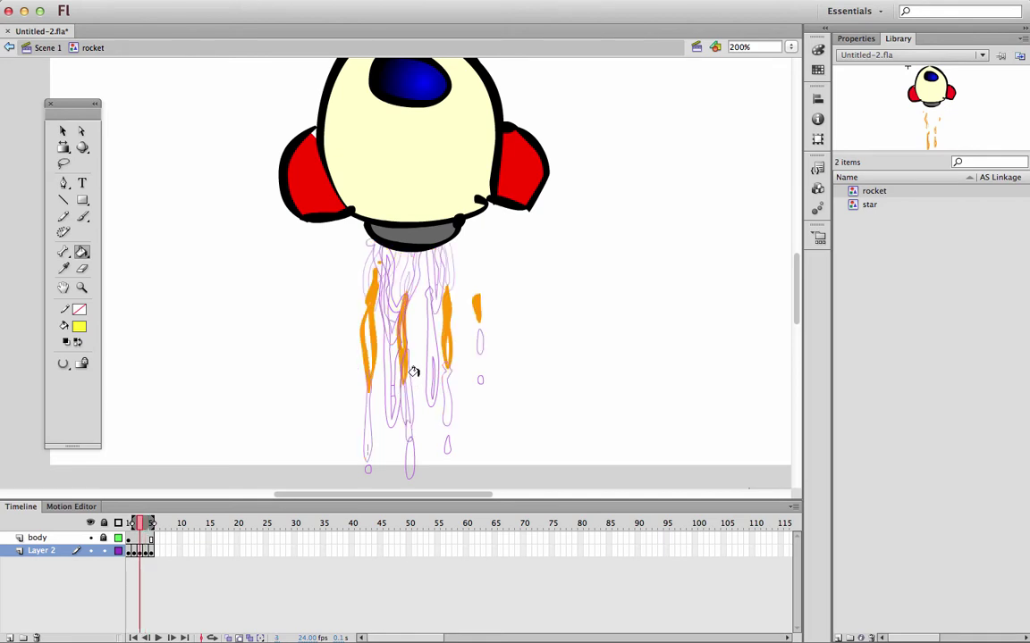
left_click(367, 338)
key("comma")
left_click(397, 274)
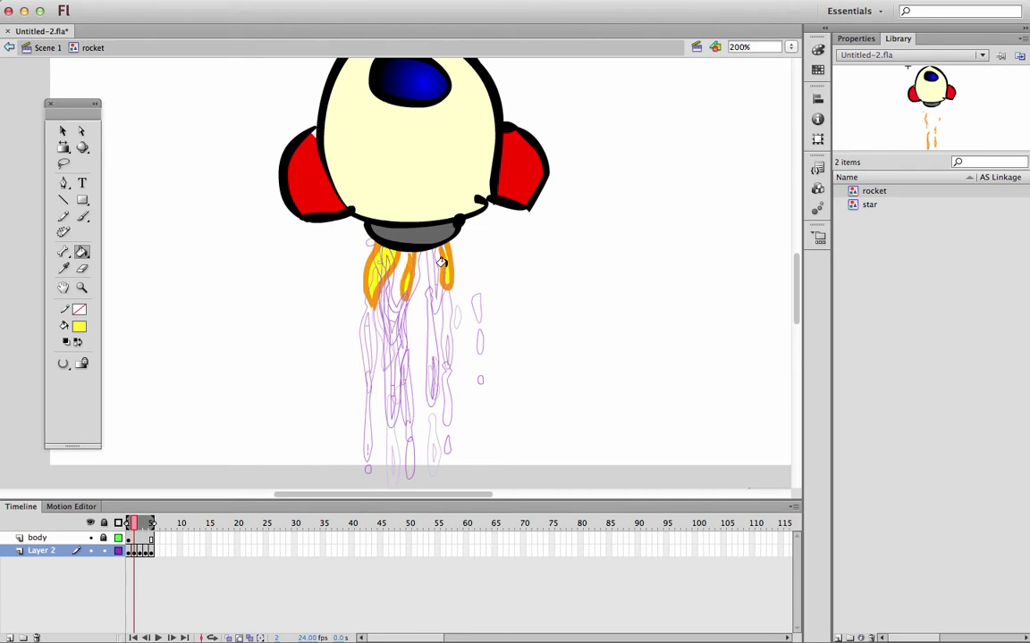
- Review the filled flame frames, then turn off onion skinning and zoom to 100%
key("period")
key("period")
key("period")
key("comma")
key("comma")
key("comma")
key("period")
key("period")
key("period")
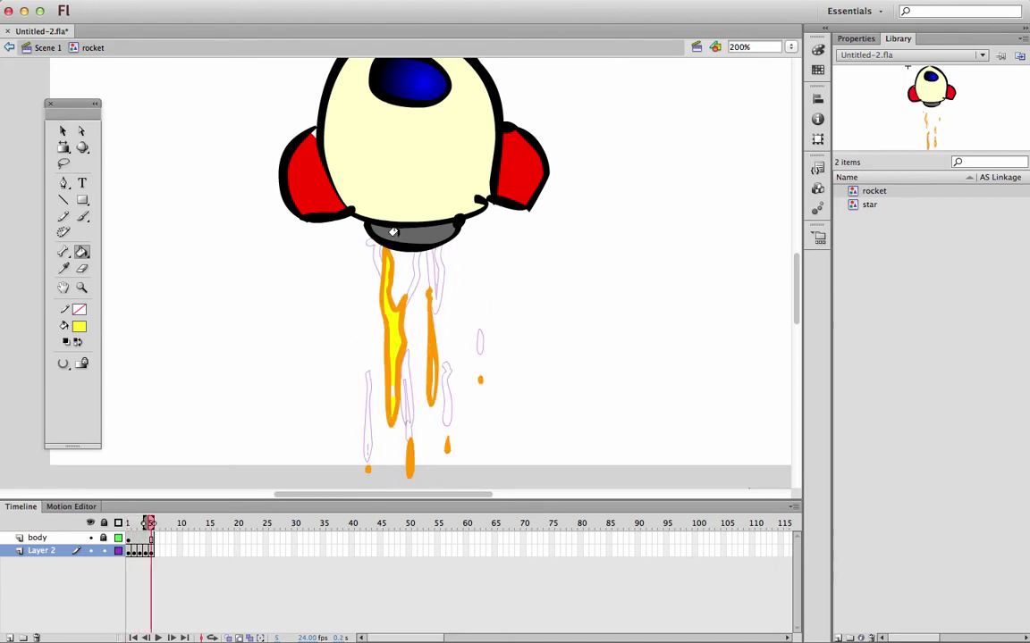
left_click(240, 637)
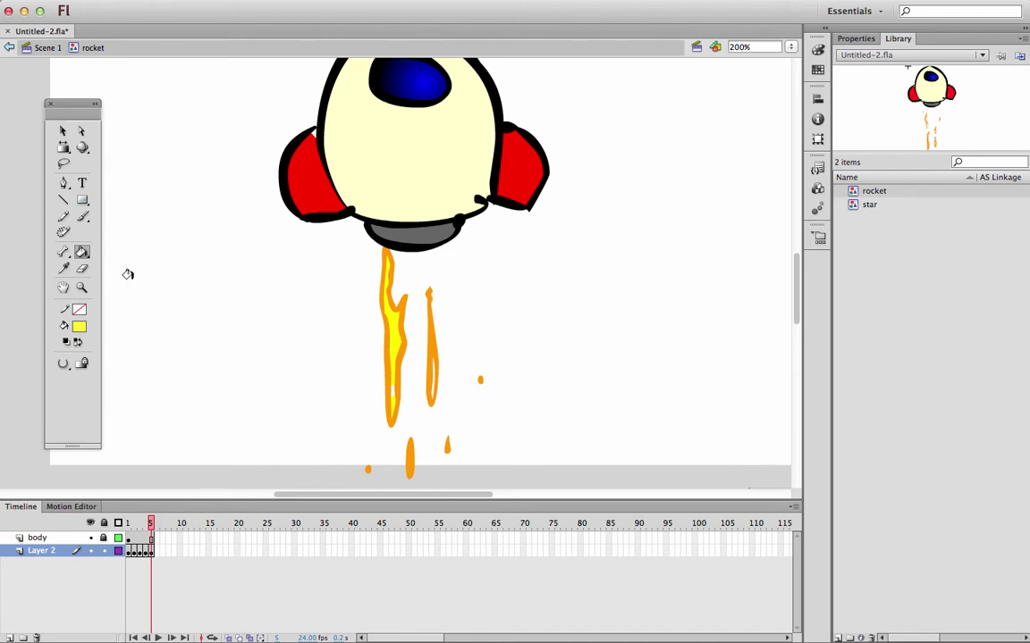
key("super+1")
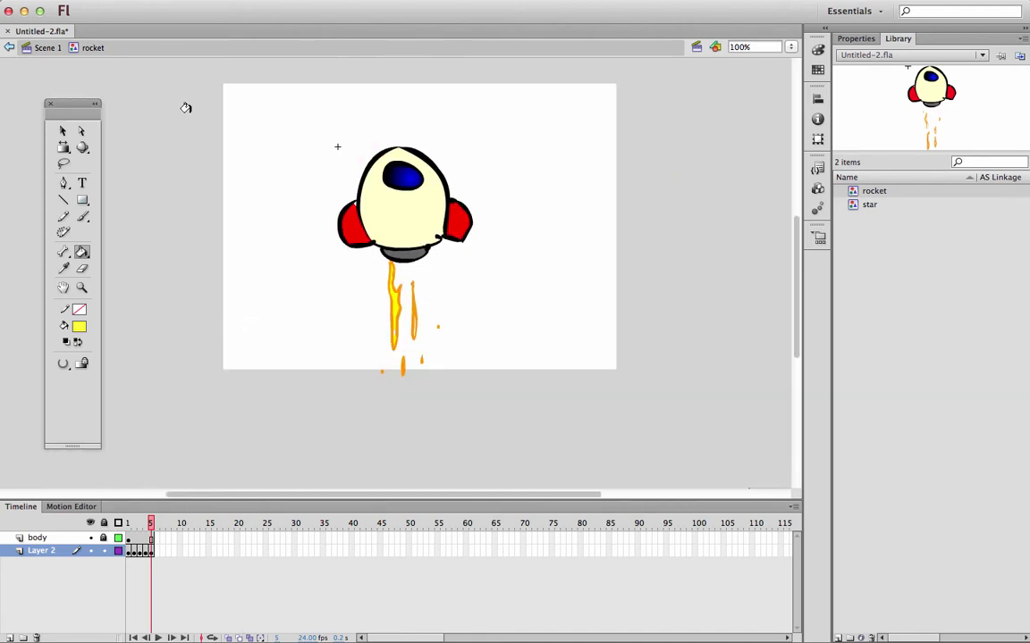
- Return to Scene 1 and move the rocket down near the stage bottom
left_click(62, 130)
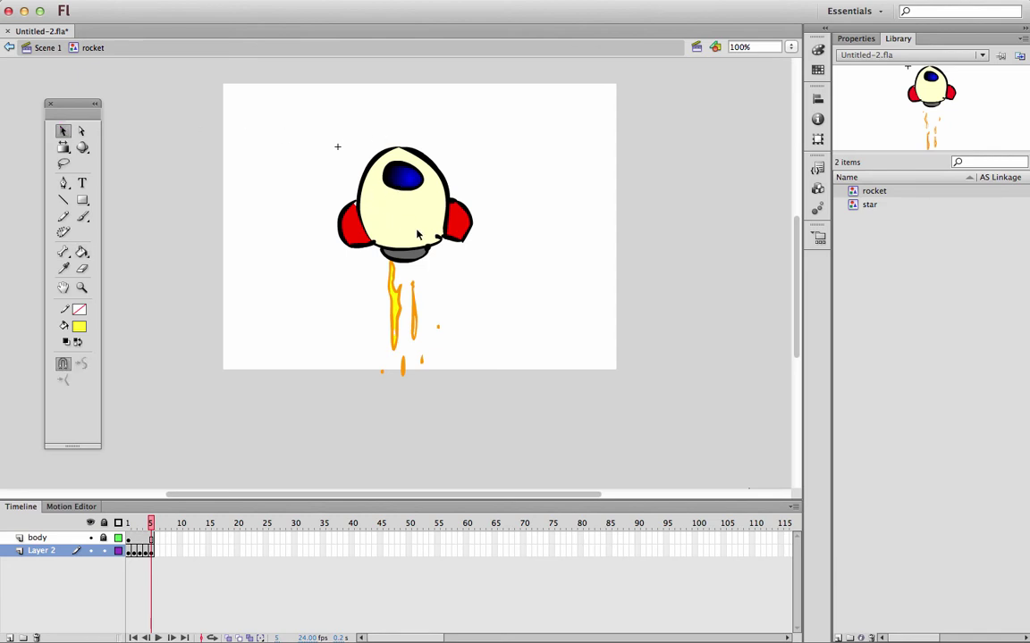
left_click_drag(151, 520, 135, 524)
left_click(128, 524)
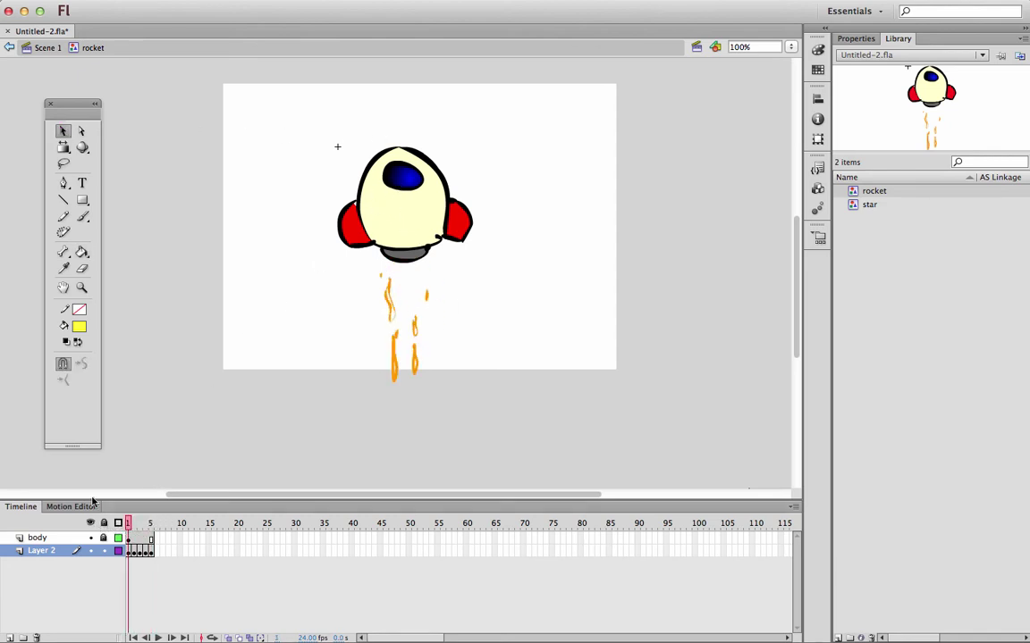
left_click(47, 48)
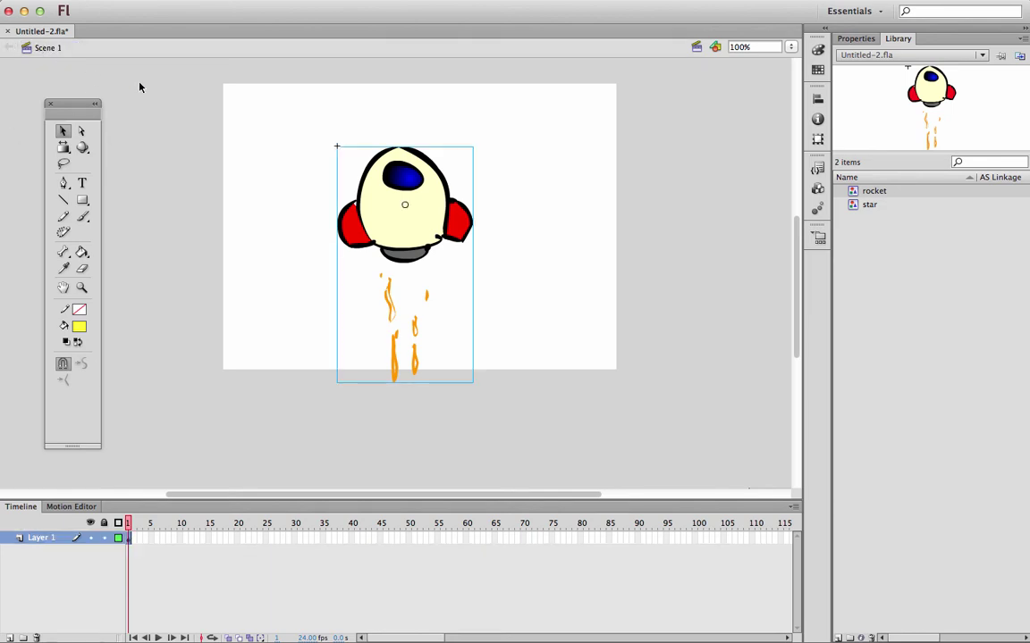
mouse_move(431, 214)
left_mouse_down()
mouse_move(458, 207)
mouse_move(433, 202)
mouse_move(444, 202)
left_mouse_up()
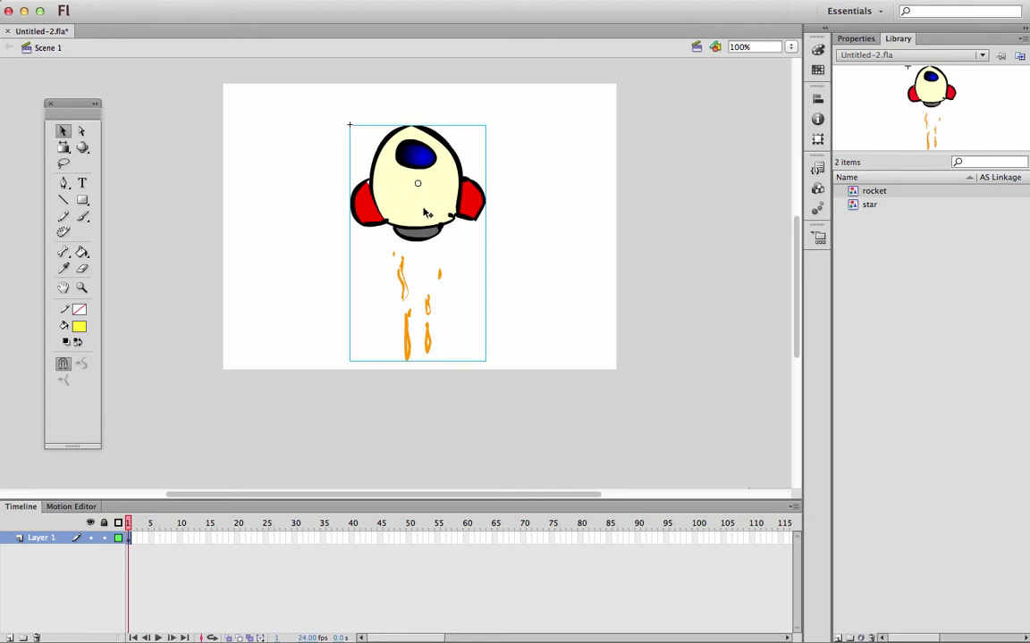
left_click_drag(444, 179, 404, 234)
key("Down")
key("Down")
key("Down")
key("Down")
key("Down")
key("Down")
key("Down")
key("Down")
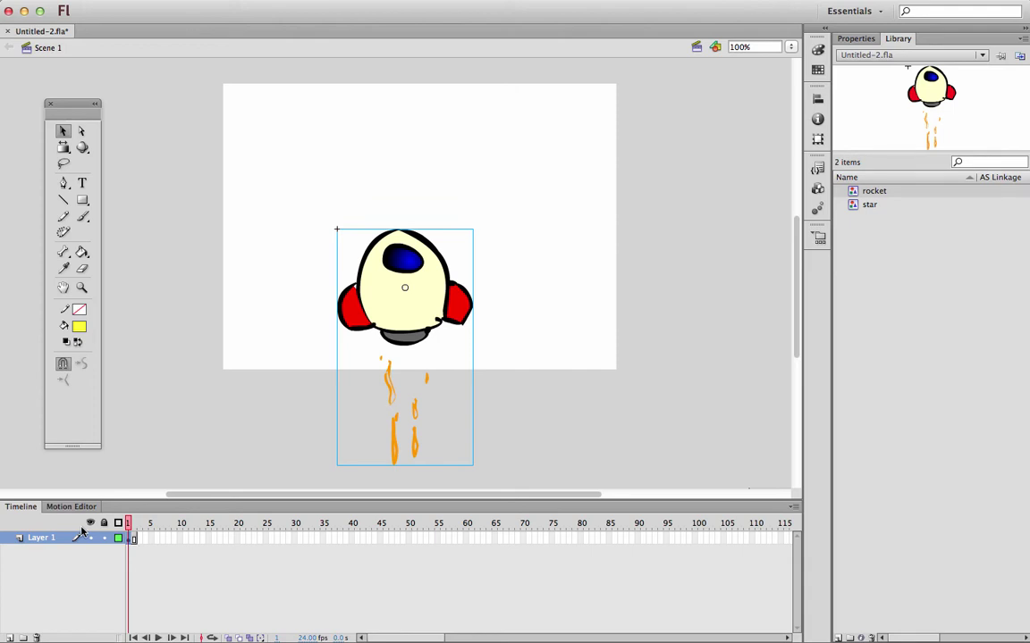
- Extend Layer 1 to frame 50 with F5
key("F5")
key("F5")
key("F5")
key("F5")
key("F5")
key("F5")
key("F5")
key("F5")
key("F5")
key("F5")
key("F5")
key("F5")
key("F5")
key("F5")
key("F5")
key("F5")
key("F5")
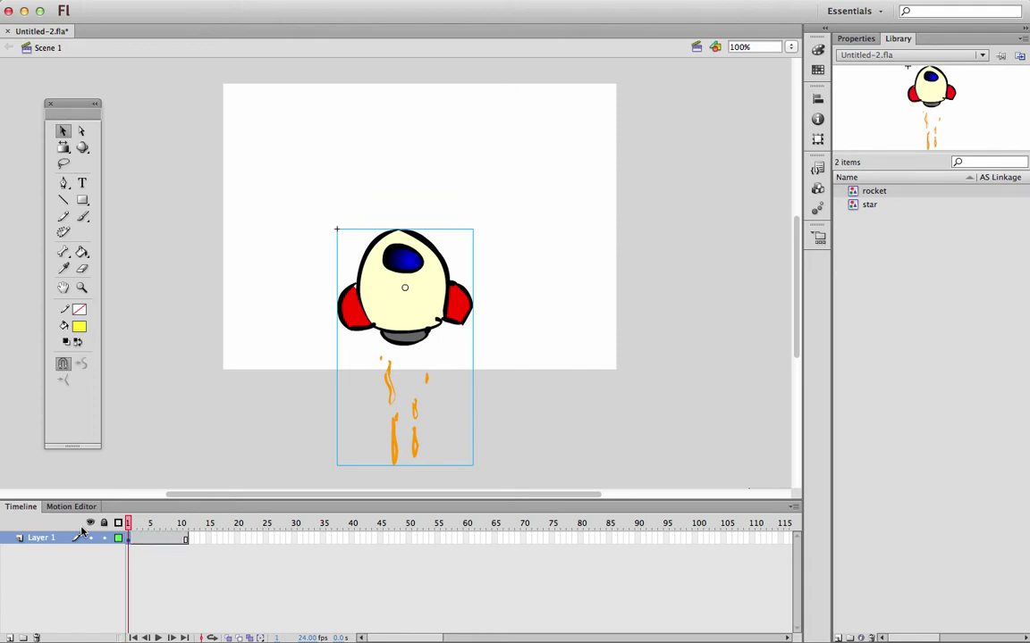
key("F5")
key("F5")
key("F5")
key("F5")
key("F5")
key("F5")
key("F5")
key("F5")
key("F5")
key("F5")
key("F5")
key("F5")
key("F5")
key("F5")
key("F5")
key("F5")
key("F5")
key("F5")
key("F5")
key("F5")
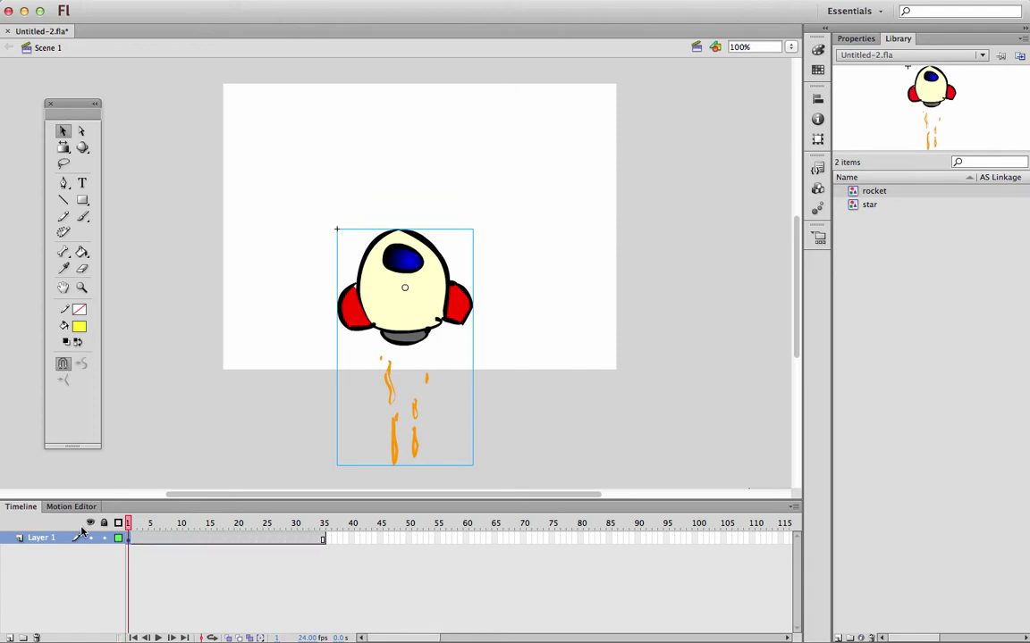
key("F5")
key("F5")
key("F5")
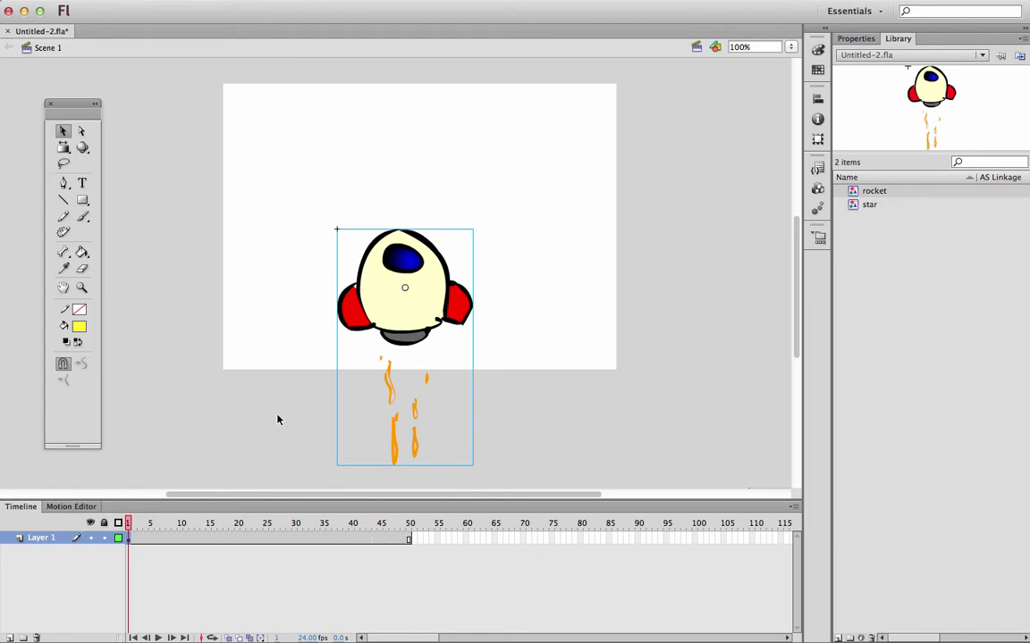
- Move the rocket to the stage top at frame 50 and add a Classic Tween over frames 1–50
left_click(409, 539)
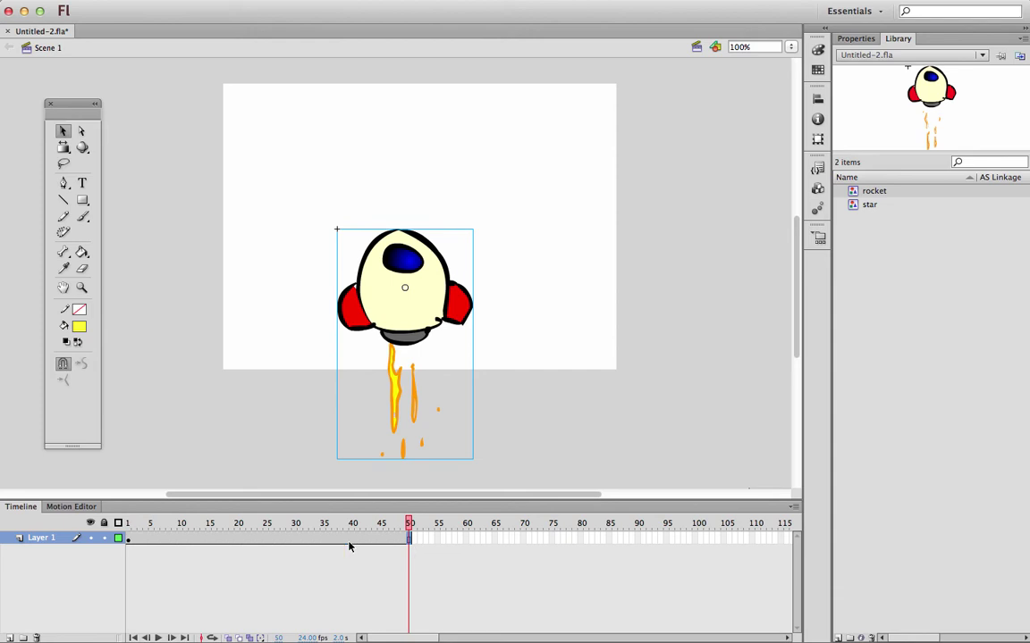
left_click(363, 234)
left_click_drag(410, 246, 412, 110)
right_click(282, 540)
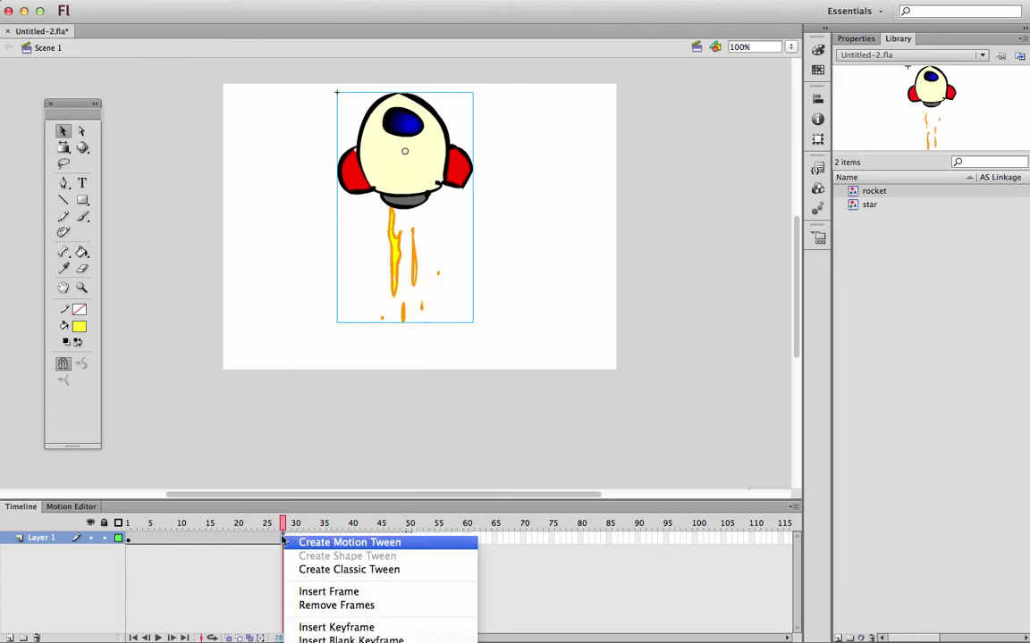
left_click(312, 573)
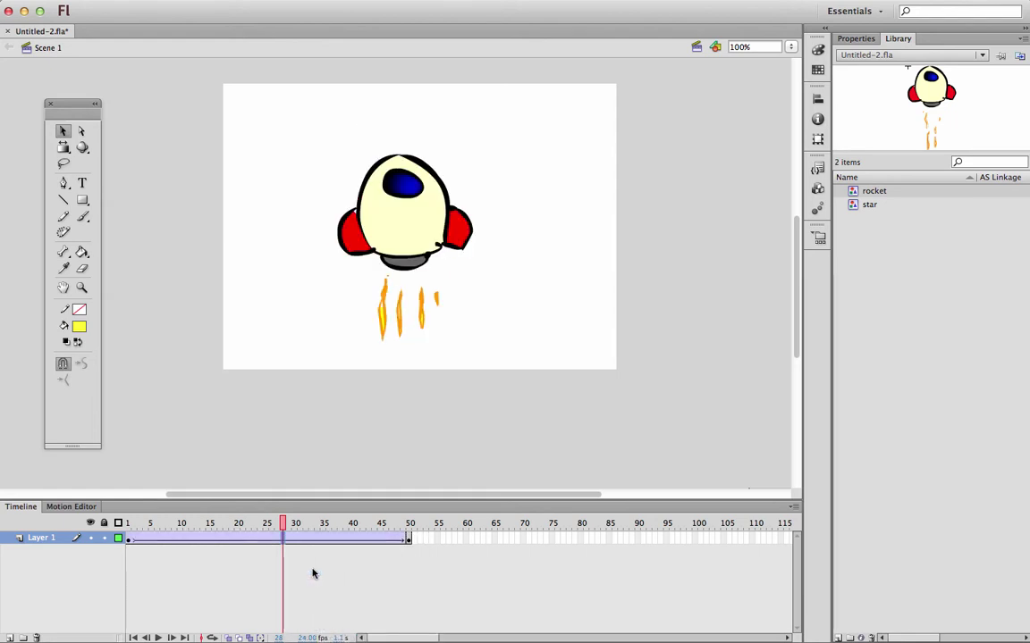
left_click_drag(284, 524, 127, 523)
left_click(255, 346)
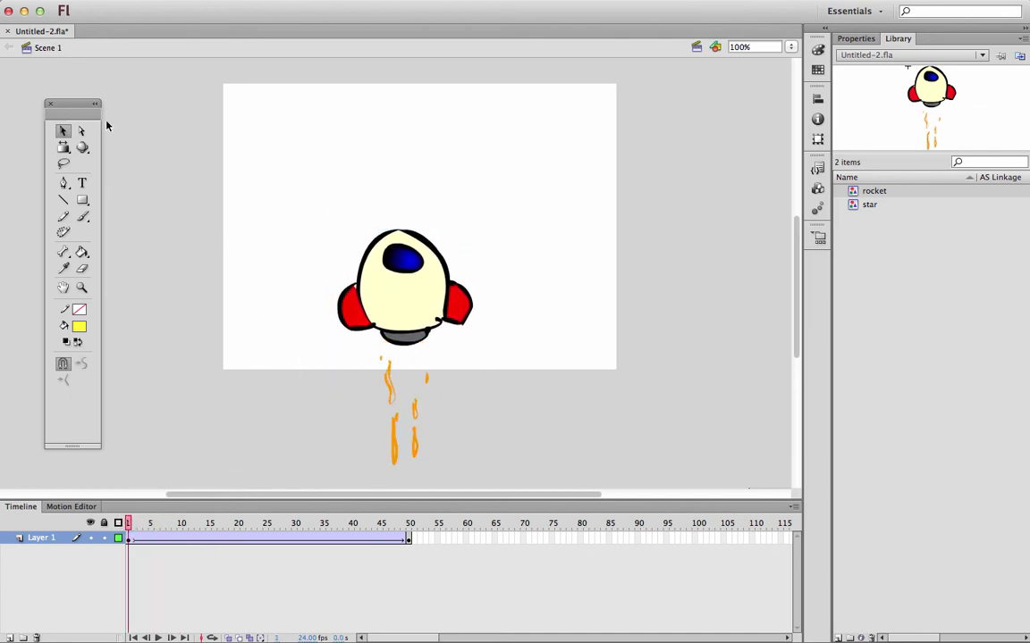
- Check the rocket symbol, return to Scene 1 and preview the rocket animation
left_click(420, 295)
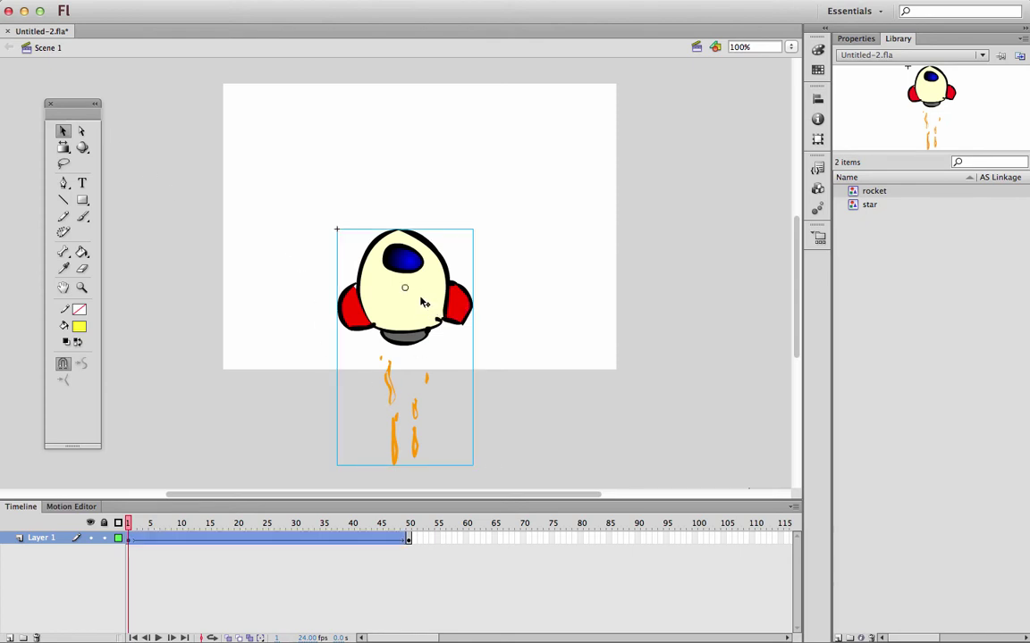
double_click(425, 303)
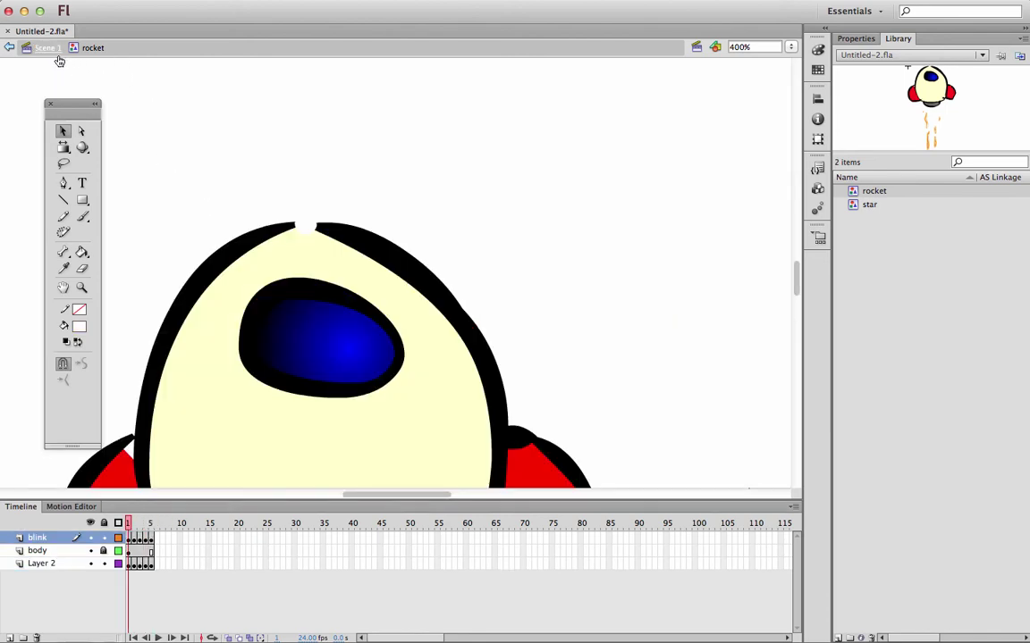
left_click(59, 49)
key("super+1")
mouse_move(128, 523)
left_mouse_down()
mouse_move(402, 496)
mouse_move(123, 524)
left_mouse_up()
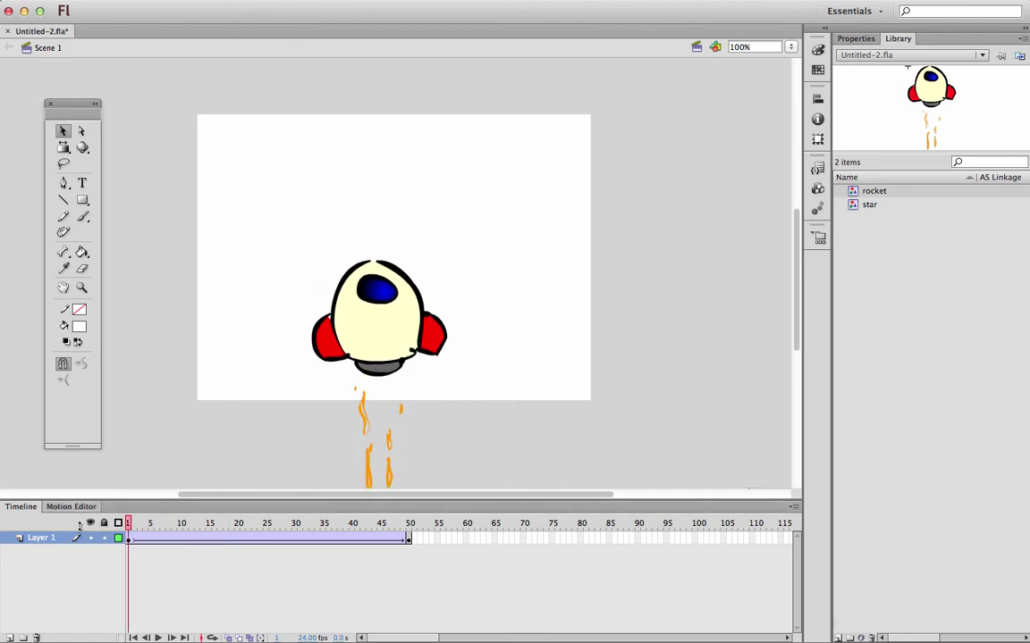
- Add a new layer named bg and move it below Layer 1
left_click(8, 638)
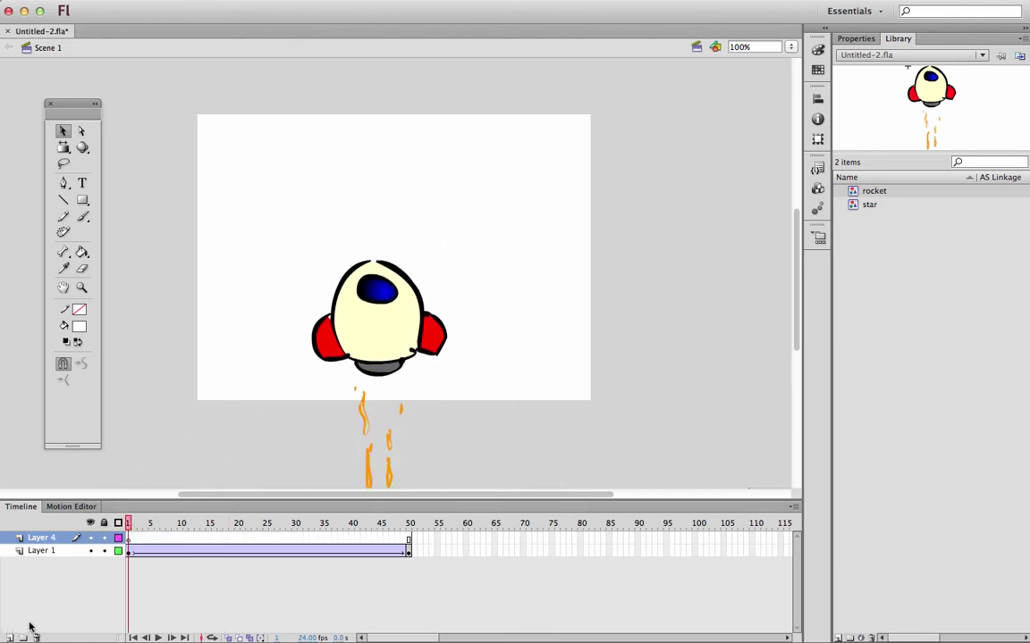
double_click(54, 537)
type("bg")
key("Return")
left_click_drag(40, 539, 41, 554)
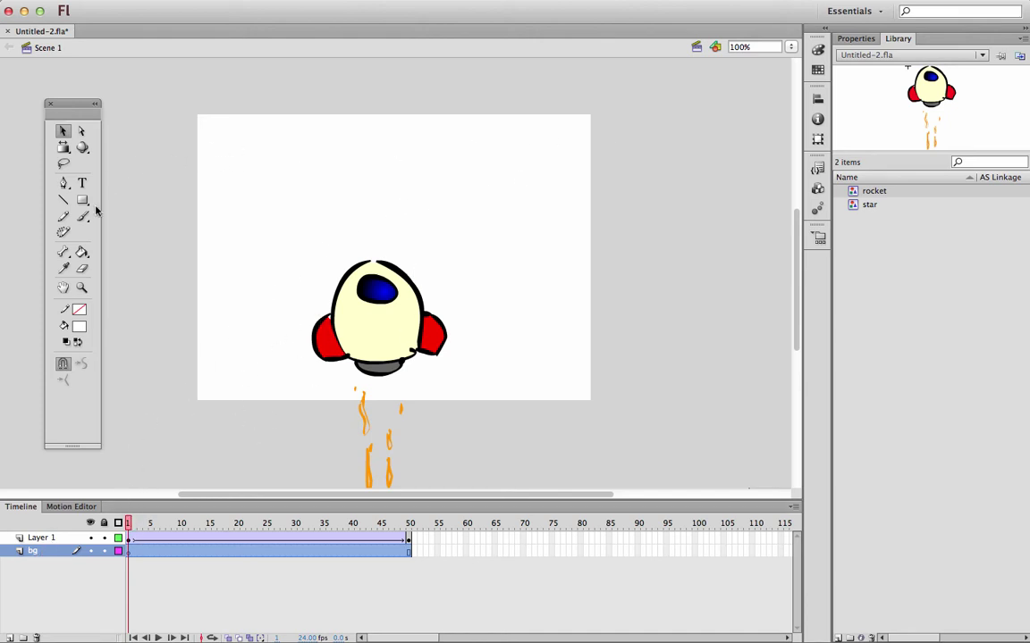
- On bg, brush a blue frame around the stage and fill it with a blue radial gradient
left_click(80, 328)
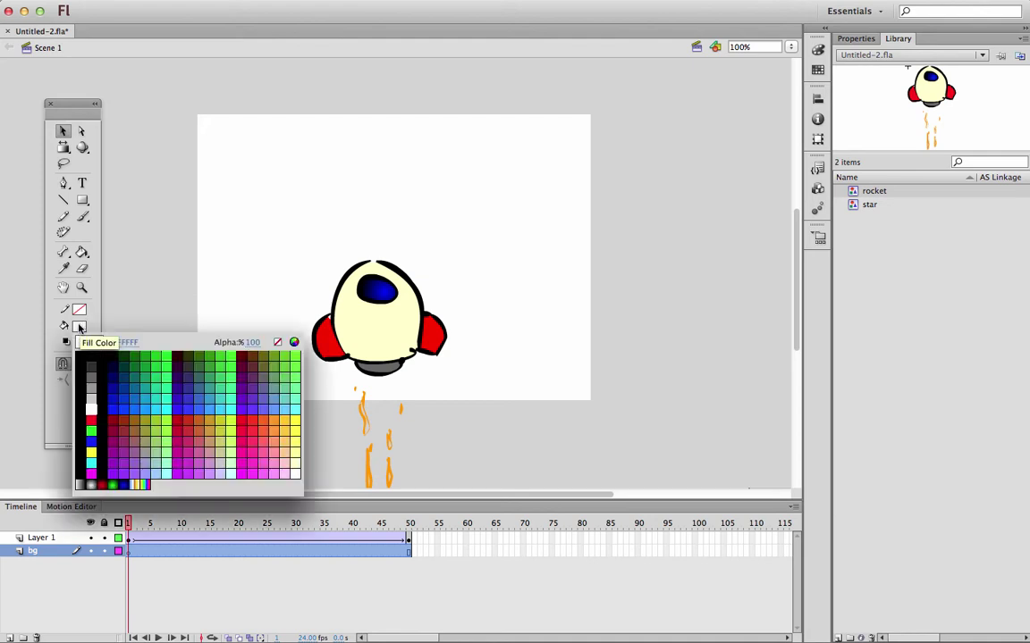
left_click(128, 483)
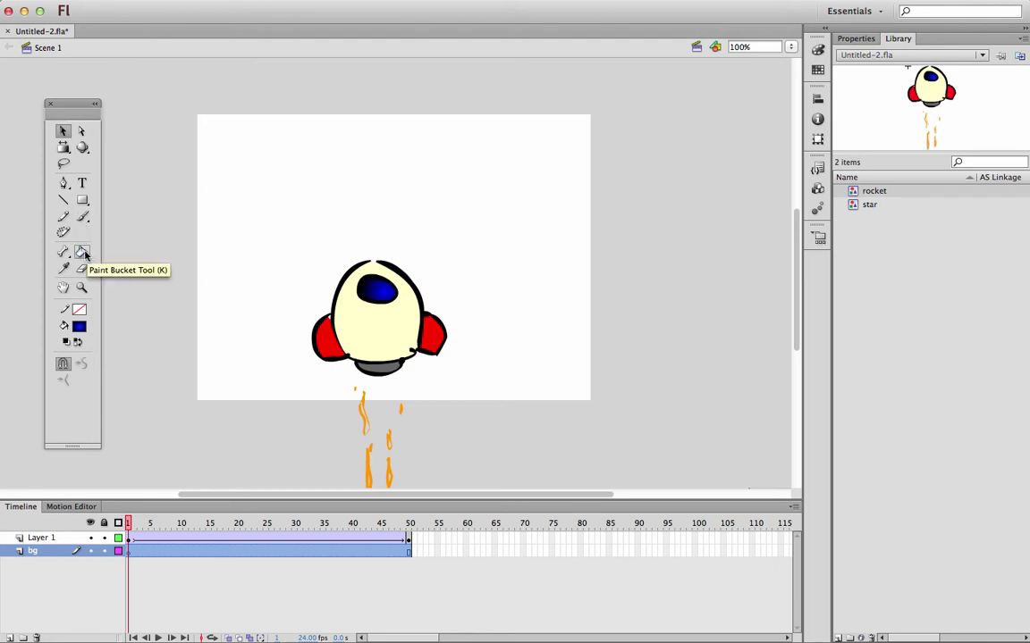
left_click(82, 216)
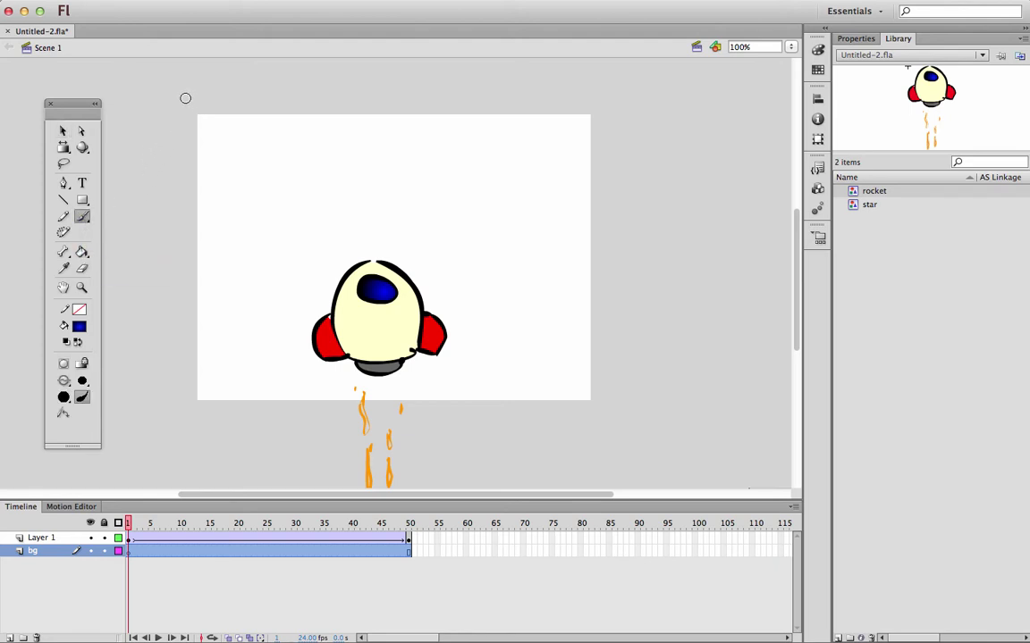
mouse_move(185, 98)
left_mouse_down()
mouse_move(165, 414)
mouse_move(563, 417)
mouse_move(627, 295)
mouse_move(645, 101)
mouse_move(485, 83)
mouse_move(184, 91)
left_mouse_up()
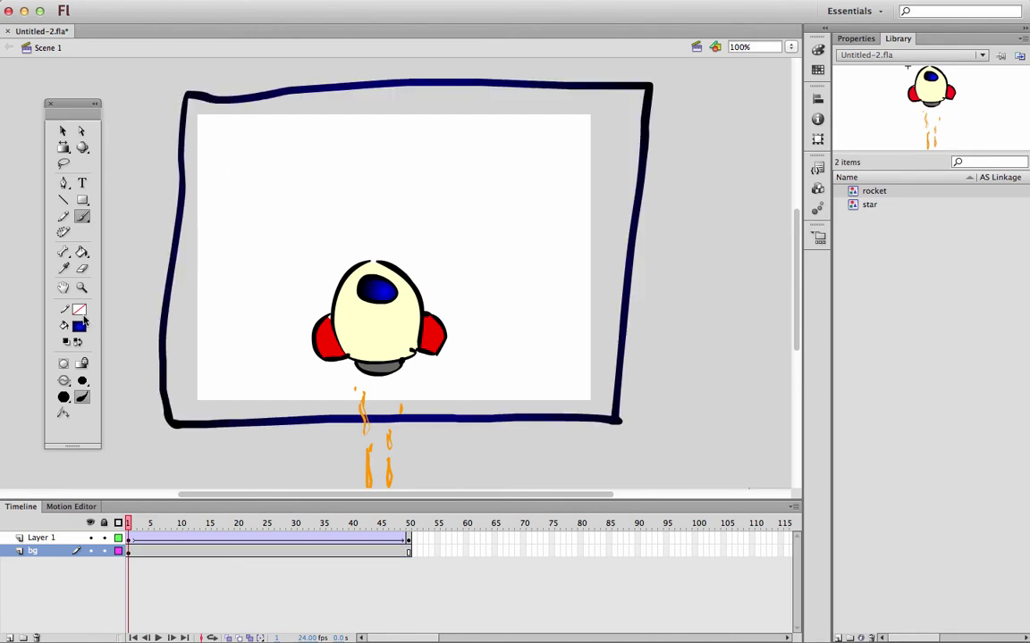
left_click(81, 252)
left_click(392, 234)
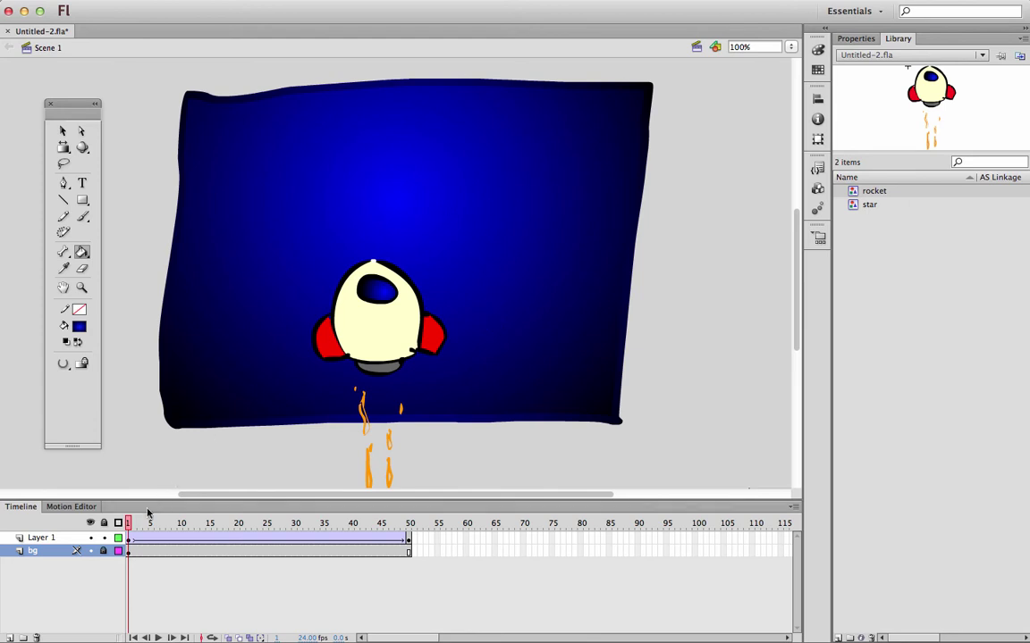
left_click_drag(128, 521, 107, 531)
- Add a new layer named star above bg
left_click(866, 207)
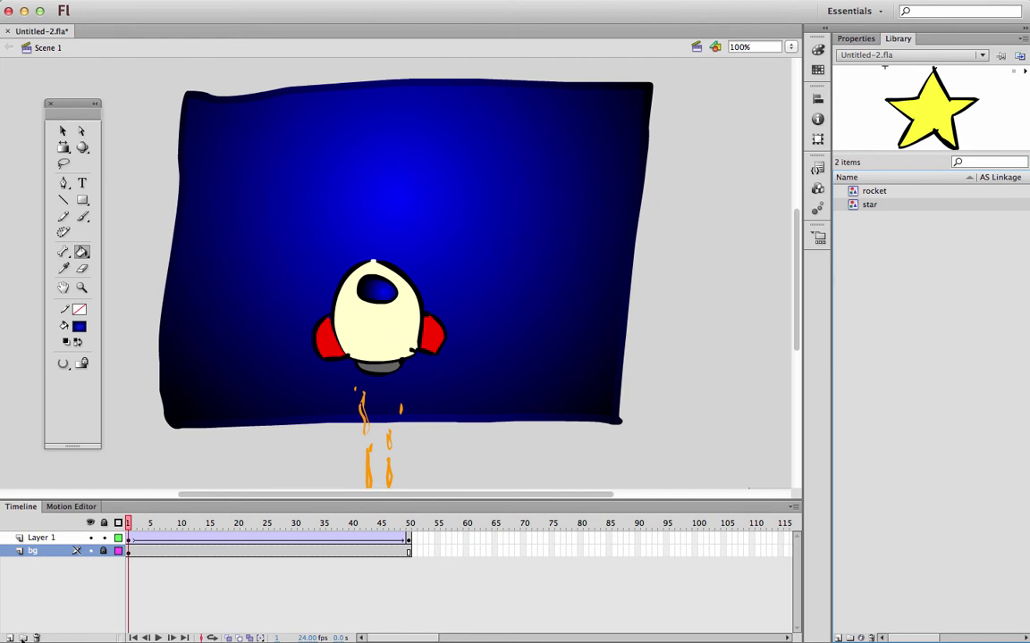
left_click(9, 637)
double_click(45, 550)
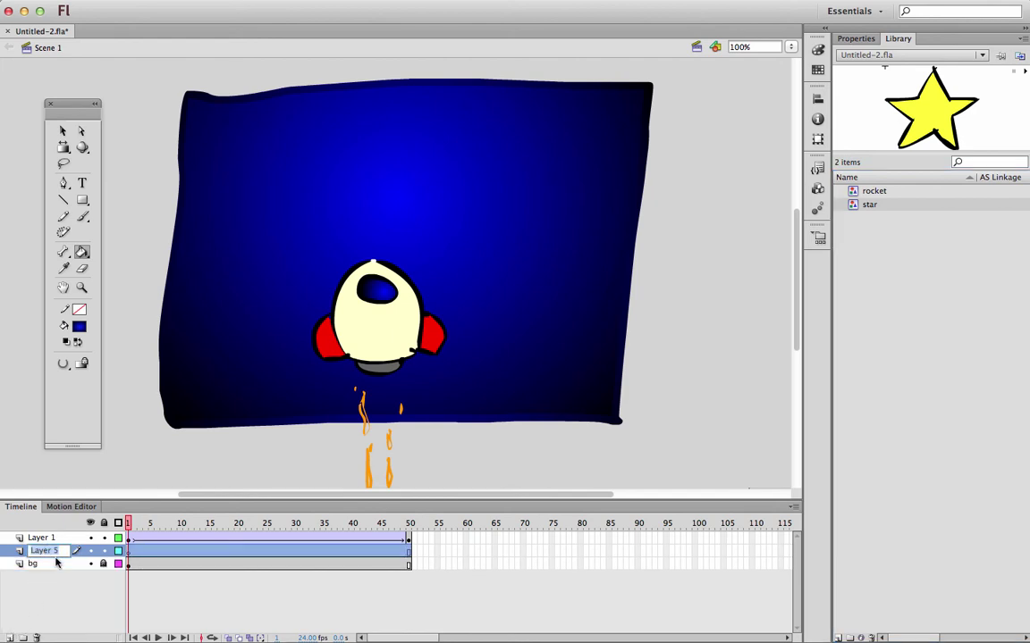
type("star")
key("Return")
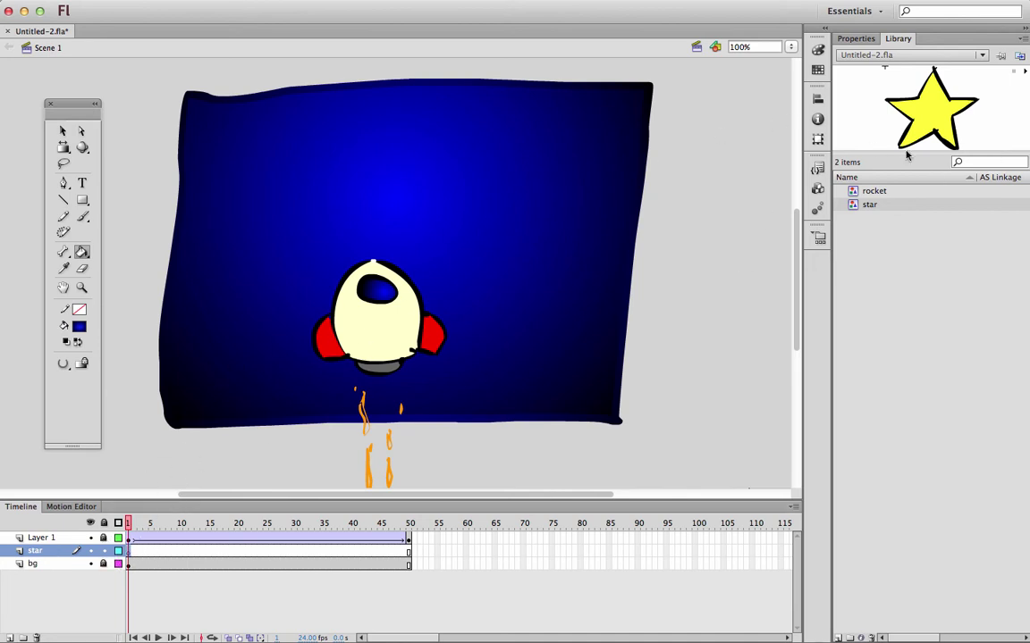
- Drag the star symbol onto the stage, scale it down tiny and place it top-left
left_click(63, 131)
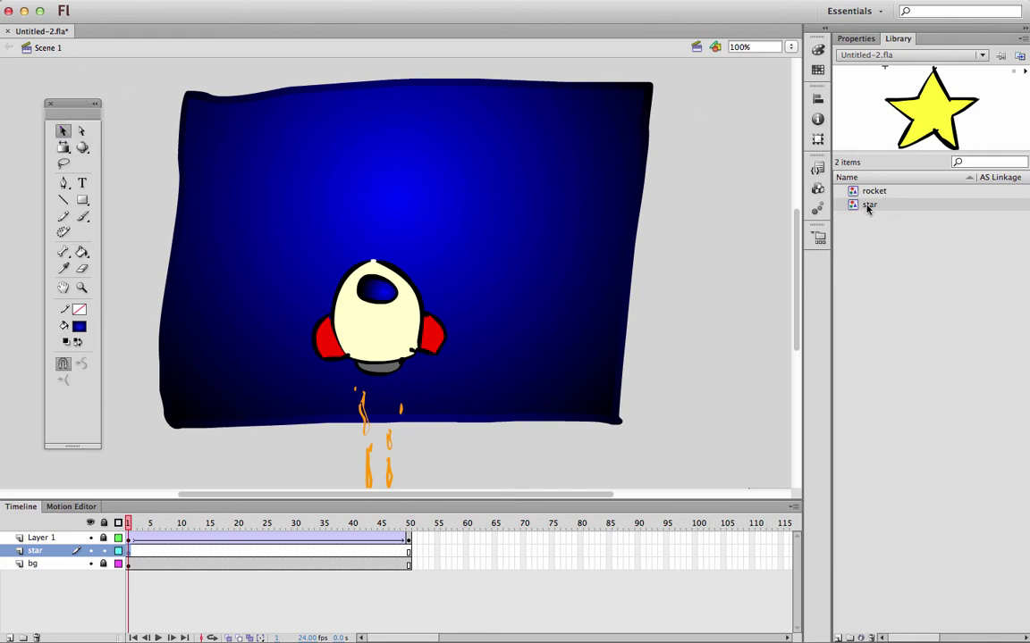
left_click_drag(866, 206, 314, 242)
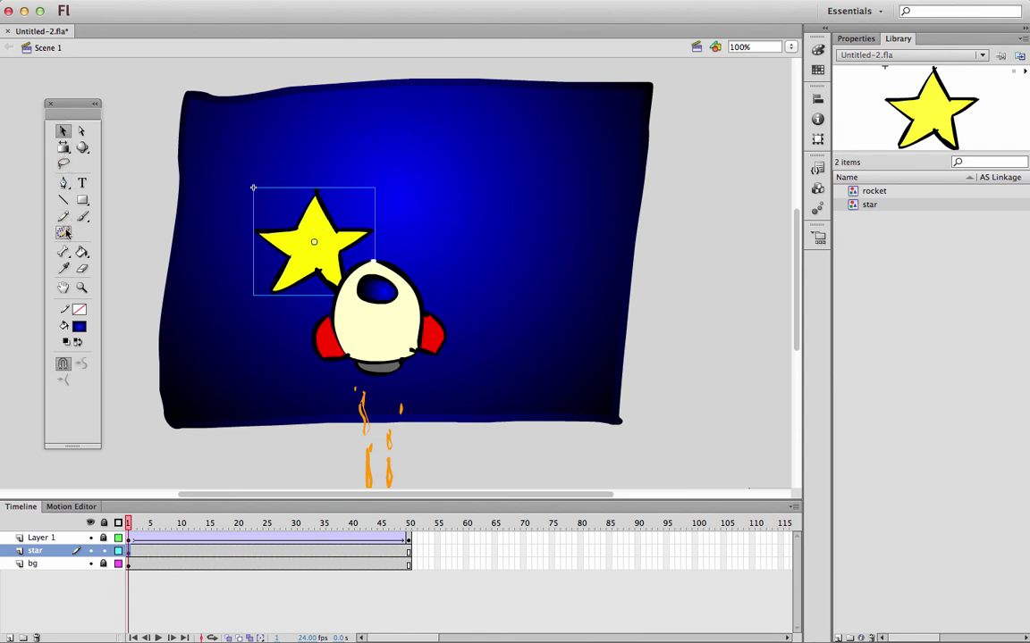
left_click(63, 148)
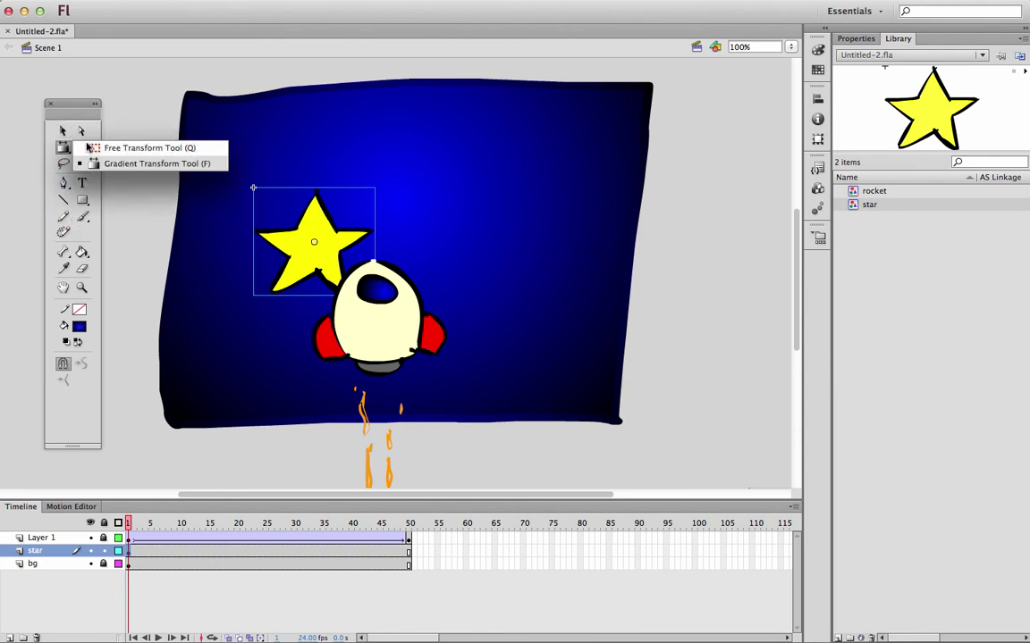
left_click(92, 147)
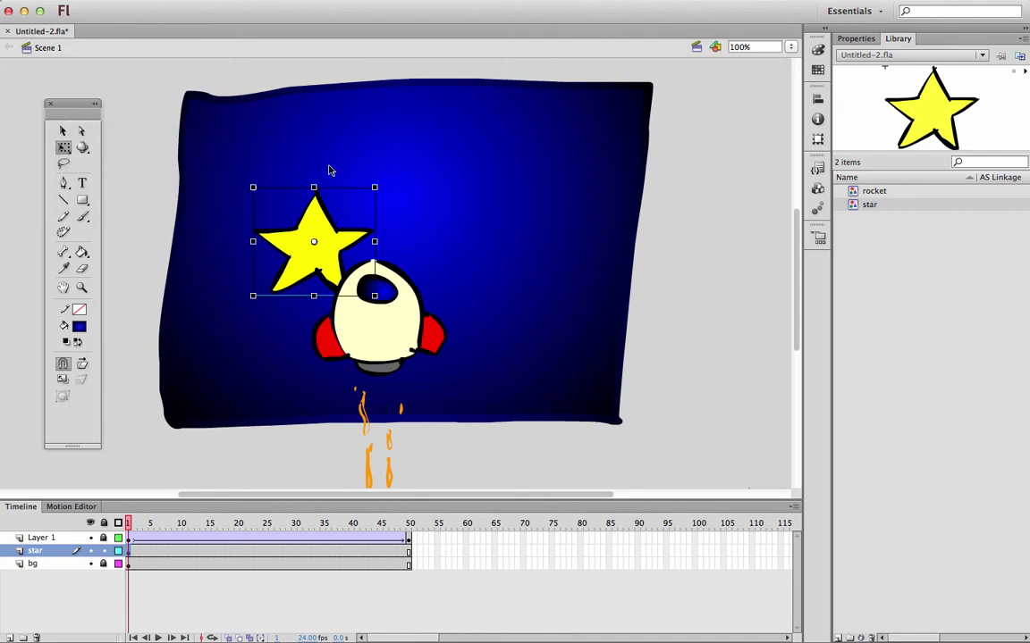
mouse_move(378, 183)
left_mouse_down()
mouse_move(324, 225)
mouse_move(311, 216)
mouse_move(307, 143)
left_mouse_up()
left_click(358, 197)
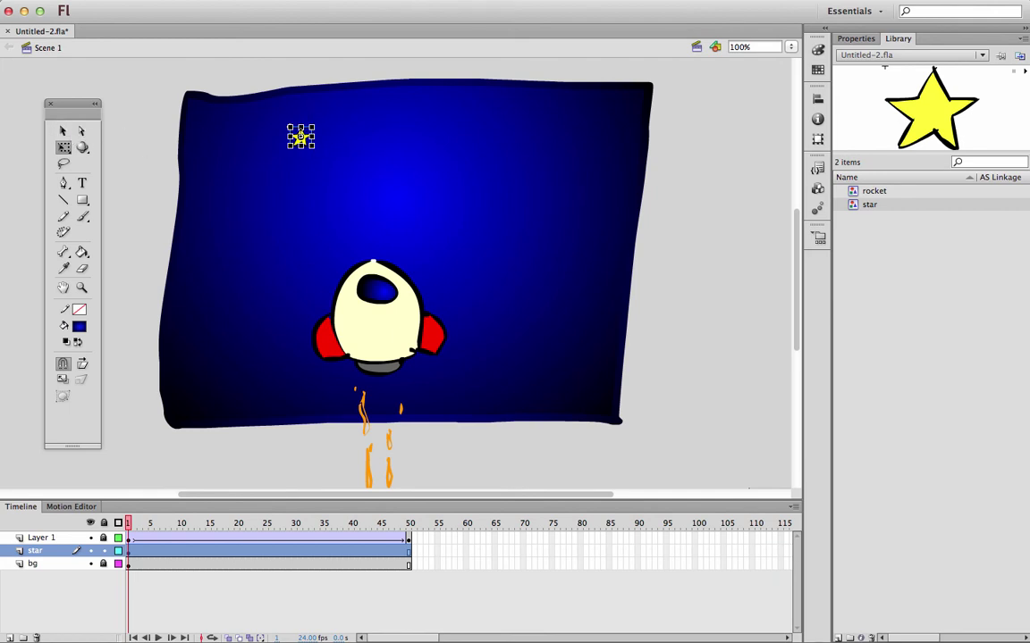
- Double-click the star on stage to edit the star symbol and select its shape
left_click(62, 130)
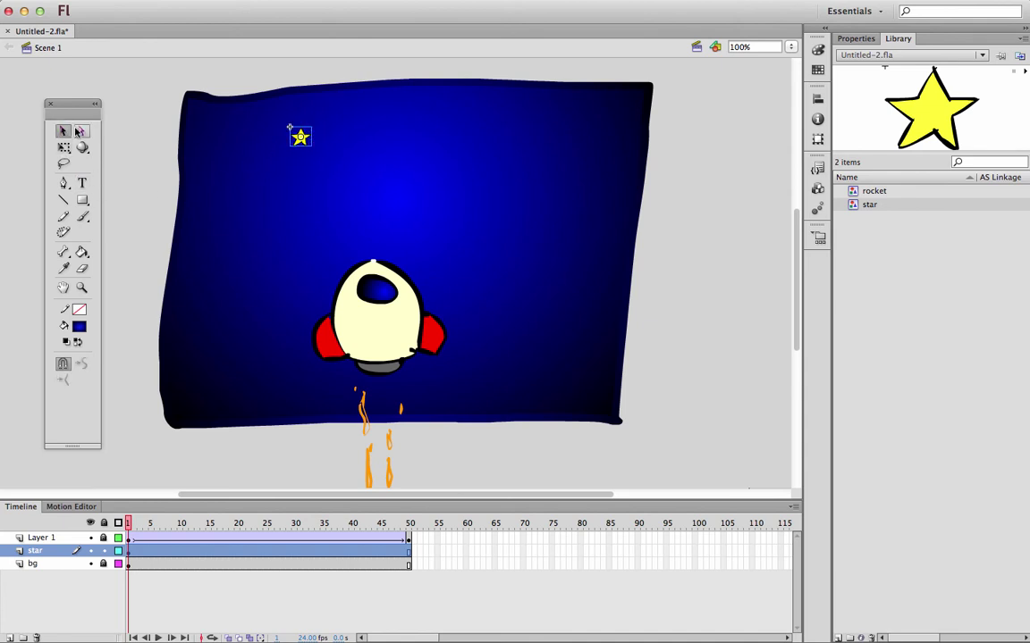
double_click(302, 137)
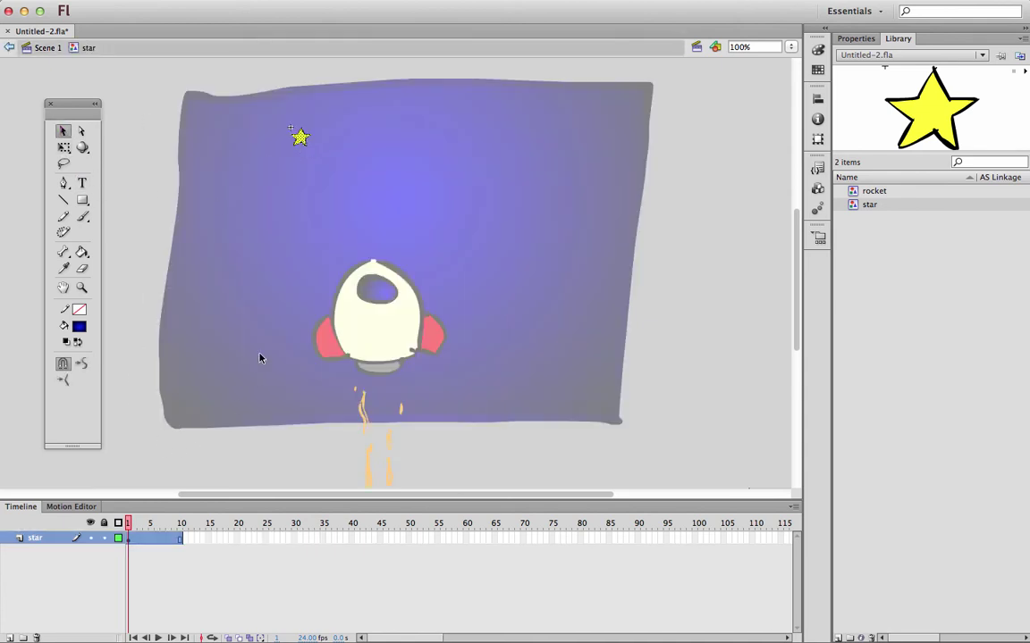
left_click(299, 136)
- Convert the star artwork into a new graphic symbol named 'star 1 nest'
key("F8")
key("BackSpace")
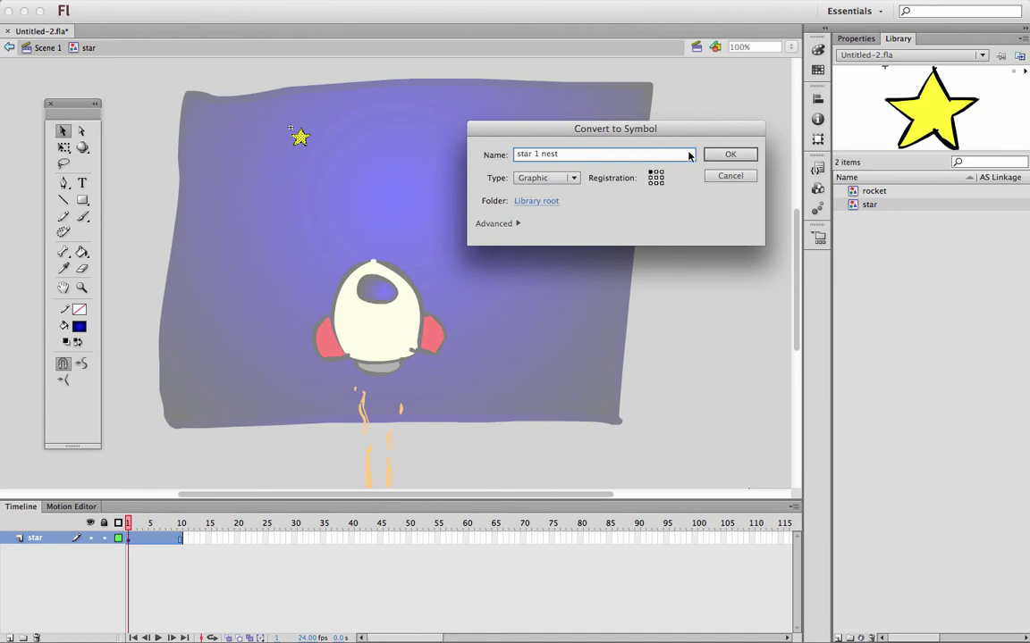
left_click(730, 156)
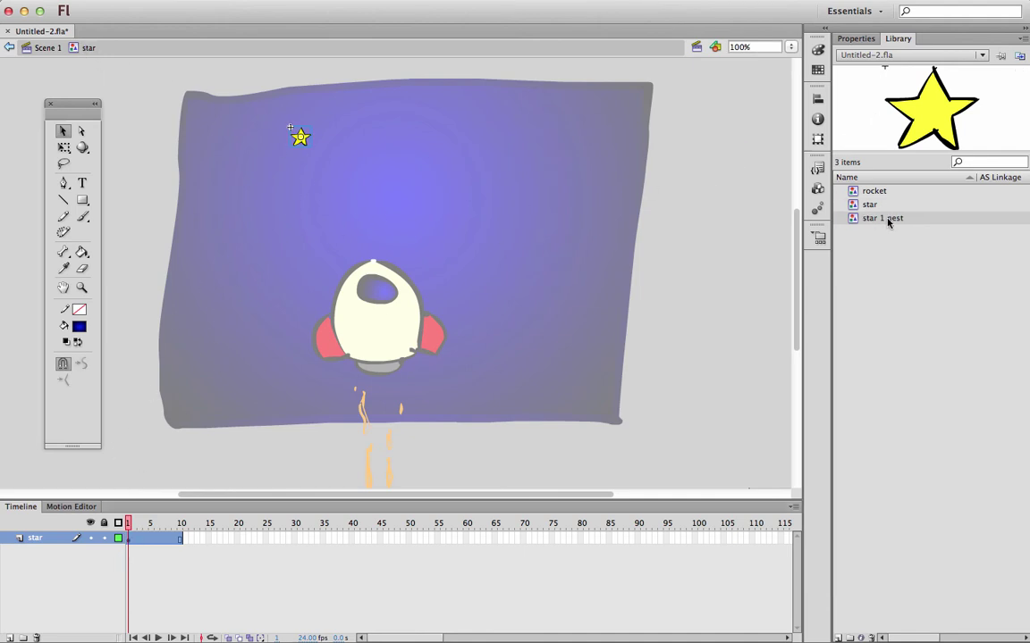
- Add a classic tween to frame 10 that moves the star downward
left_click_drag(132, 526, 180, 527)
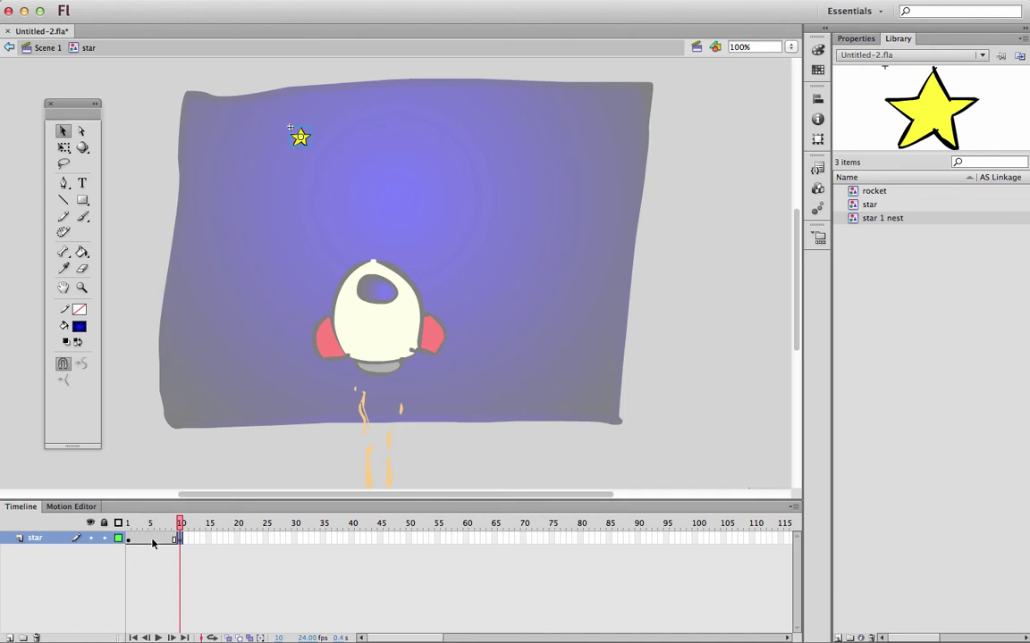
right_click(154, 542)
left_click(183, 572)
left_click(152, 524)
mouse_move(160, 524)
left_mouse_down()
mouse_move(178, 525)
mouse_move(139, 525)
left_mouse_up()
left_click(181, 541)
left_click_drag(307, 141, 306, 210)
left_click_drag(179, 529, 150, 526)
left_click(180, 540)
- Stretch the tween's end keyframe out to frame 40 and return to Scene 1
left_click(232, 540)
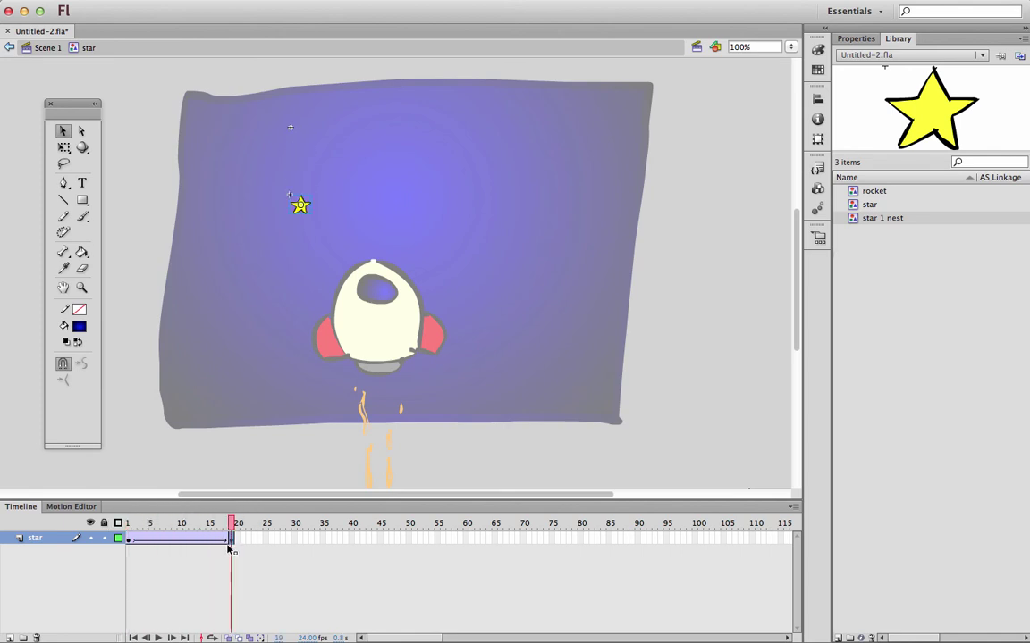
left_click_drag(231, 539, 352, 526)
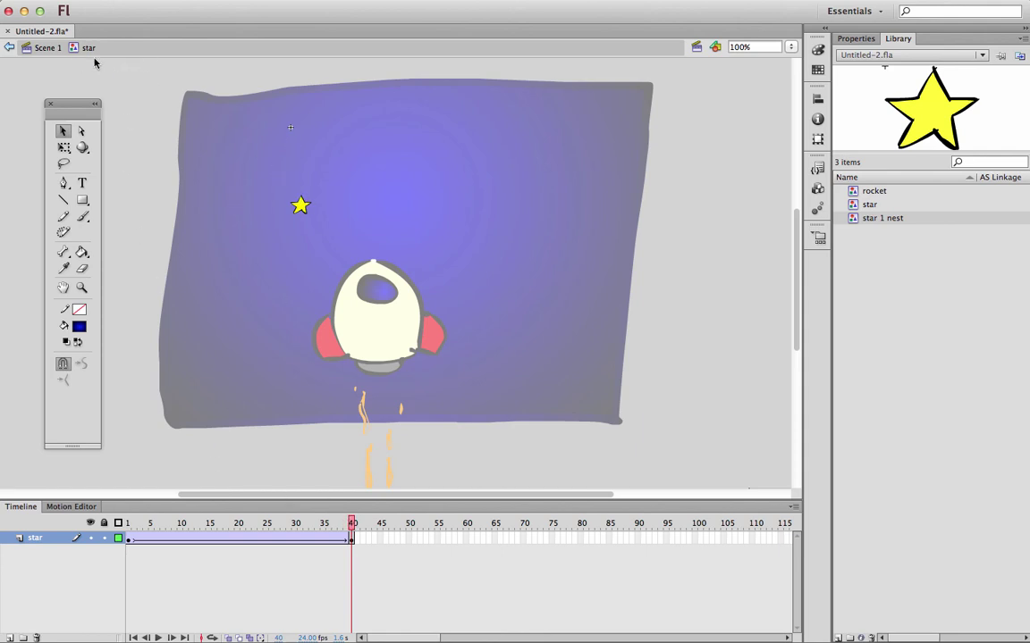
left_click(47, 48)
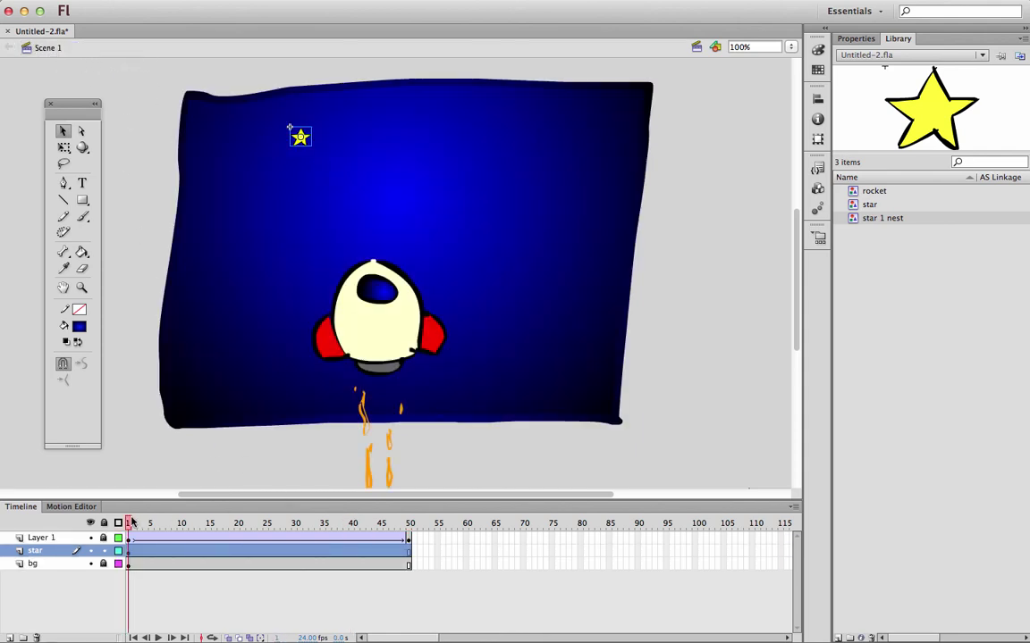
- Open the star symbol for editing and preview its drift tween
mouse_move(130, 522)
left_mouse_down()
mouse_move(282, 522)
mouse_move(441, 501)
mouse_move(133, 524)
mouse_move(133, 540)
mouse_move(410, 516)
mouse_move(127, 533)
left_mouse_up()
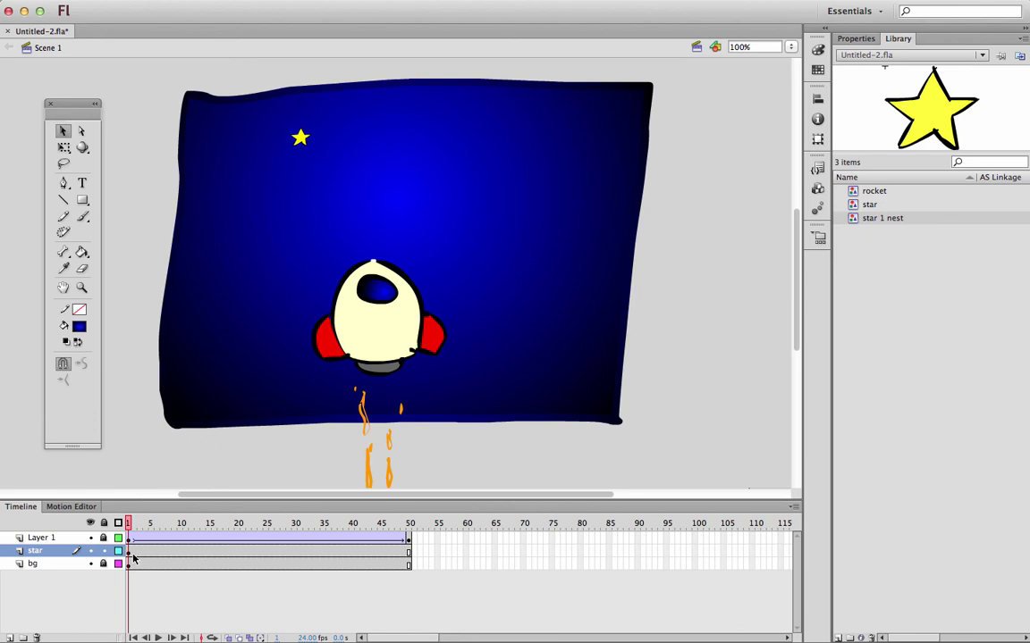
left_click(134, 553)
double_click(302, 139)
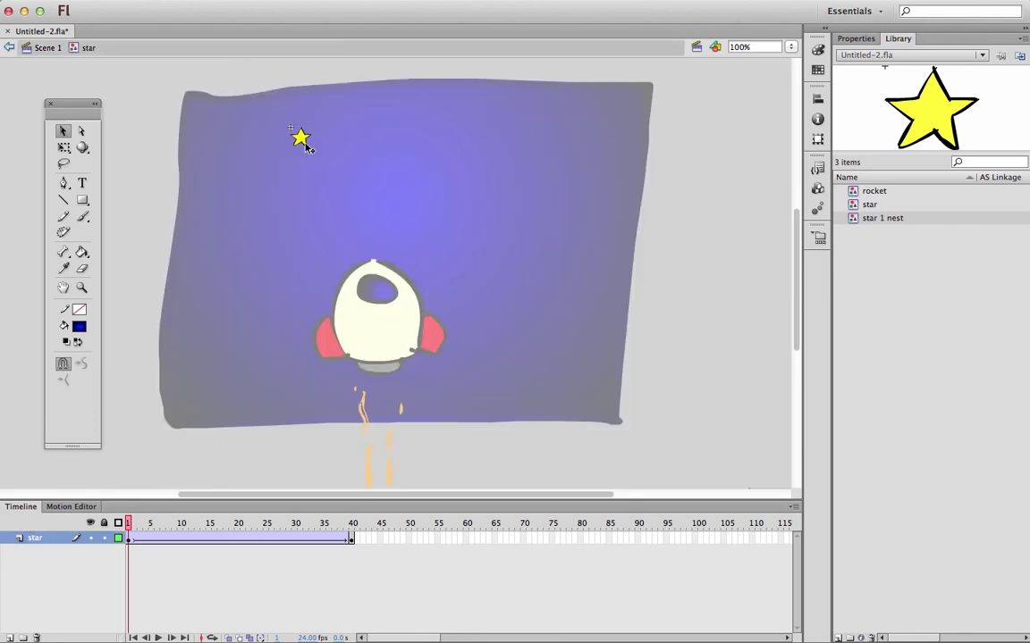
left_click_drag(128, 525, 373, 525)
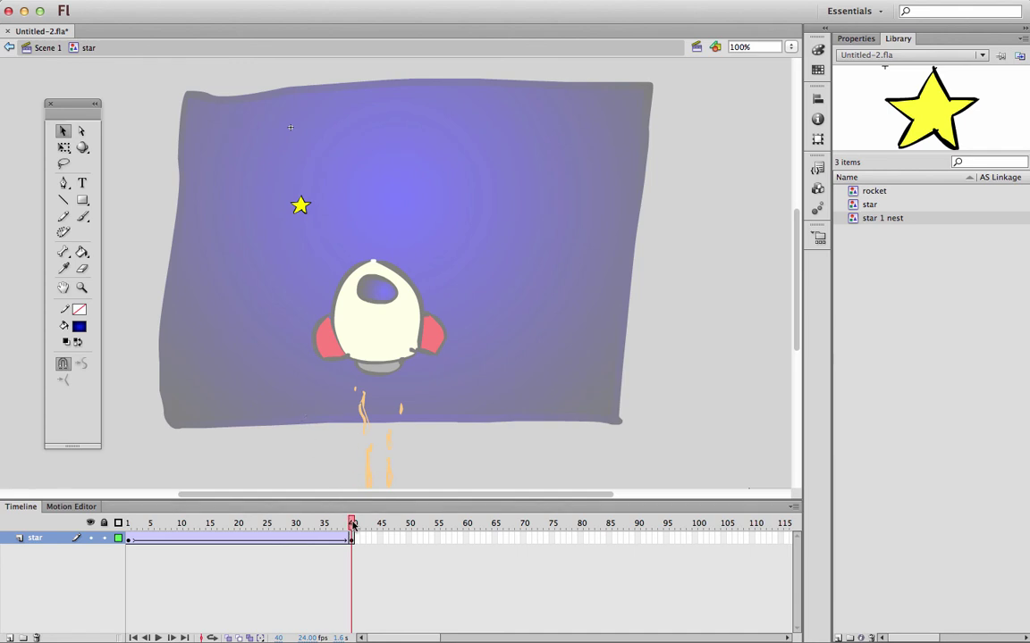
- Add frames with F5 so the star's tween runs to about frame 52, then return to Scene 1
left_click(309, 541)
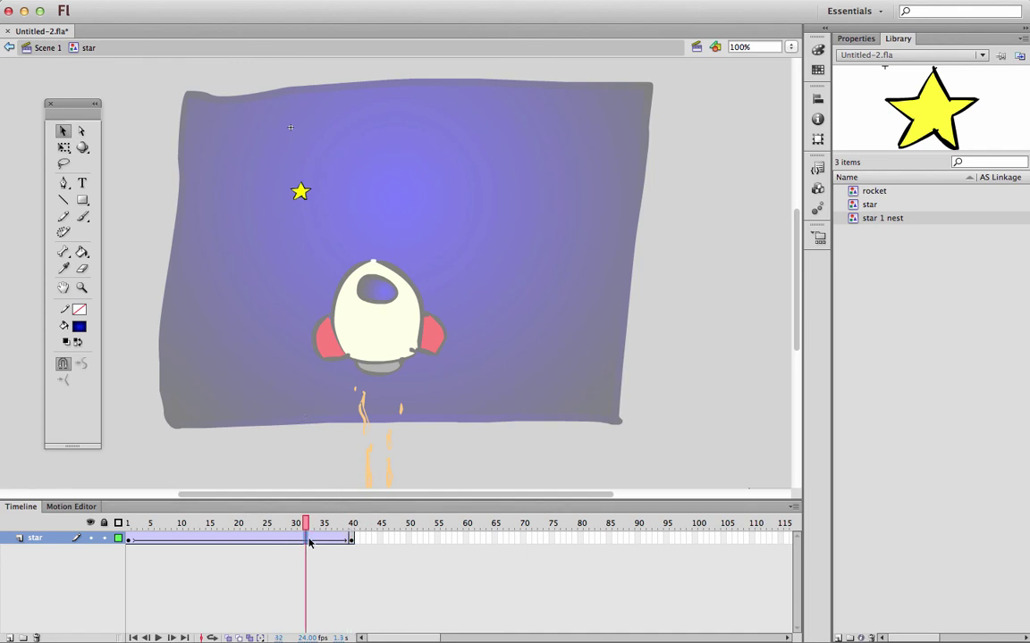
left_click_drag(351, 539, 413, 539)
left_click(353, 529)
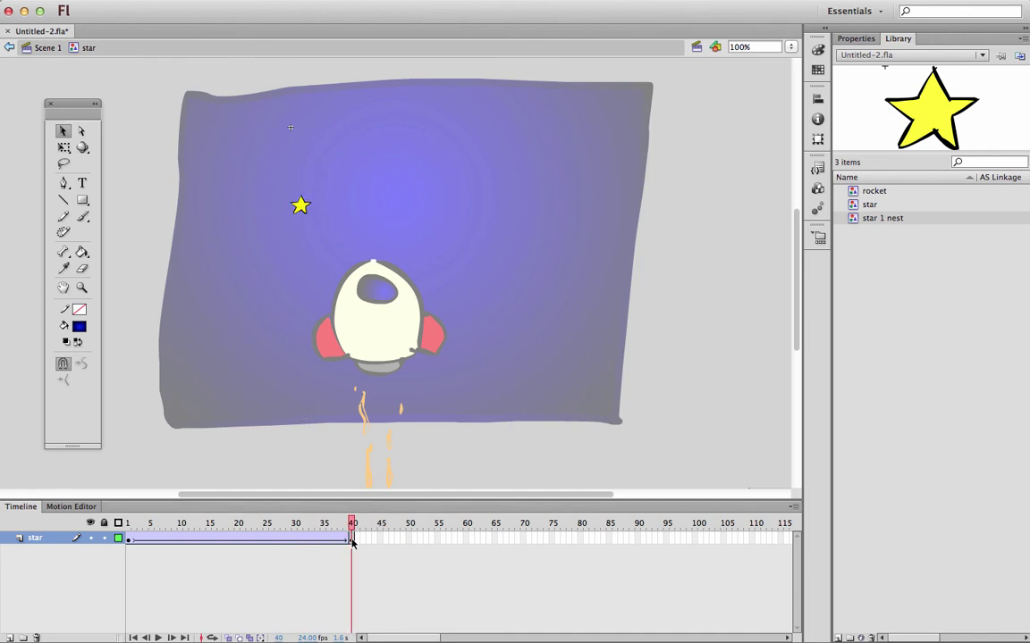
left_click_drag(351, 540, 375, 540)
left_click(352, 541)
mouse_move(321, 542)
left_mouse_down()
mouse_move(338, 543)
mouse_move(328, 541)
left_mouse_up()
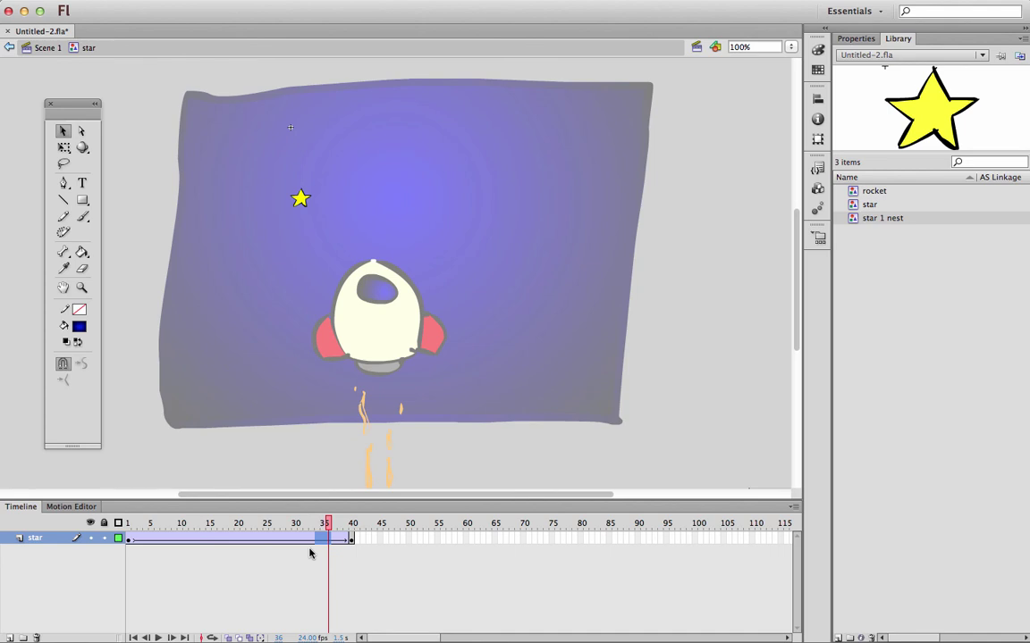
key("F5")
key("F5")
key("F5")
key("F5")
key("F5")
key("F5")
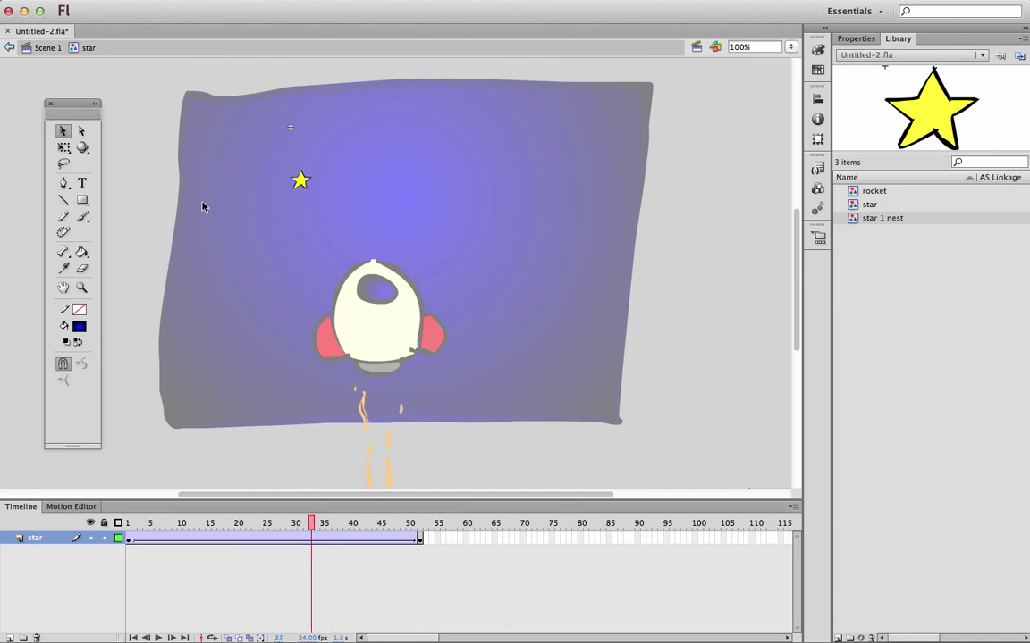
left_click(45, 47)
mouse_move(138, 531)
left_mouse_down()
mouse_move(424, 523)
mouse_move(127, 524)
left_mouse_up()
- Play the star symbol's preview in the Library and drag its preview pane taller
left_click(136, 555)
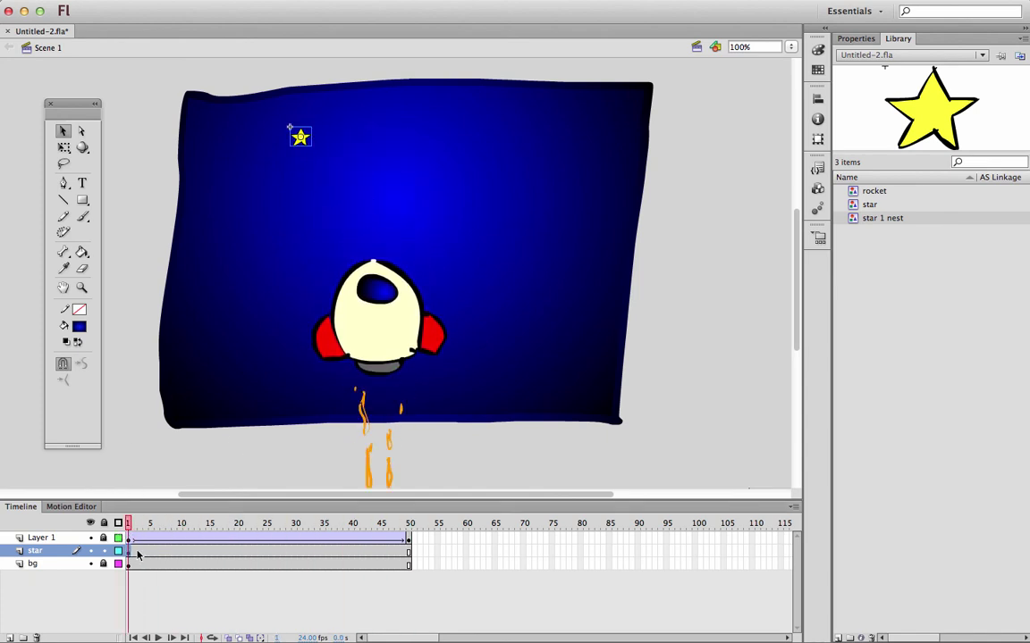
left_click(867, 206)
double_click(866, 205)
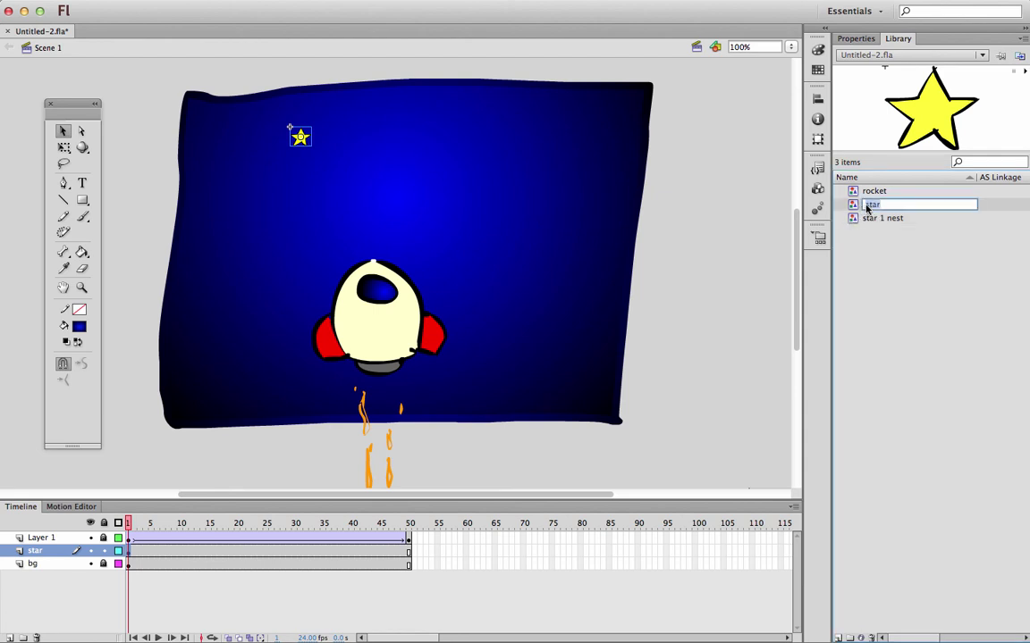
key("Return")
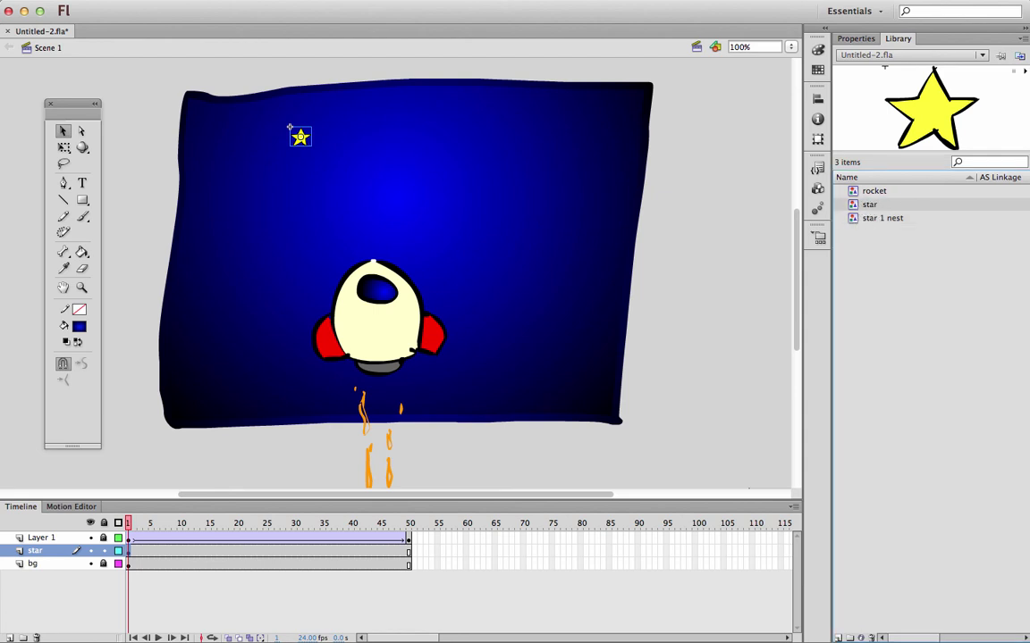
left_click(1024, 73)
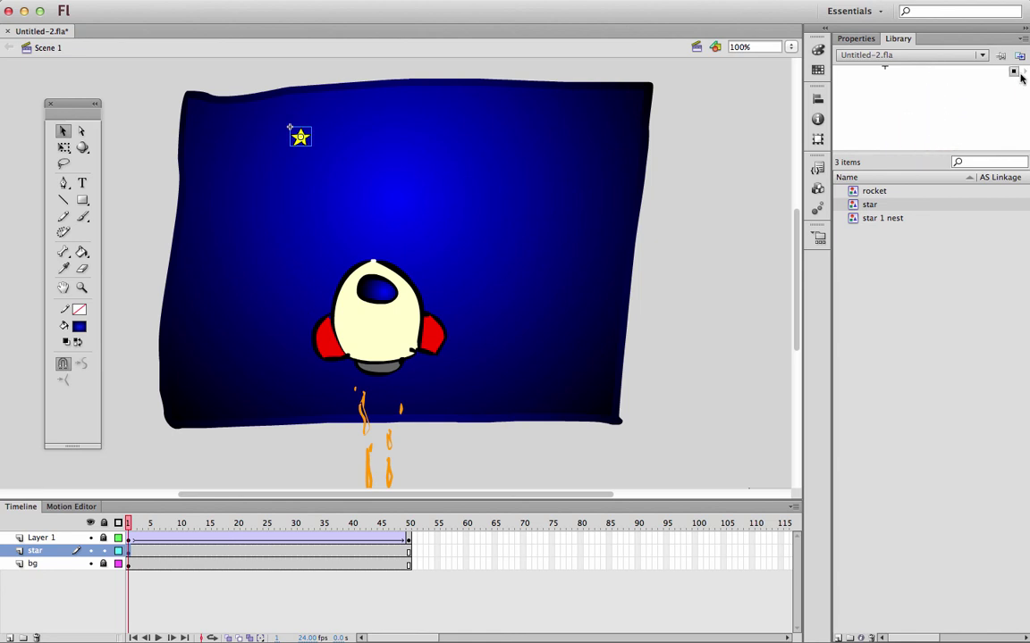
left_click_drag(957, 159, 980, 172)
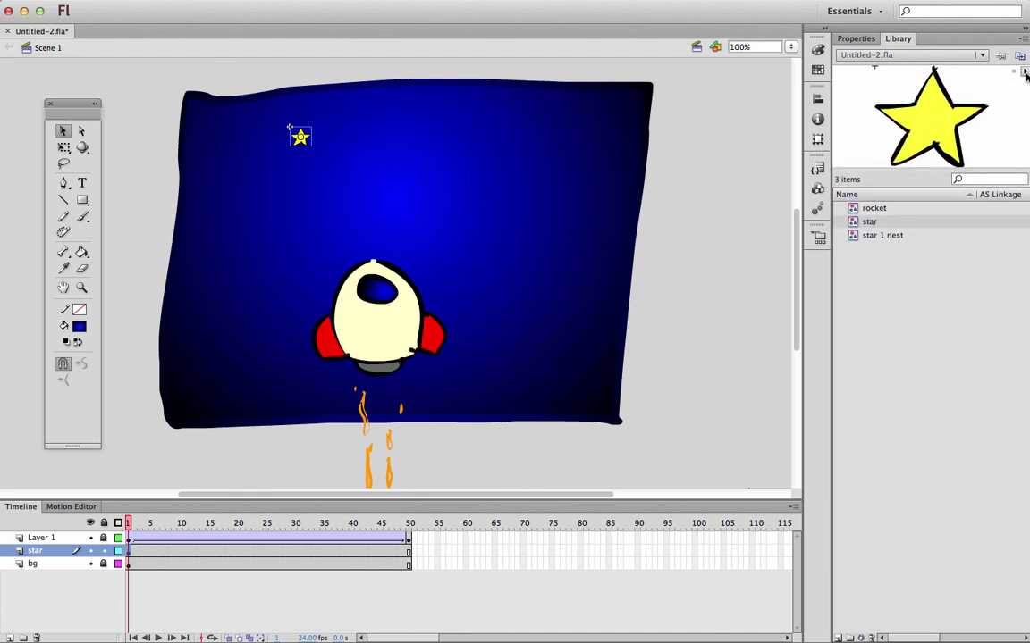
- Place two star instances near the top right, shrinking each with Free Transform
left_click(853, 221)
left_click_drag(854, 221, 556, 179)
key("q")
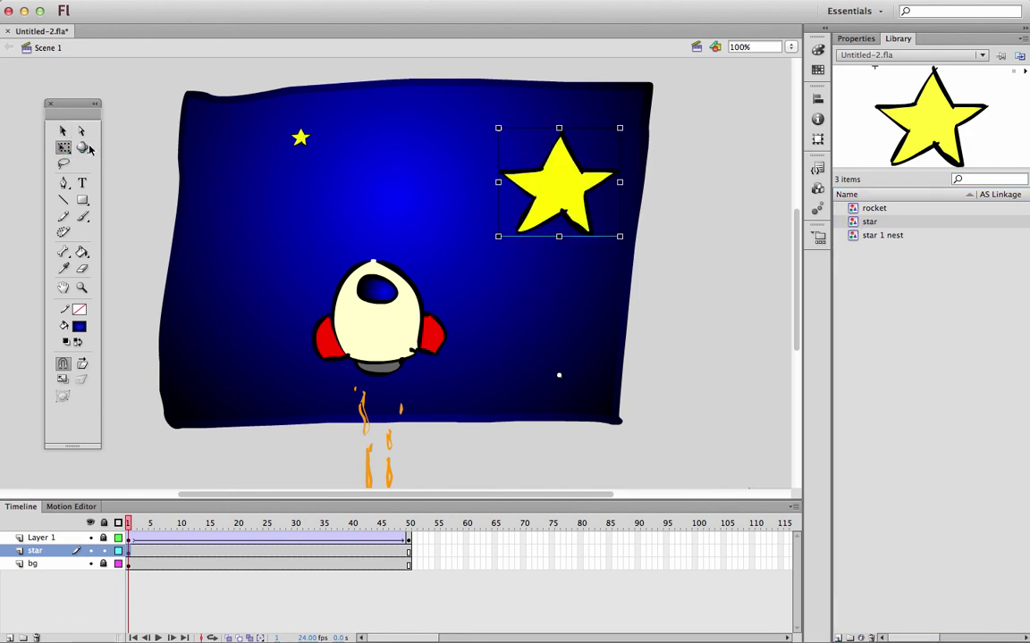
left_click_drag(621, 127, 567, 203)
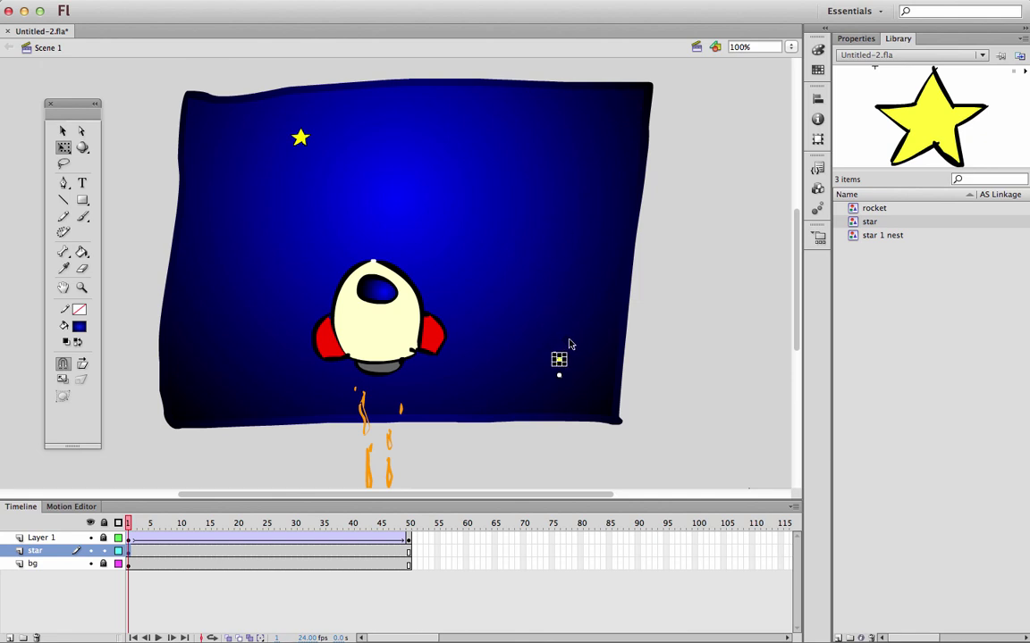
left_click(593, 323)
left_click_drag(871, 117, 555, 157)
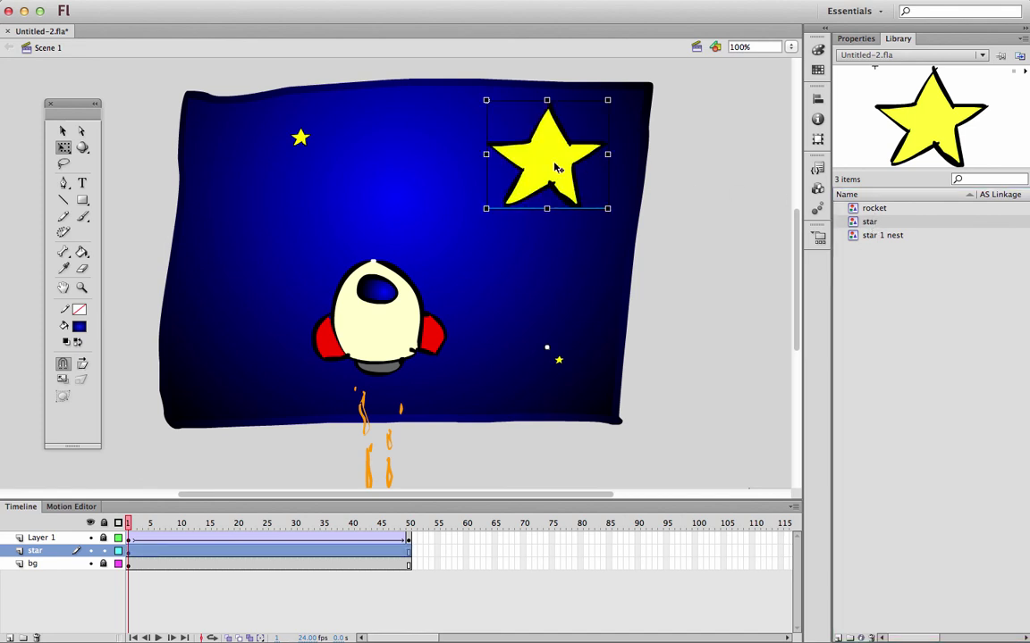
left_click_drag(606, 102, 586, 149)
left_click_drag(551, 236, 487, 126)
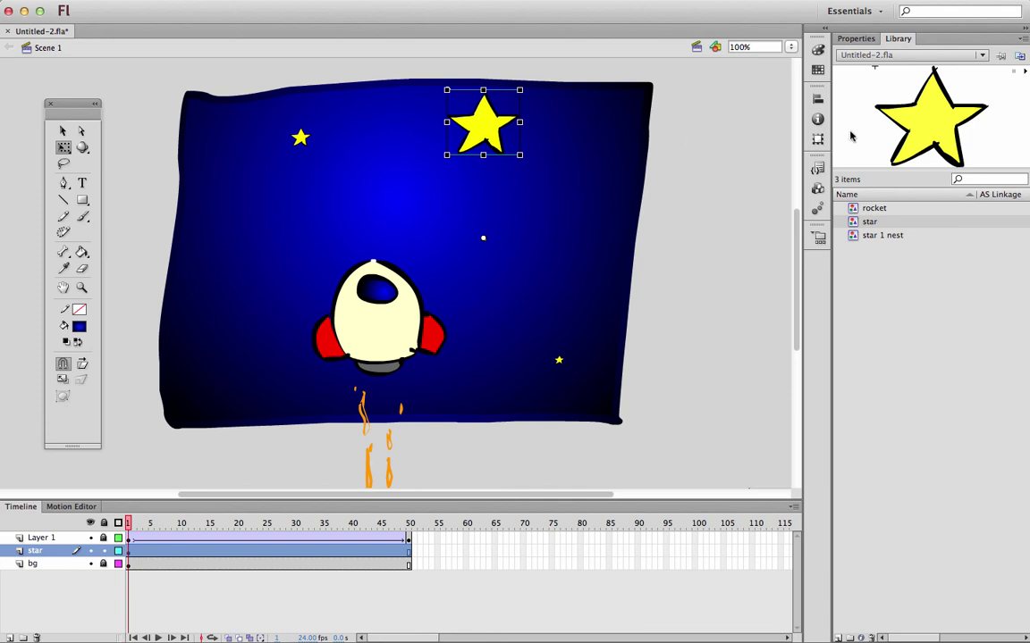
- Rename Layer 1 to 'rocket'
double_click(39, 539)
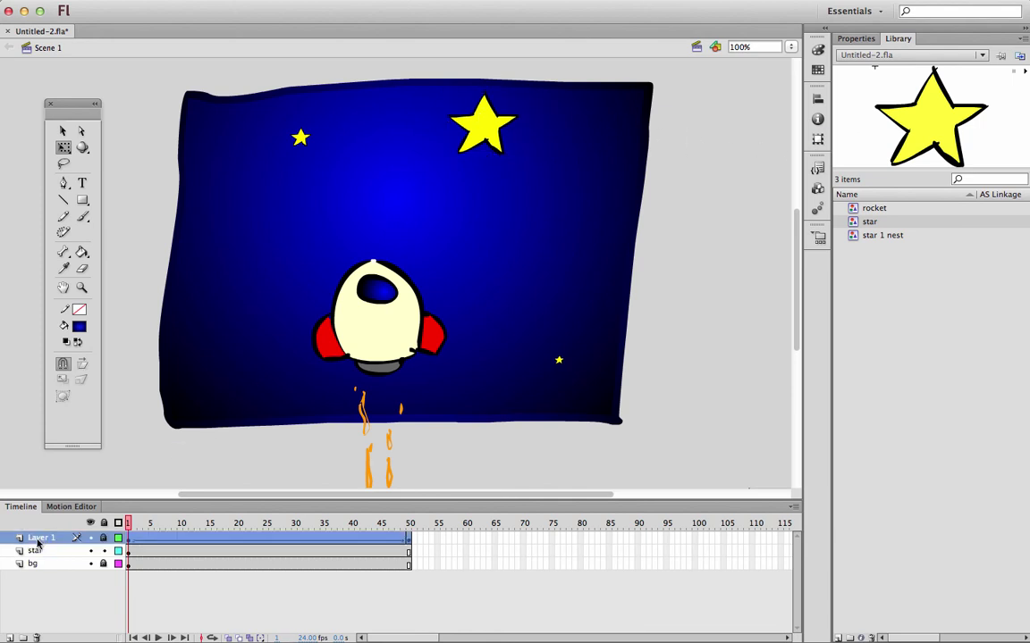
type("rocket")
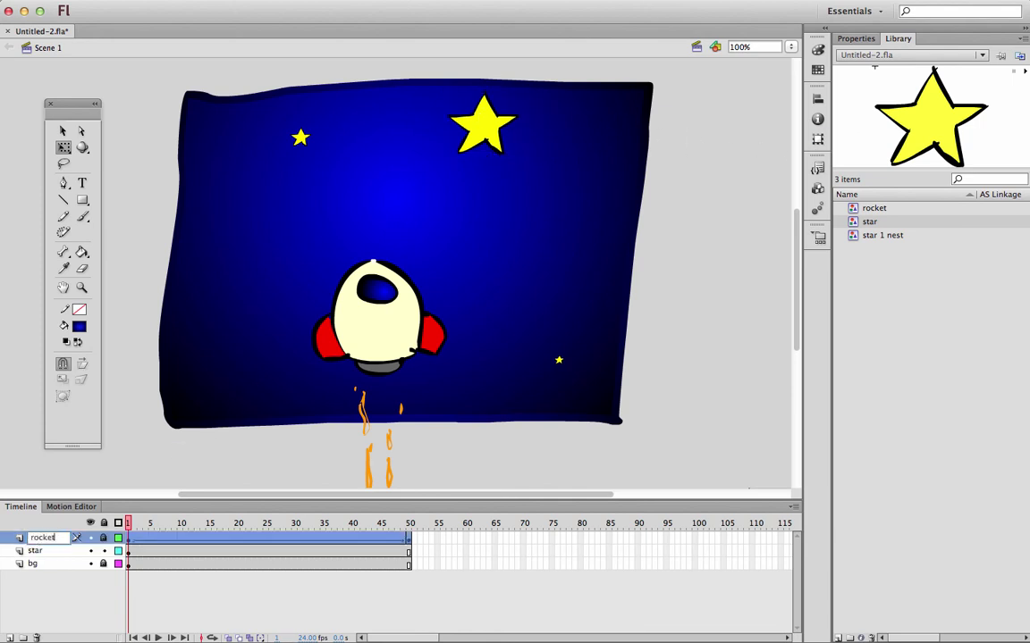
key("Return")
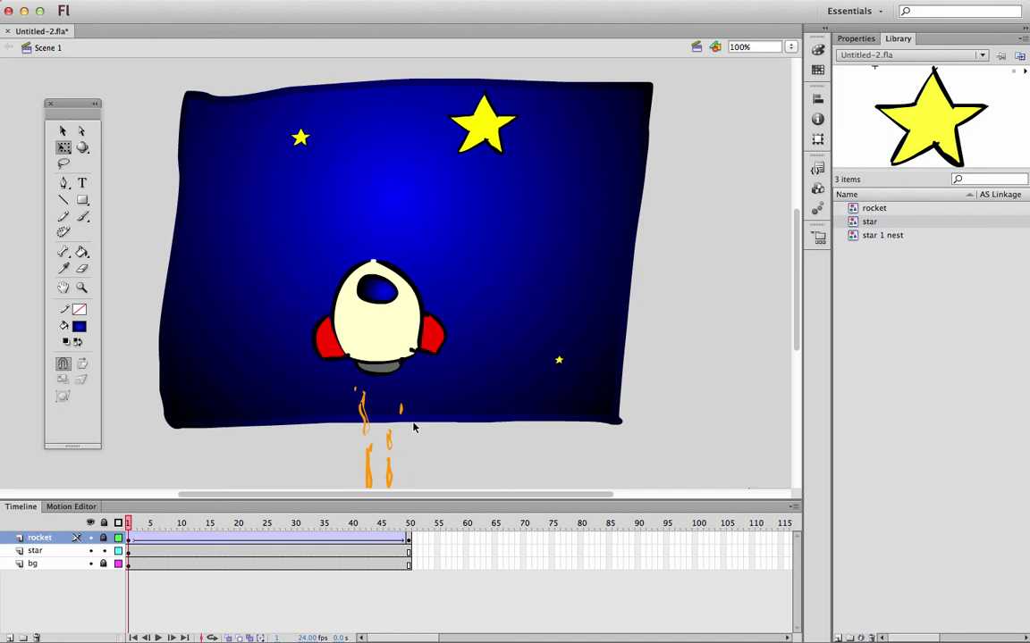
- Place a third, small star instance beside the rocket on the left
left_click(885, 208)
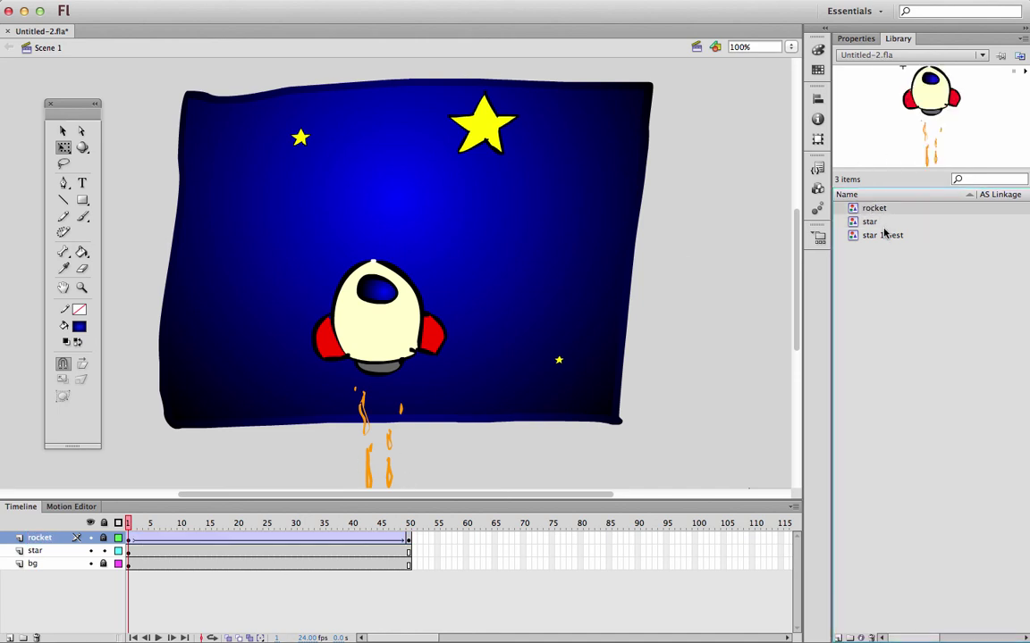
left_click(858, 222)
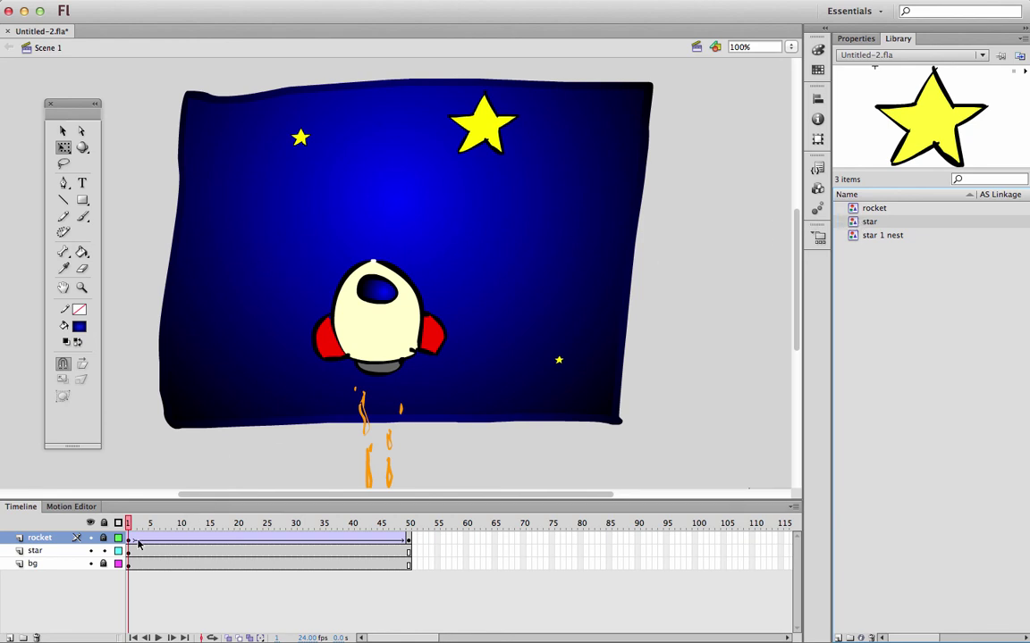
left_click(128, 551)
left_click_drag(877, 223, 256, 288)
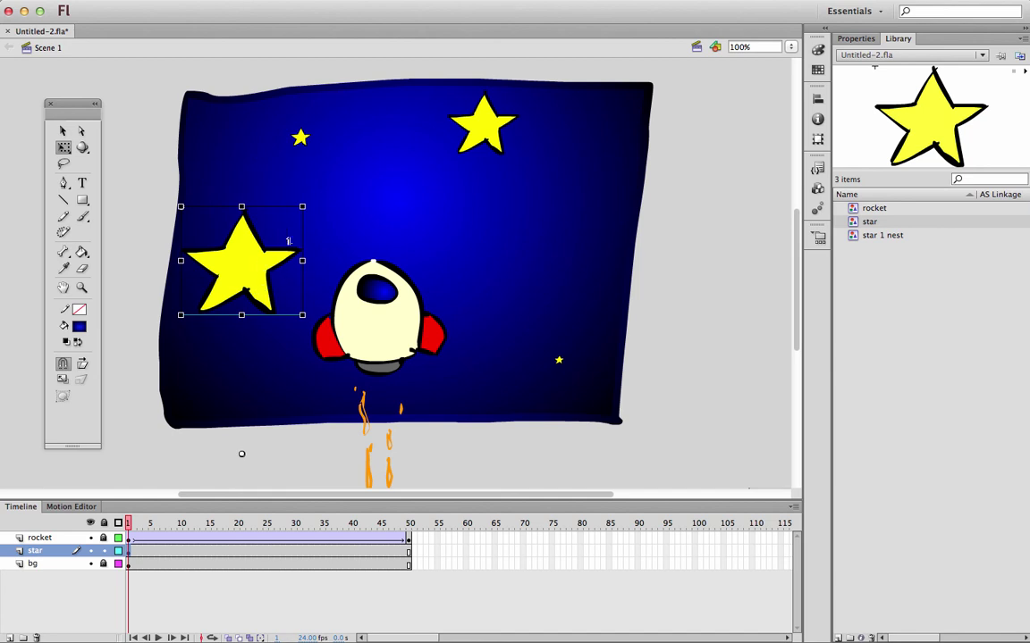
left_click_drag(303, 206, 239, 257)
left_click_drag(240, 397, 239, 254)
- Play the animation, then move the top star down-left and shrink it slightly
key("Return")
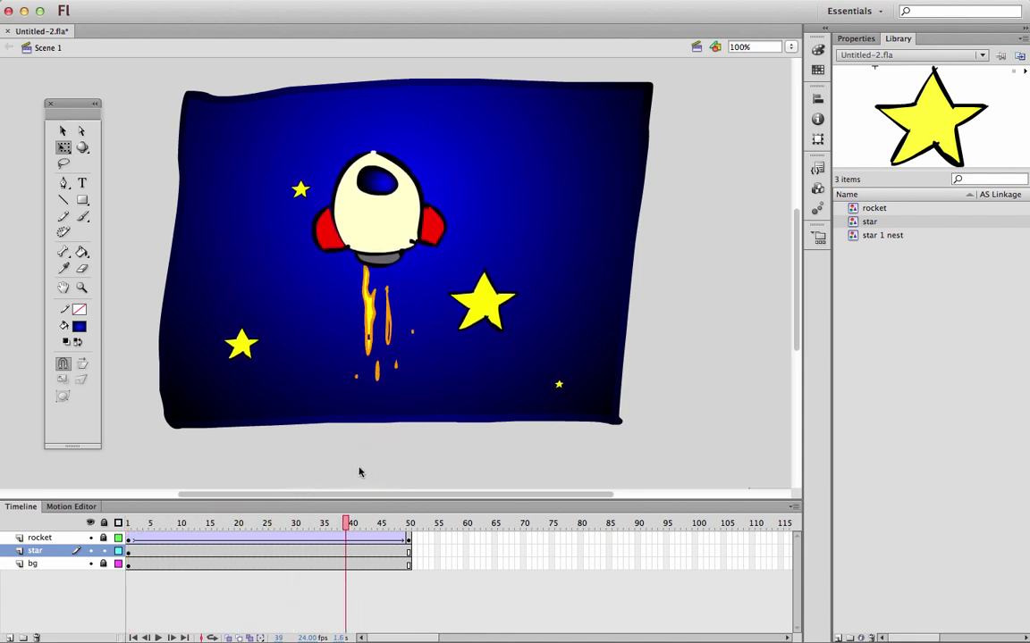
left_click_drag(249, 523, 121, 527)
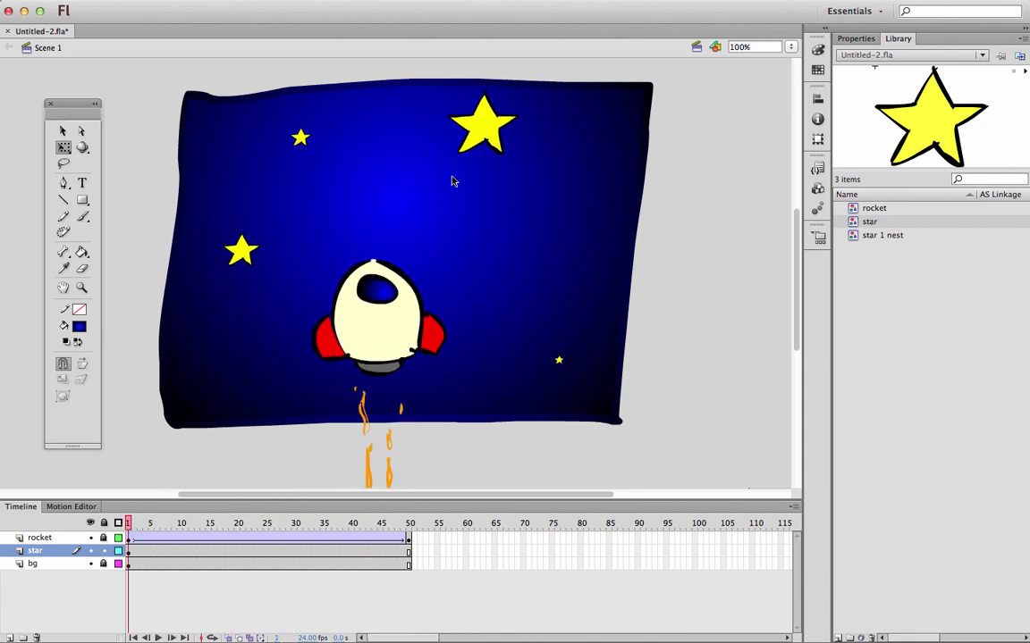
left_click_drag(478, 130, 429, 151)
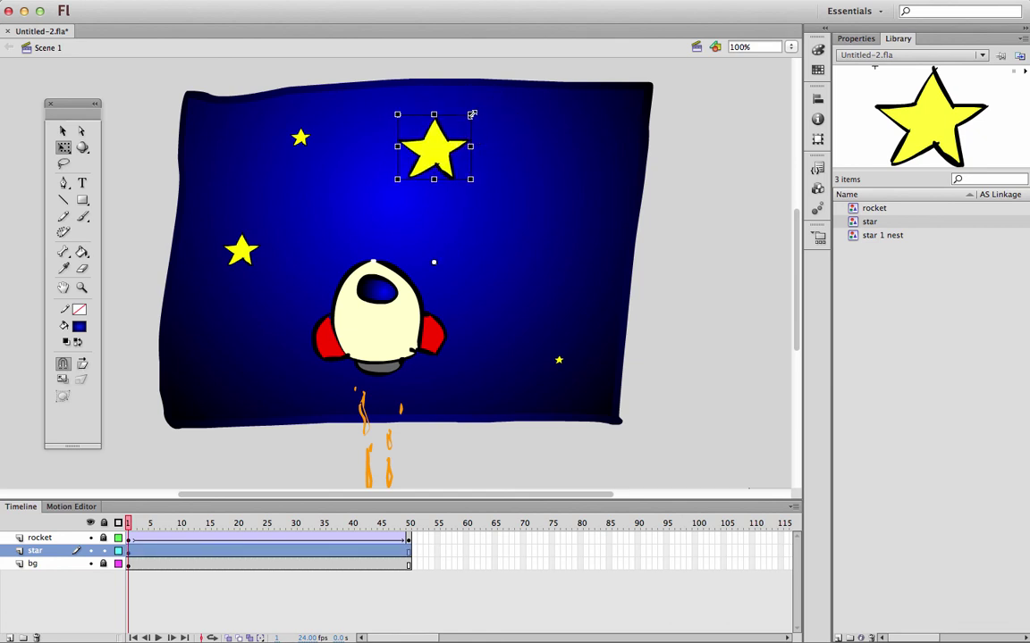
left_click_drag(472, 115, 456, 138)
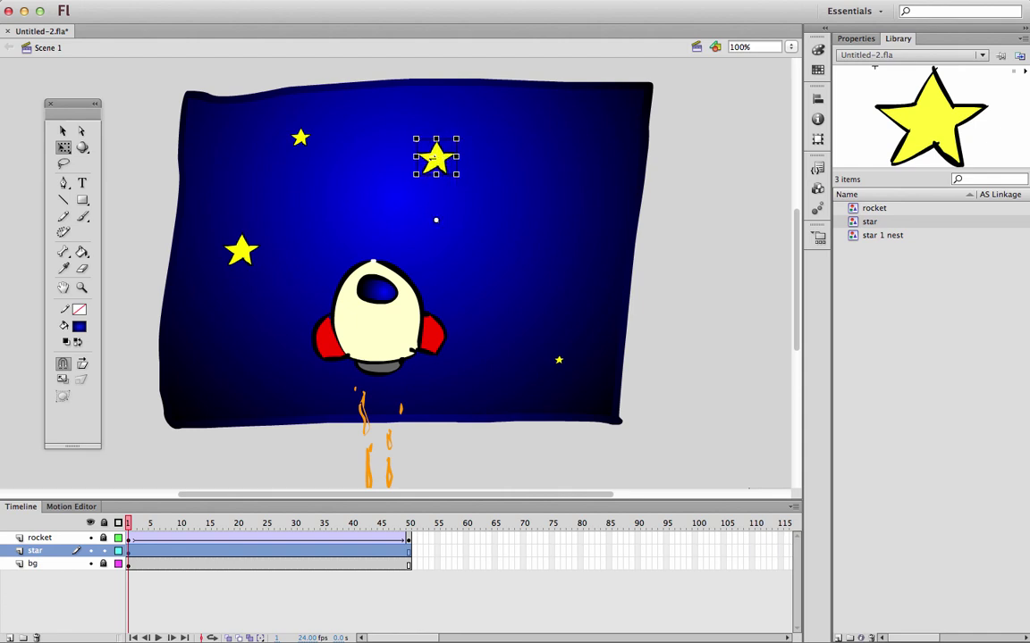
left_click_drag(128, 523, 104, 512)
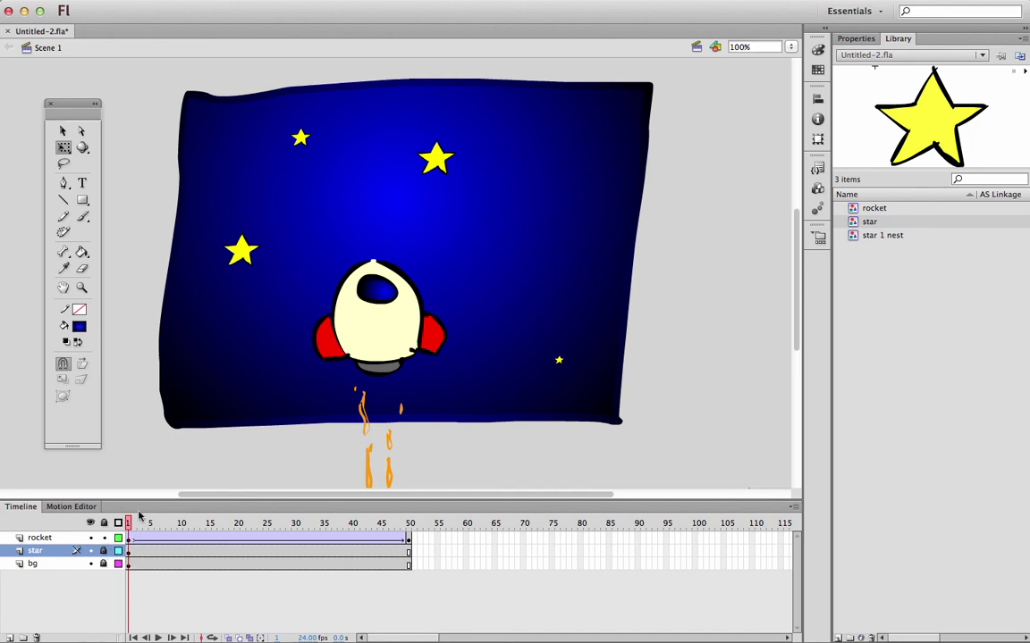
- Open the rocket symbol for editing in place
left_click(342, 348)
left_click(731, 402)
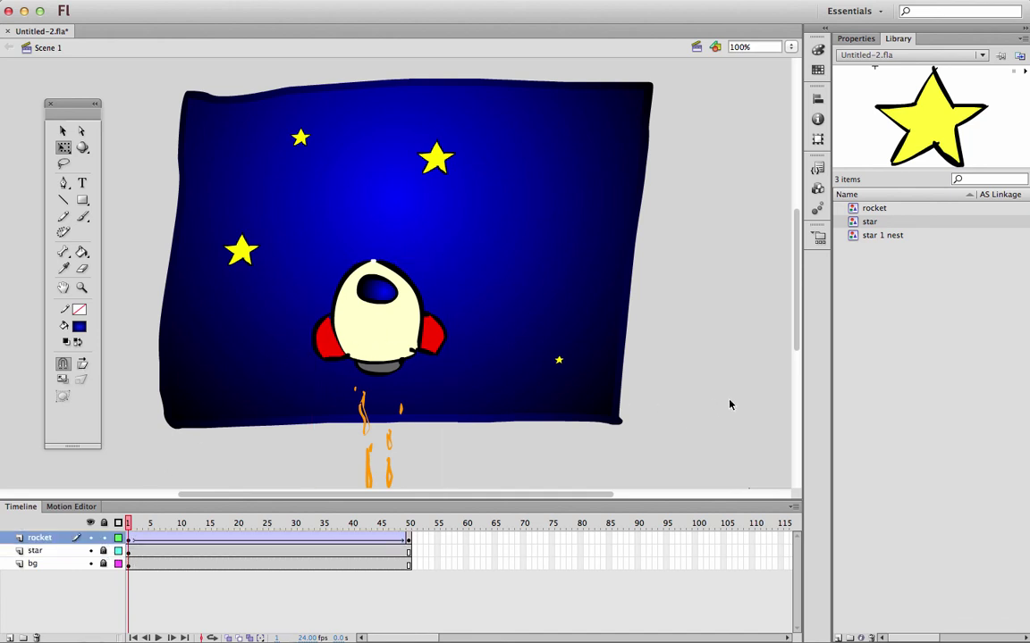
key("ctrl+a")
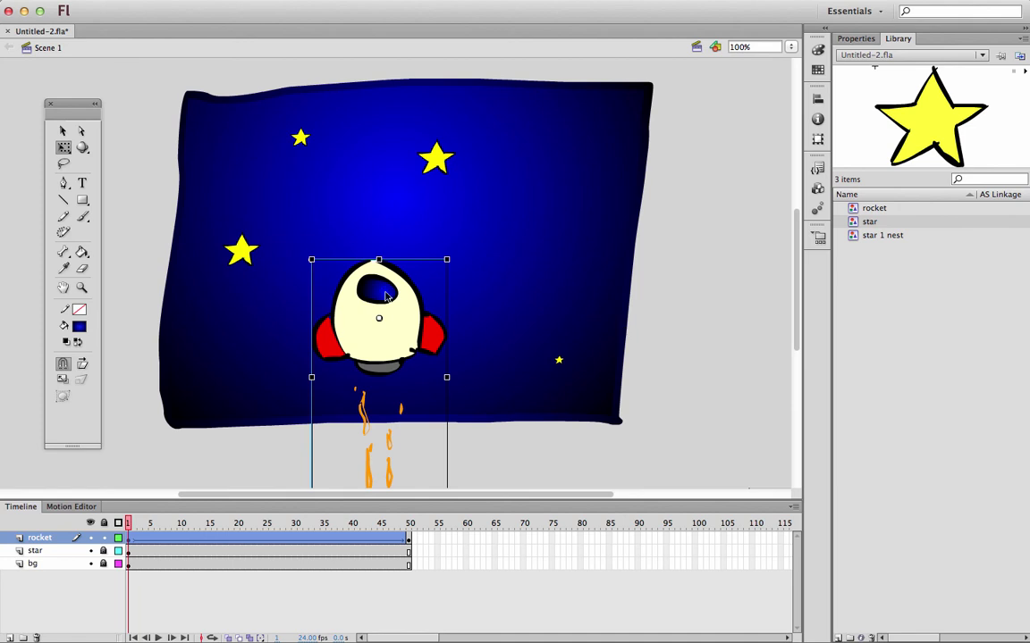
left_click(875, 209)
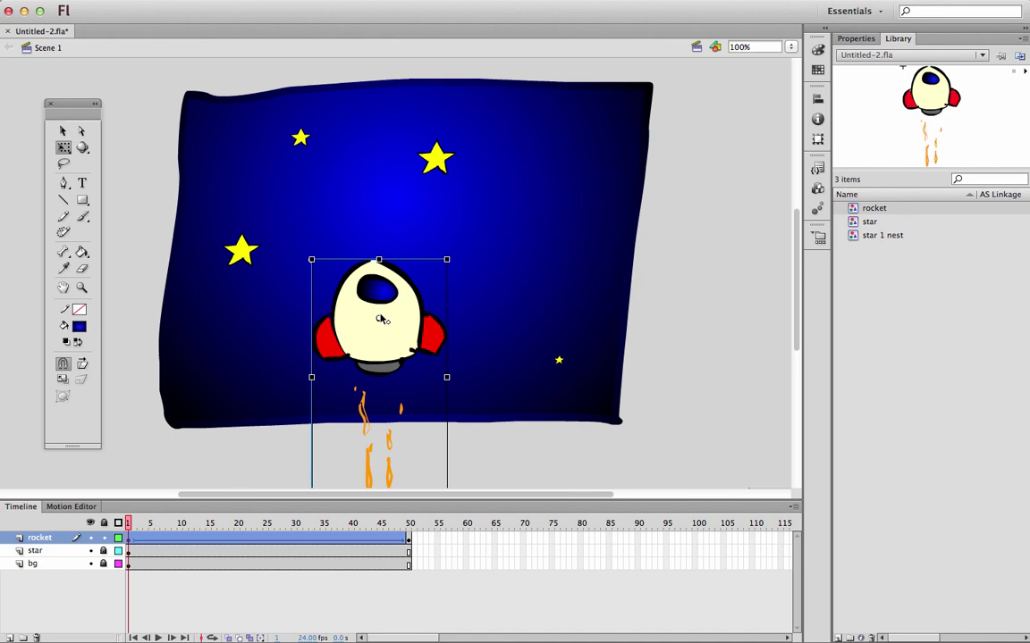
double_click(364, 292)
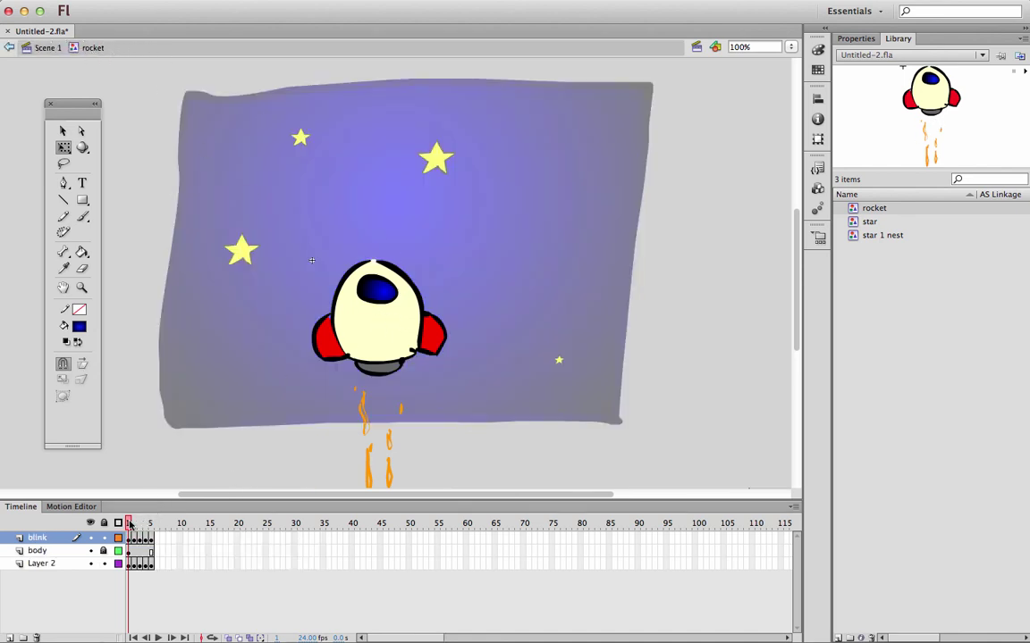
- Step through the rocket's flame frames, then test the movie as Untitled-2.swf
key("Return")
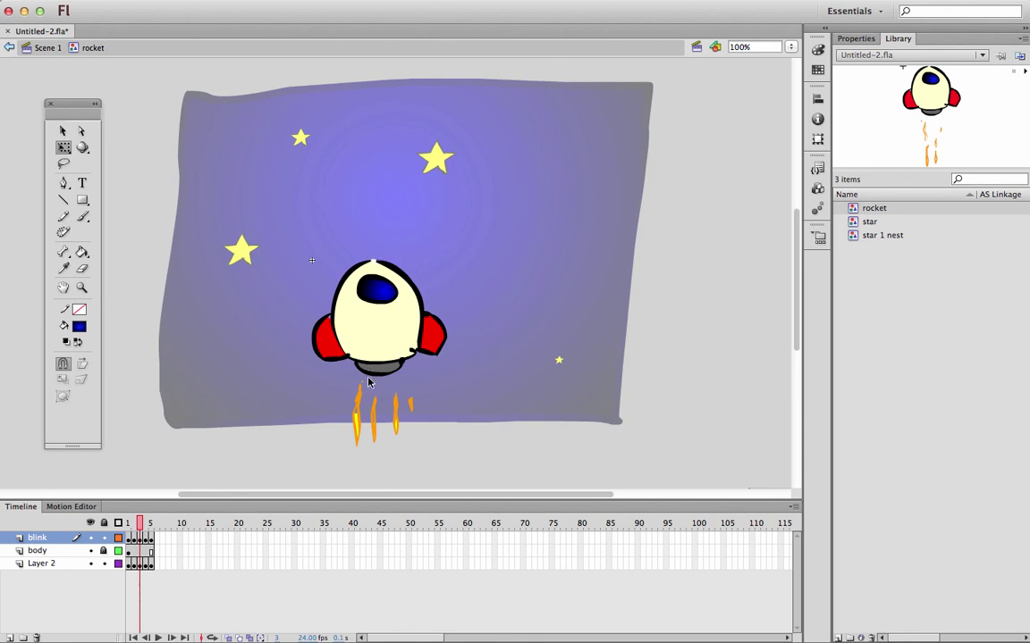
left_click(127, 525)
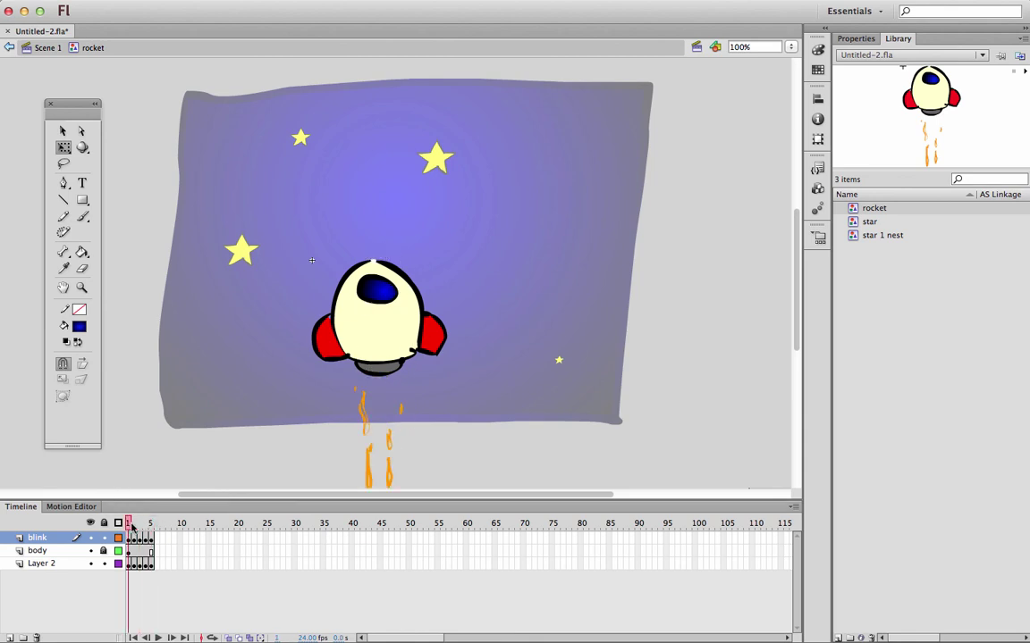
left_click(138, 526)
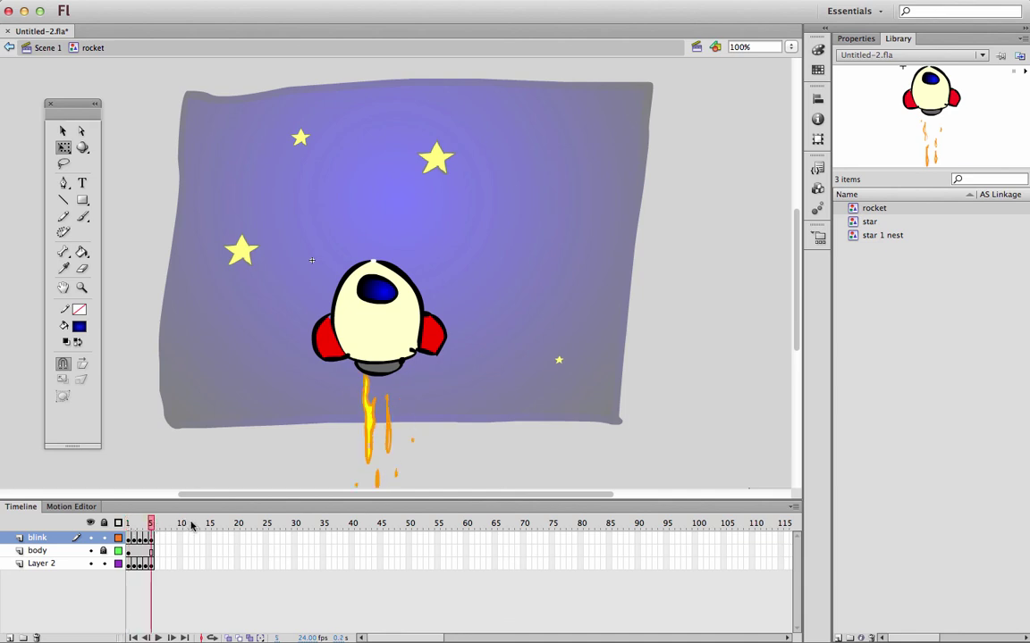
left_click_drag(150, 525, 113, 525)
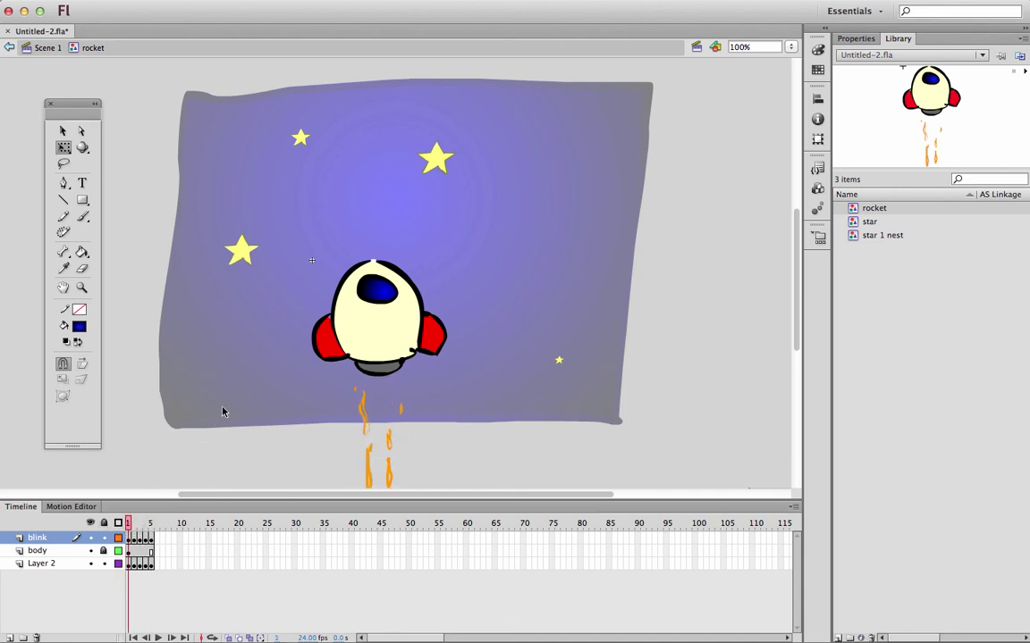
key("super+Return")
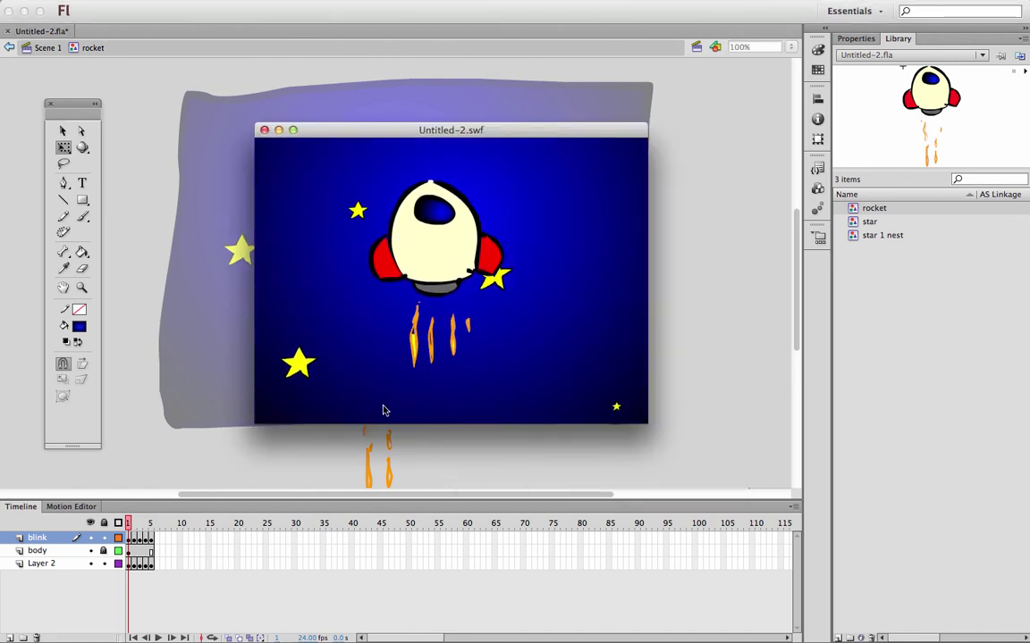